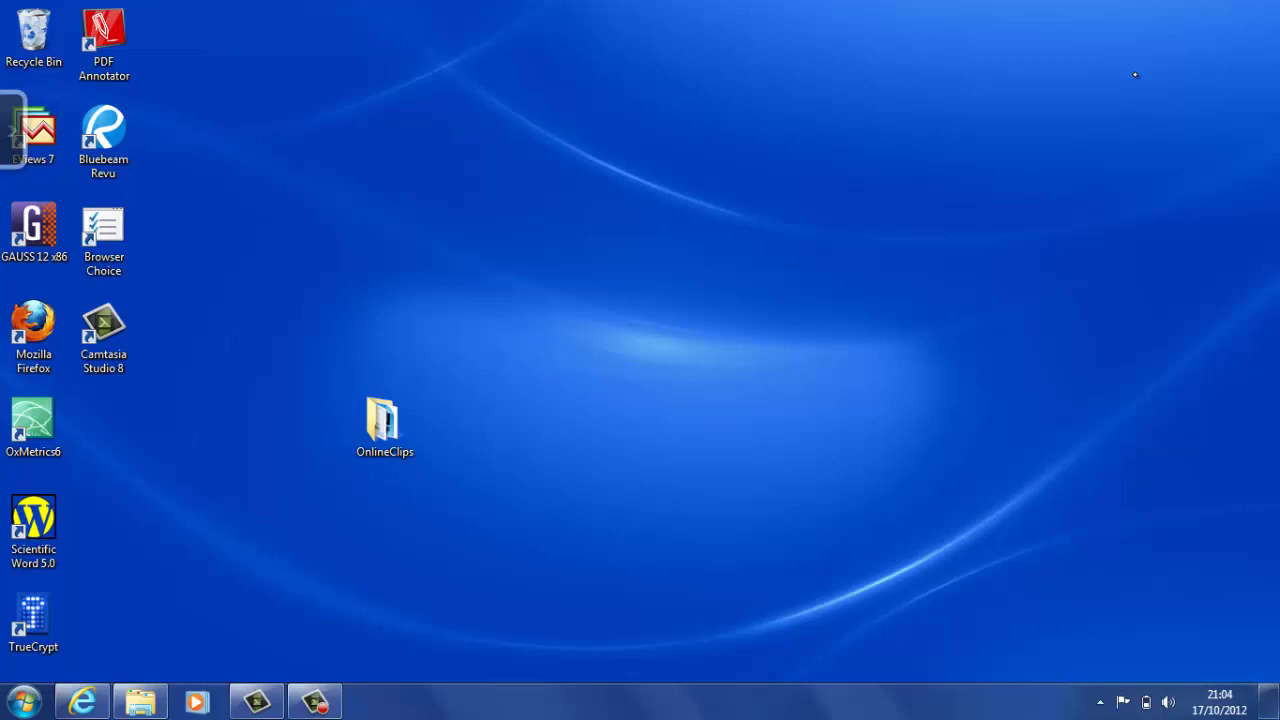
Open the OnlineClips desktop folder and dismiss the colour-scheme performance warning.
{"action": "left_click", "coordinate": [385, 426]}
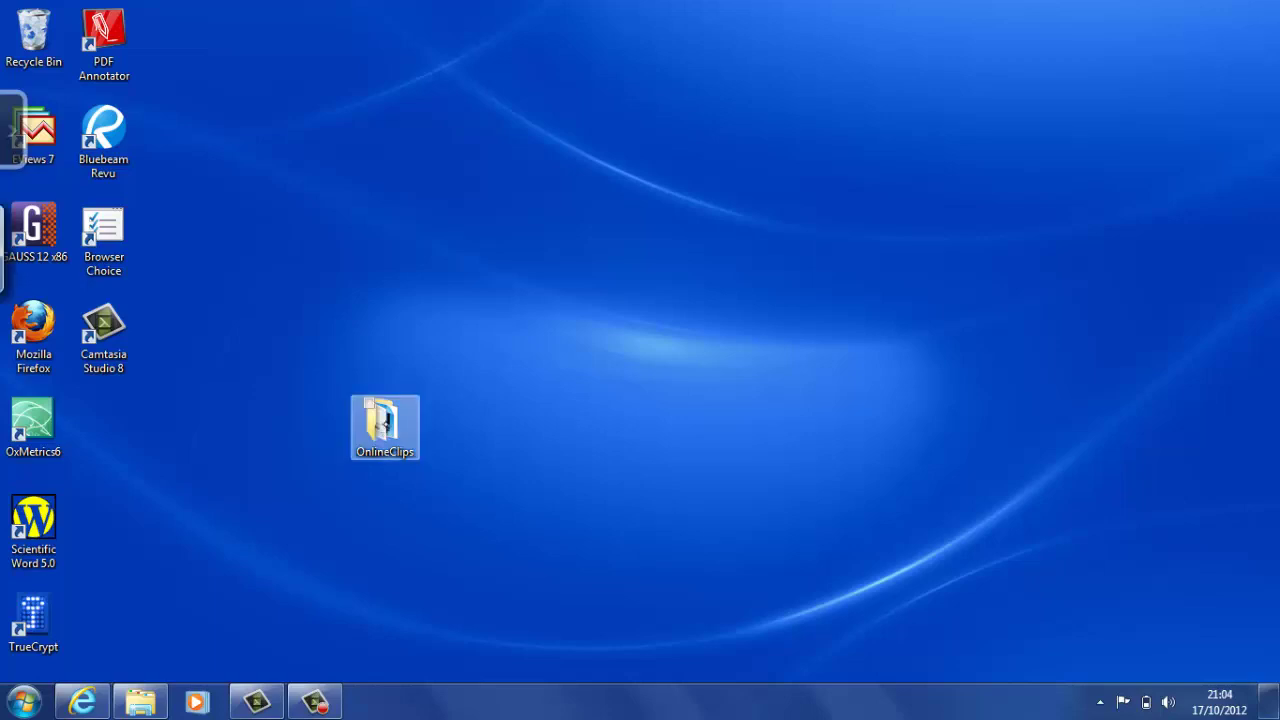
{"action": "double_click", "coordinate": [389, 434]}
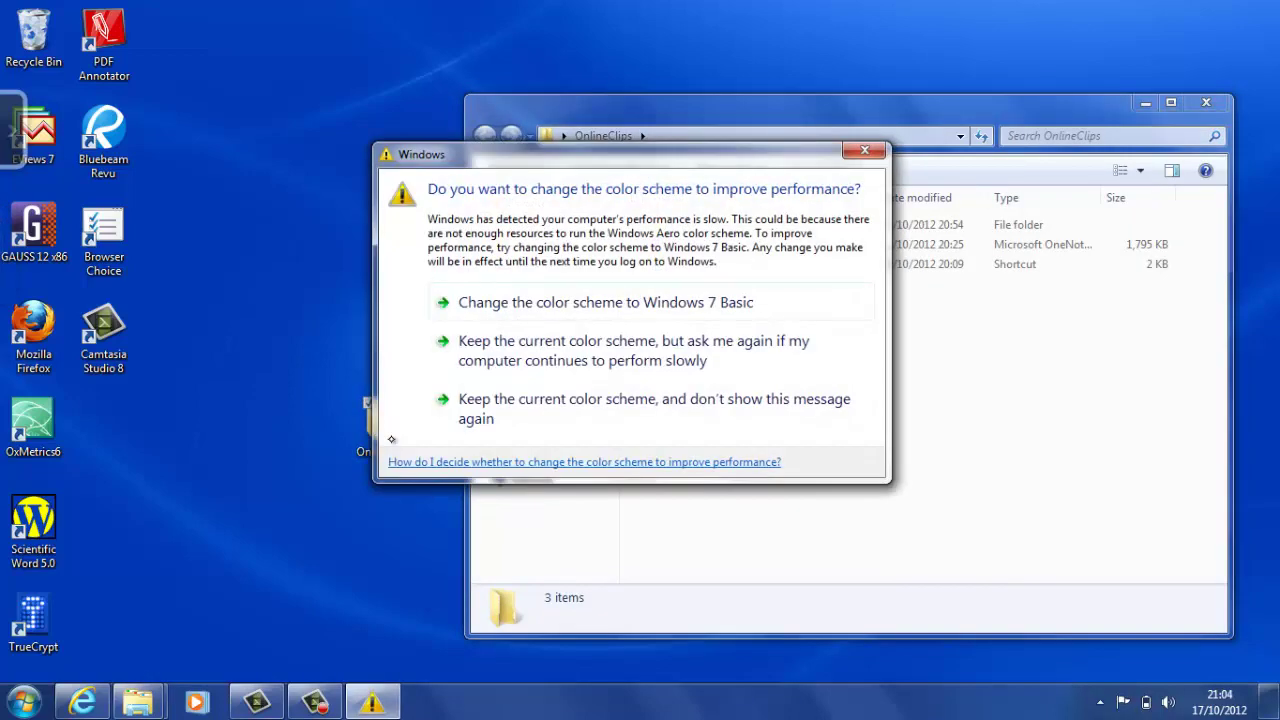
{"action": "left_click", "coordinate": [866, 151]}
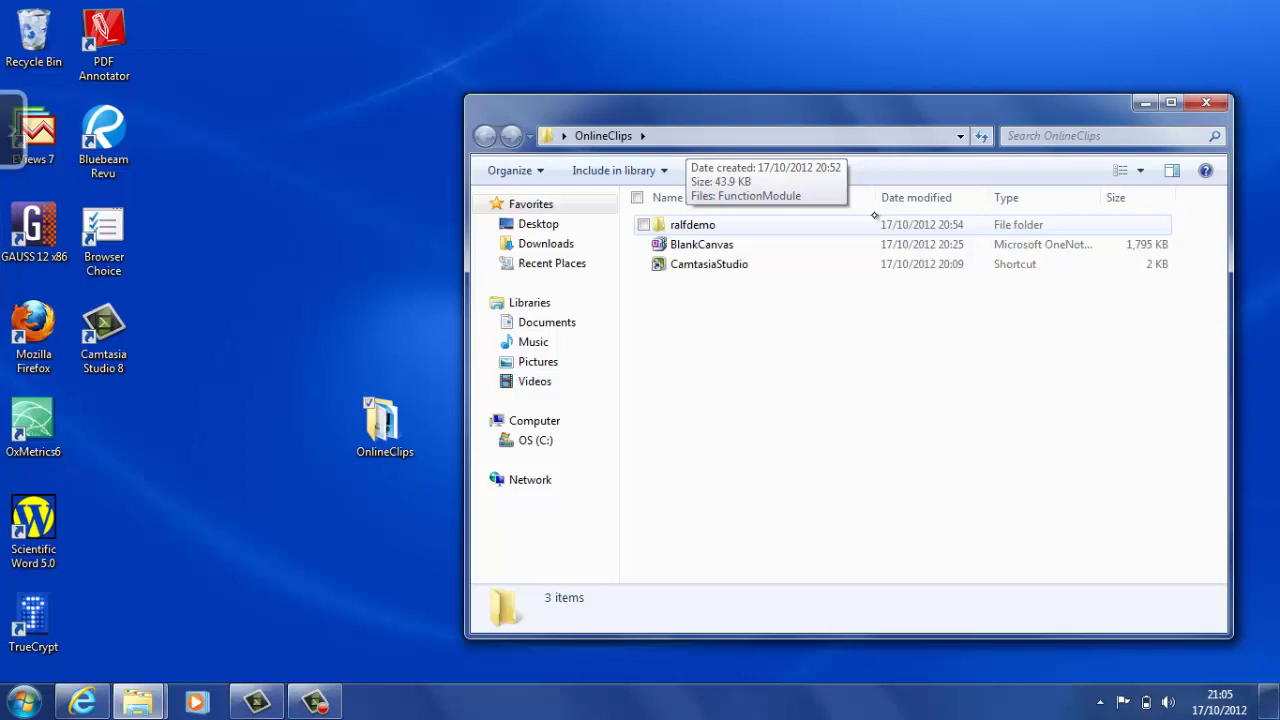
Unpack the BlankCanvas notebook, add New Section 1 with an untitled page, and show Save As.
{"action": "double_click", "coordinate": [740, 246]}
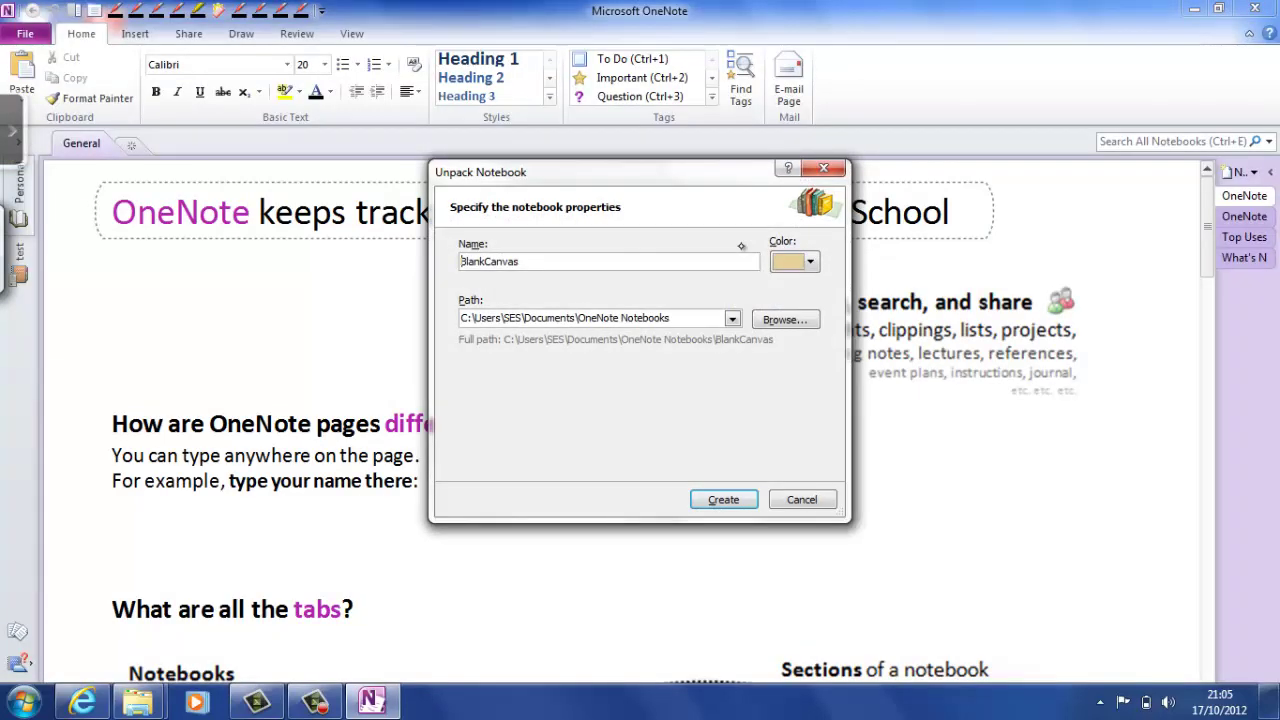
{"action": "key", "text": "Return"}
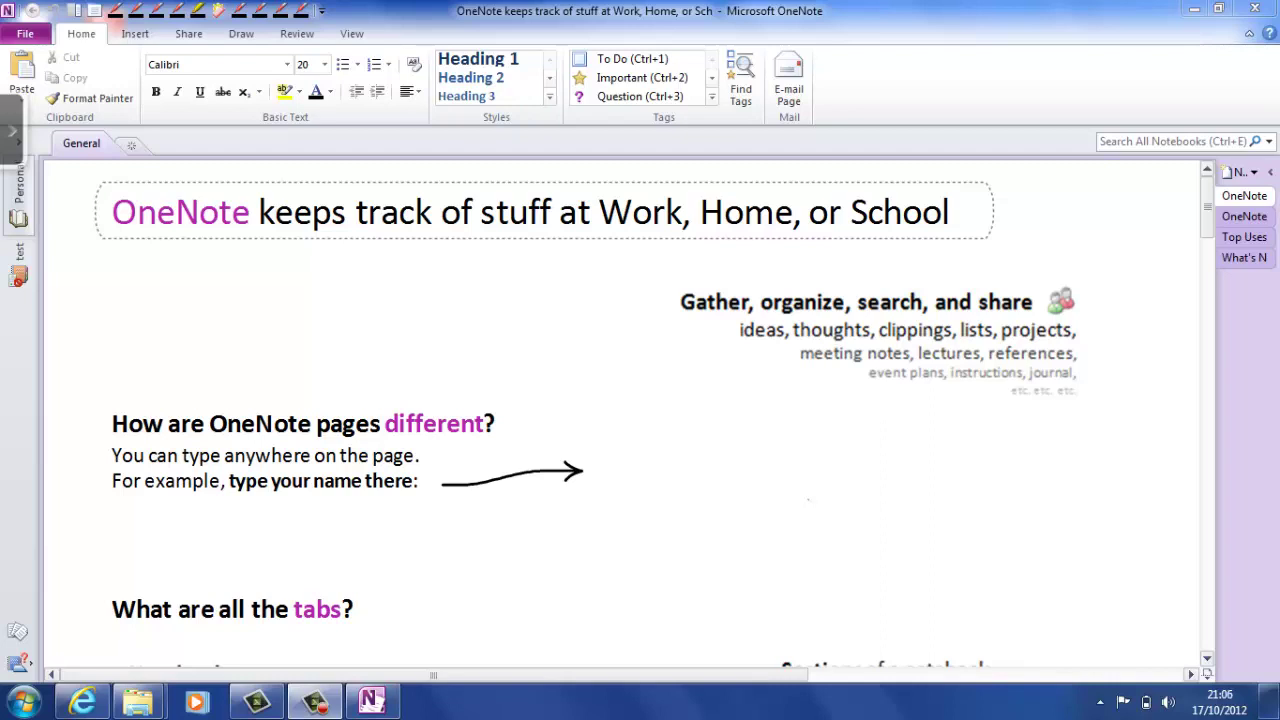
{"action": "left_click", "coordinate": [131, 143]}
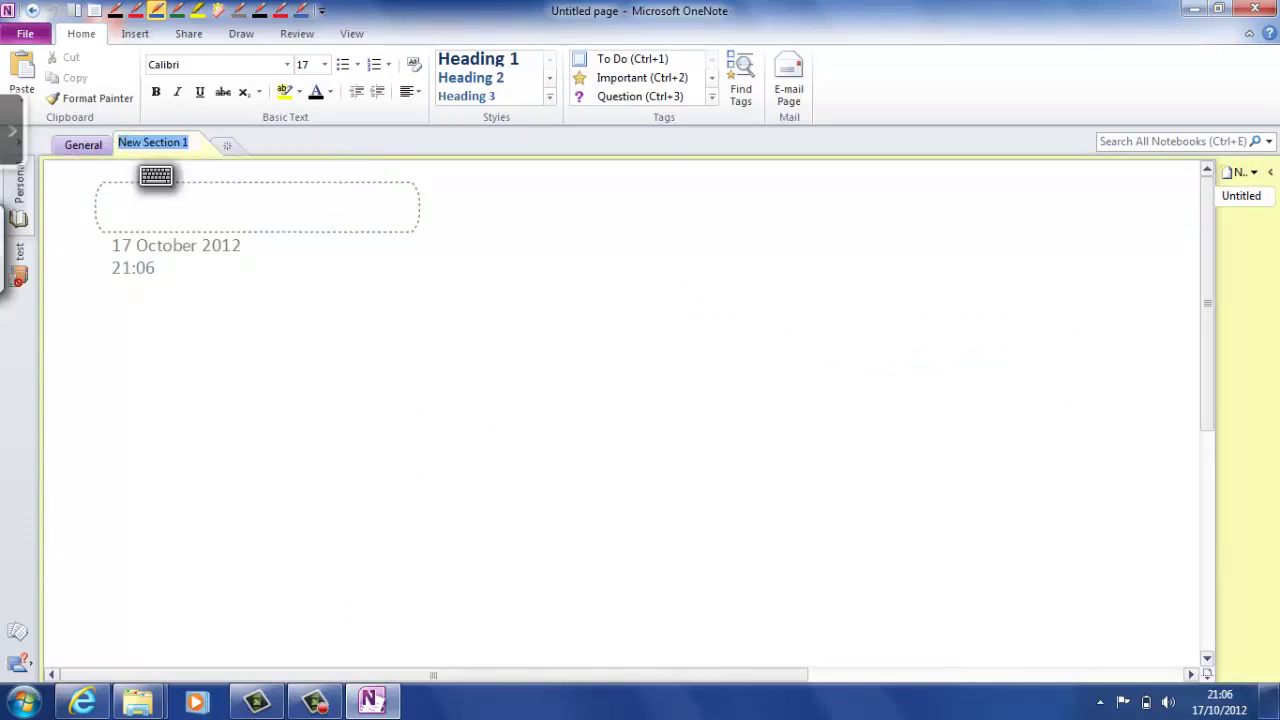
{"action": "key", "text": "alt+f"}
{"action": "key", "text": "a"}
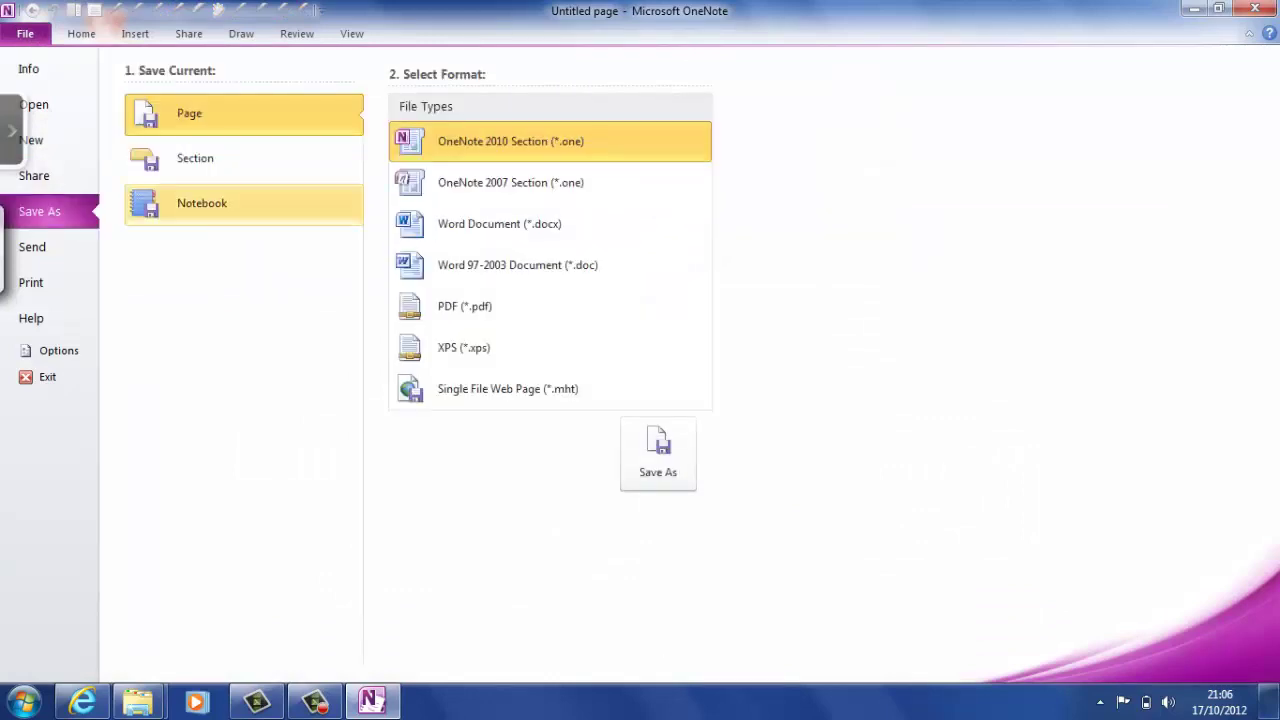
Save the current Notebook as a package, targeting the empty ralfdemo folder.
{"action": "left_click", "coordinate": [202, 203]}
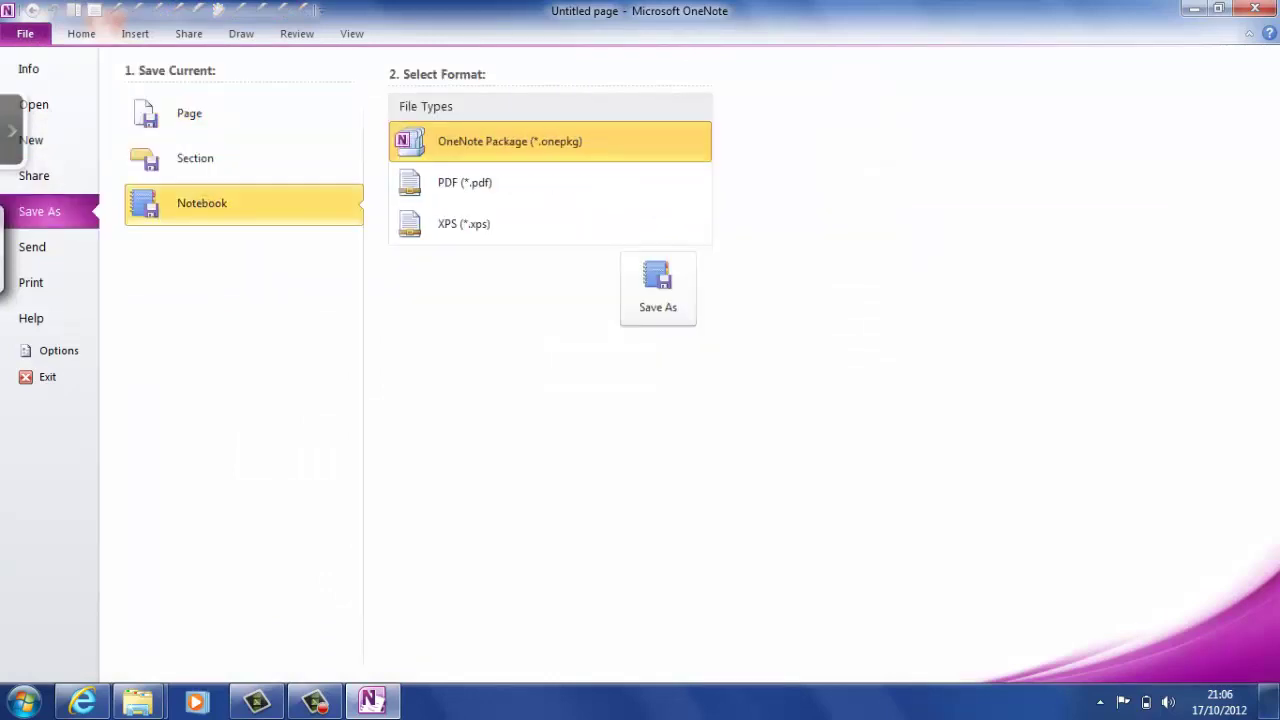
{"action": "key", "text": "Tab"}
{"action": "key", "text": "Return"}
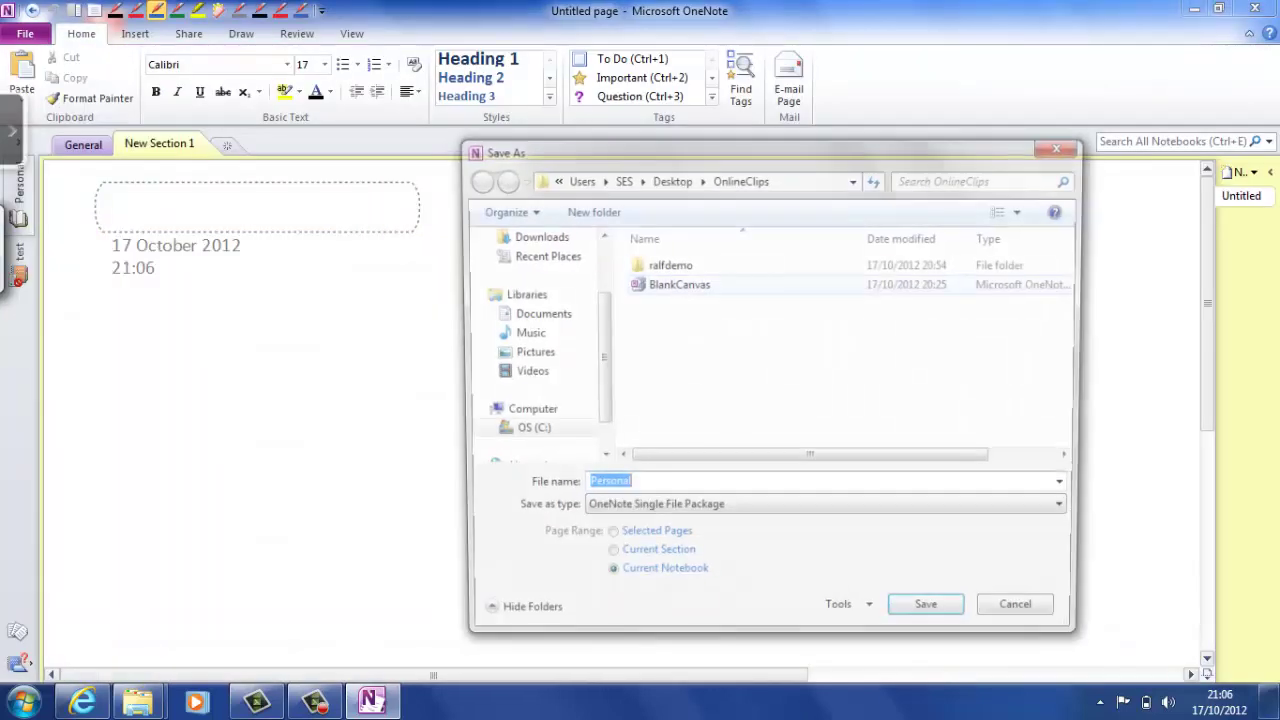
{"action": "key", "text": "shift+Tab"}
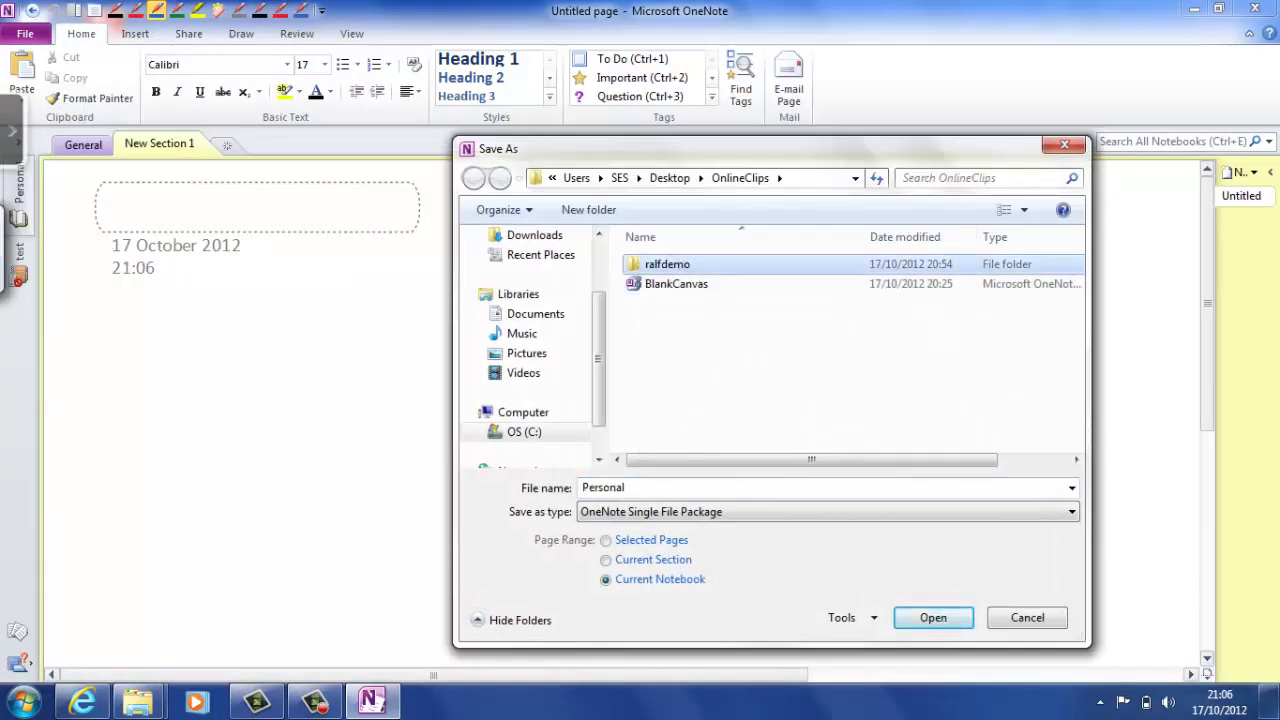
{"action": "key", "text": "Return"}
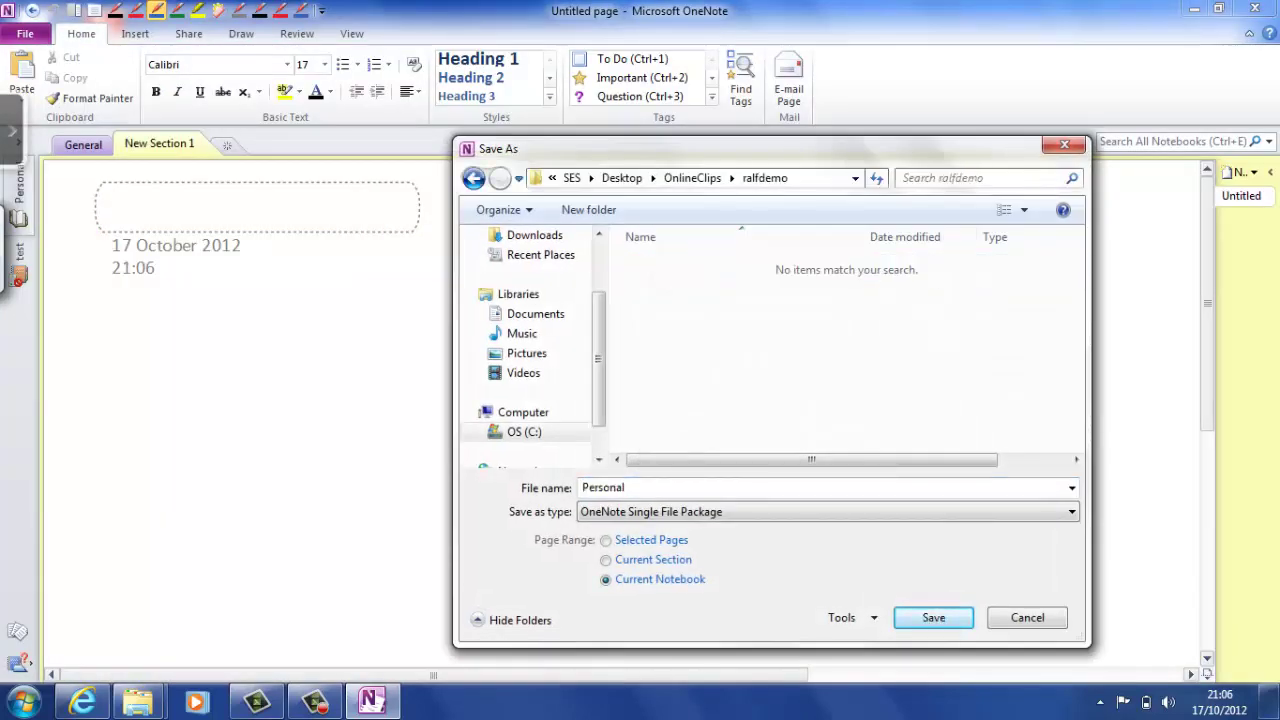
{"action": "key", "text": "Tab"}
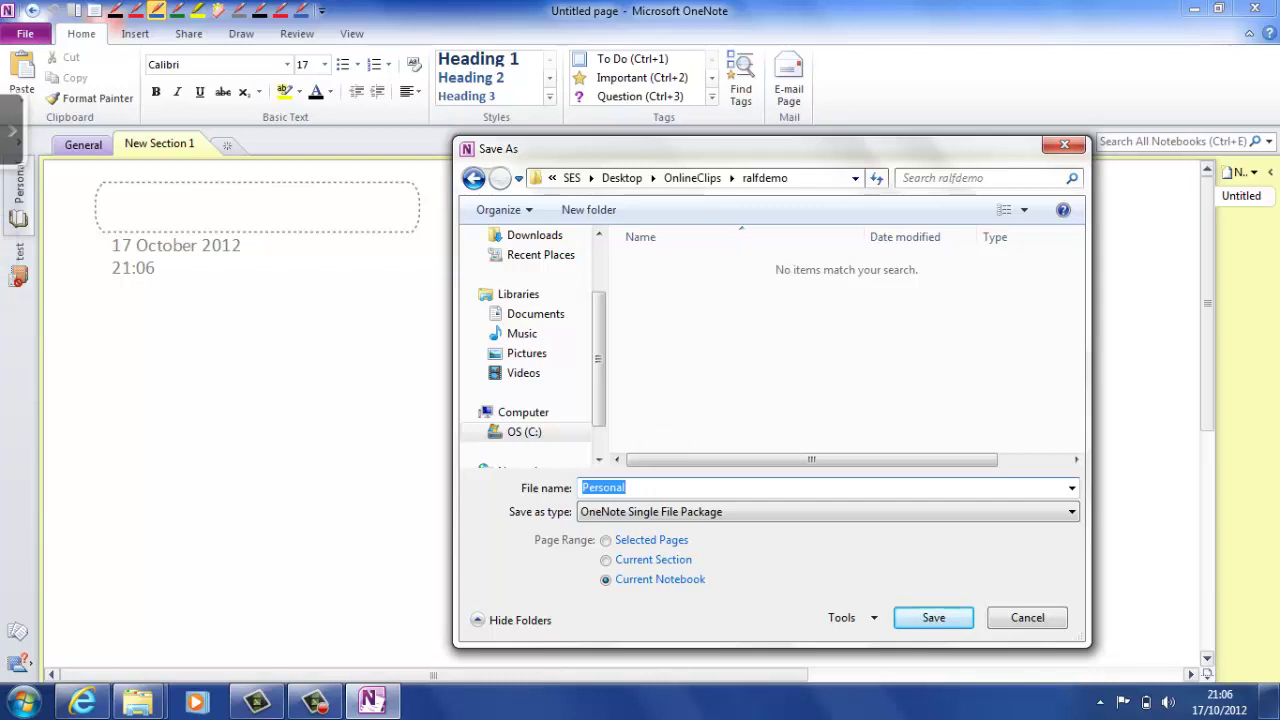
Switch tablet input to Pen mode from the Tablet PC panel.
{"action": "left_click", "coordinate": [10, 130]}
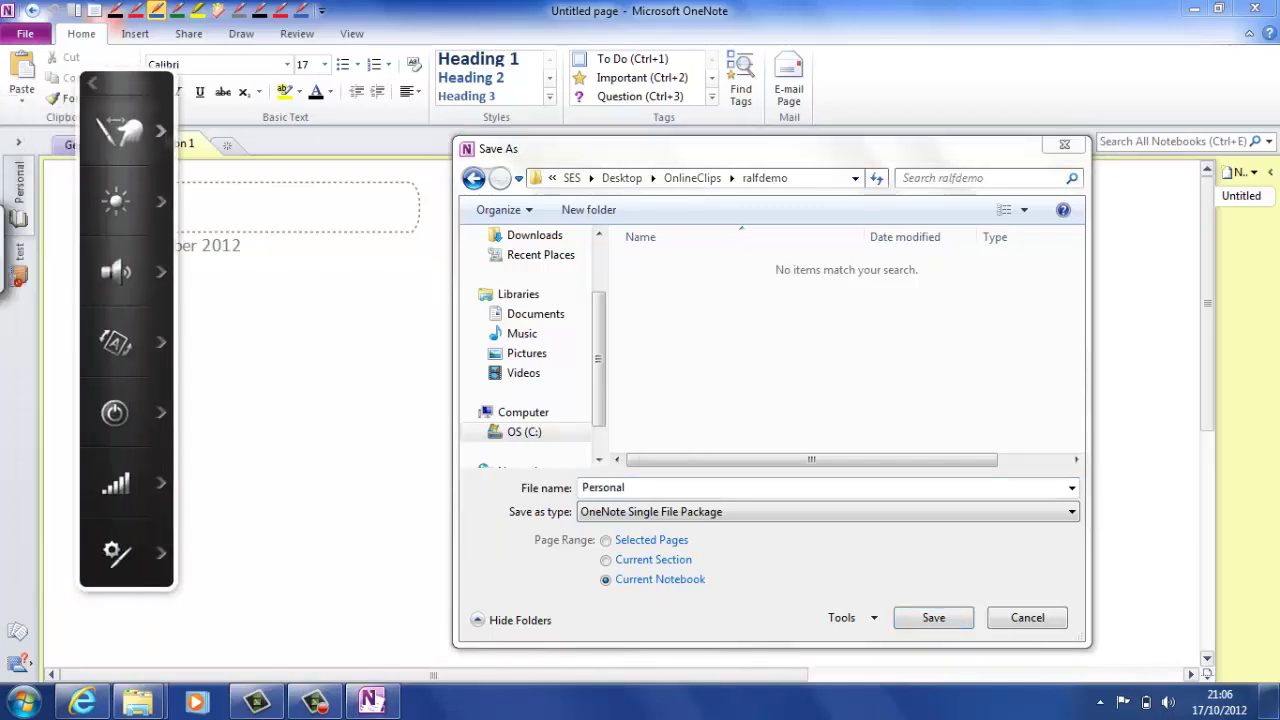
{"action": "left_click", "coordinate": [161, 133]}
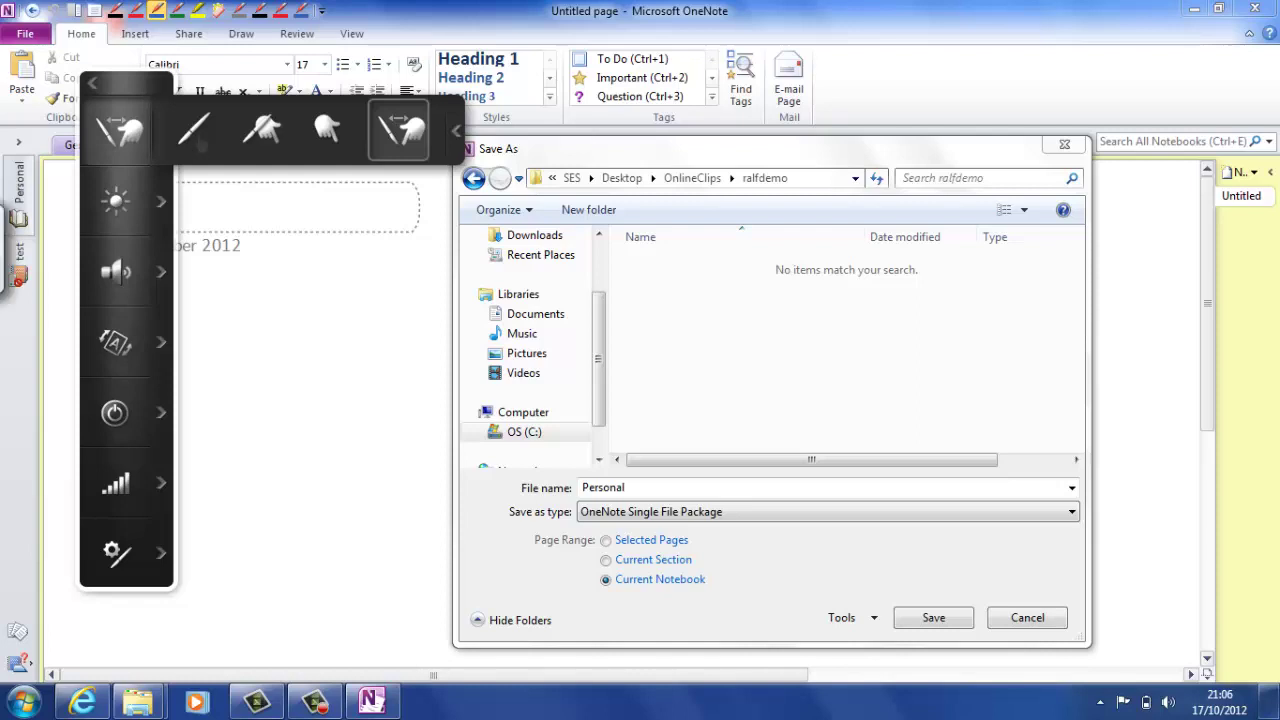
{"action": "left_click", "coordinate": [196, 138]}
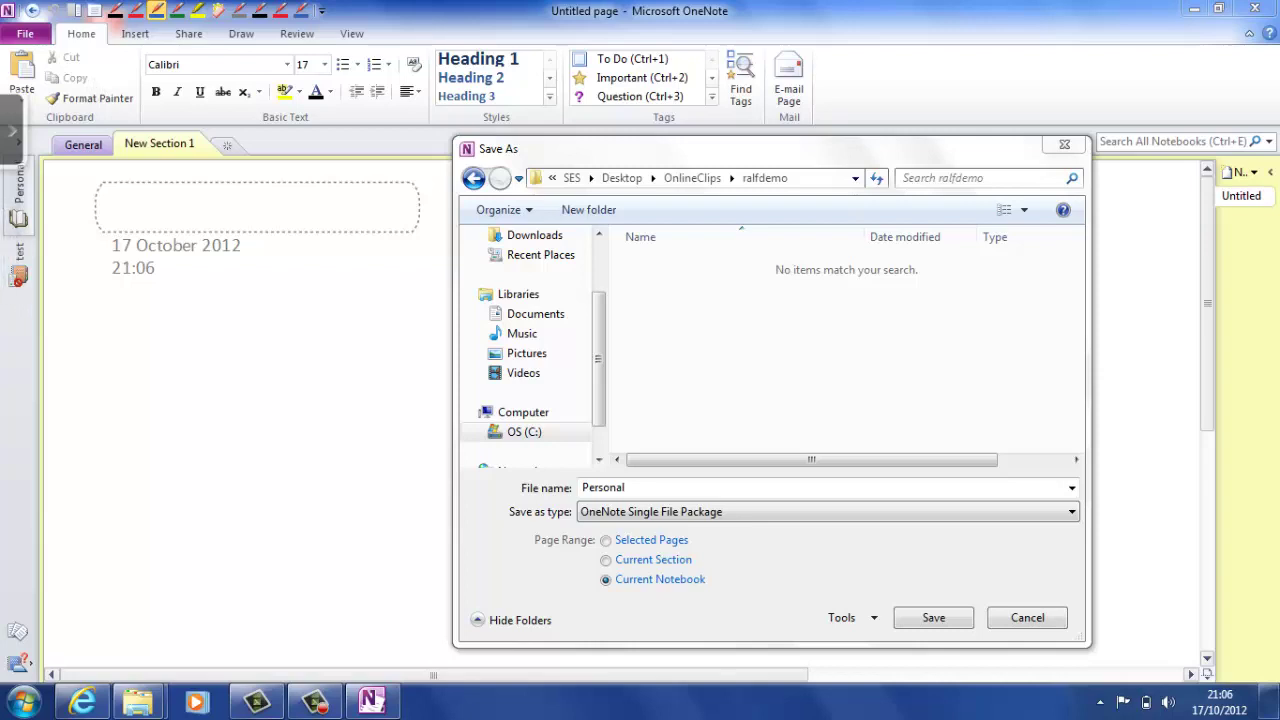
Replace the file name Personal with 'ralf' via the on-screen keyboard and save.
{"action": "left_click", "coordinate": [632, 490]}
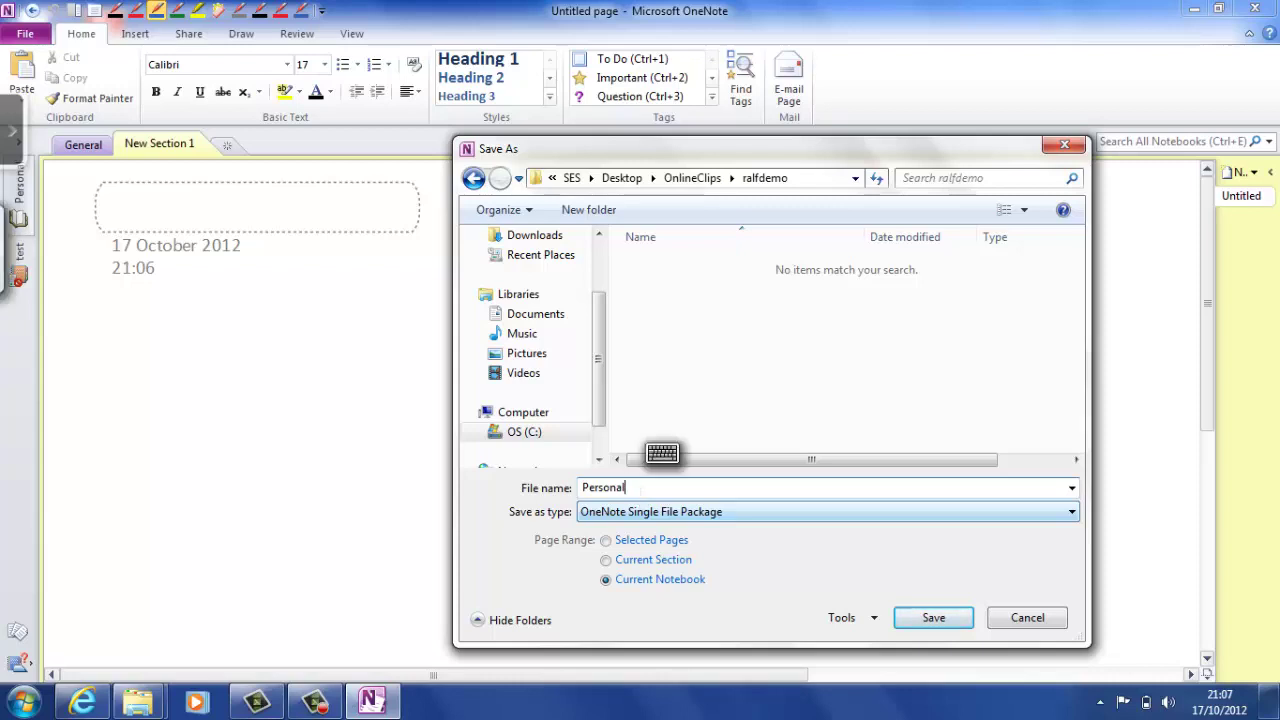
{"action": "left_click", "coordinate": [662, 454]}
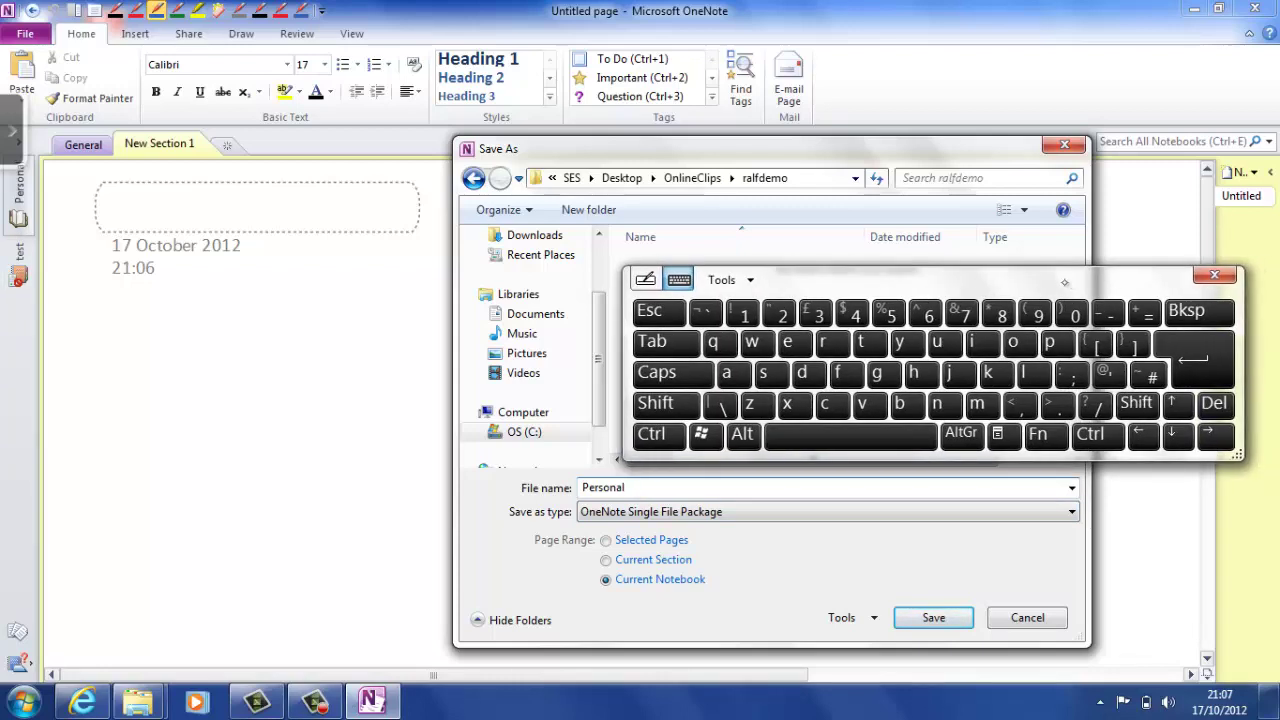
{"action": "left_click", "coordinate": [1188, 311]}
{"action": "left_click", "coordinate": [1188, 311]}
{"action": "left_click", "coordinate": [1188, 311]}
{"action": "left_click", "coordinate": [1188, 311]}
{"action": "left_click", "coordinate": [1188, 311]}
{"action": "left_click", "coordinate": [1188, 311]}
{"action": "left_click", "coordinate": [1188, 311]}
{"action": "left_click", "coordinate": [1188, 311]}
{"action": "left_click", "coordinate": [1187, 311]}
{"action": "left_click", "coordinate": [833, 343]}
{"action": "left_click", "coordinate": [735, 374]}
{"action": "left_click", "coordinate": [1027, 374]}
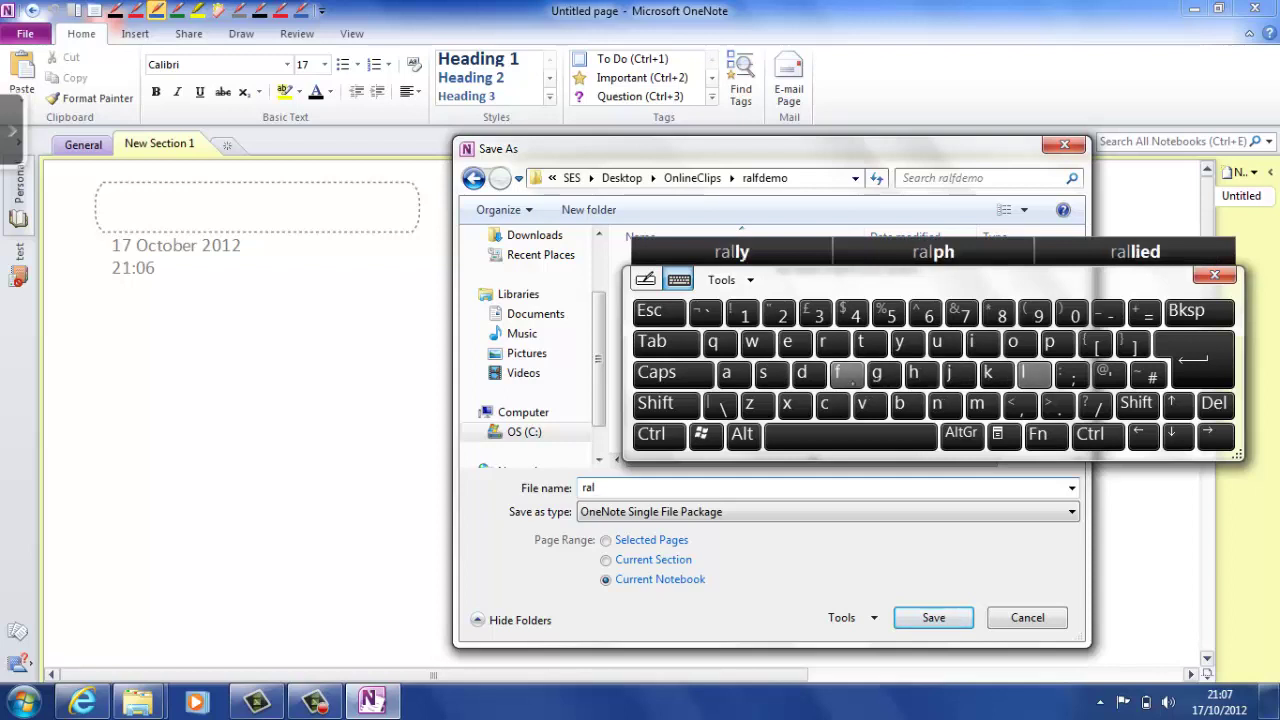
{"action": "left_click", "coordinate": [848, 374]}
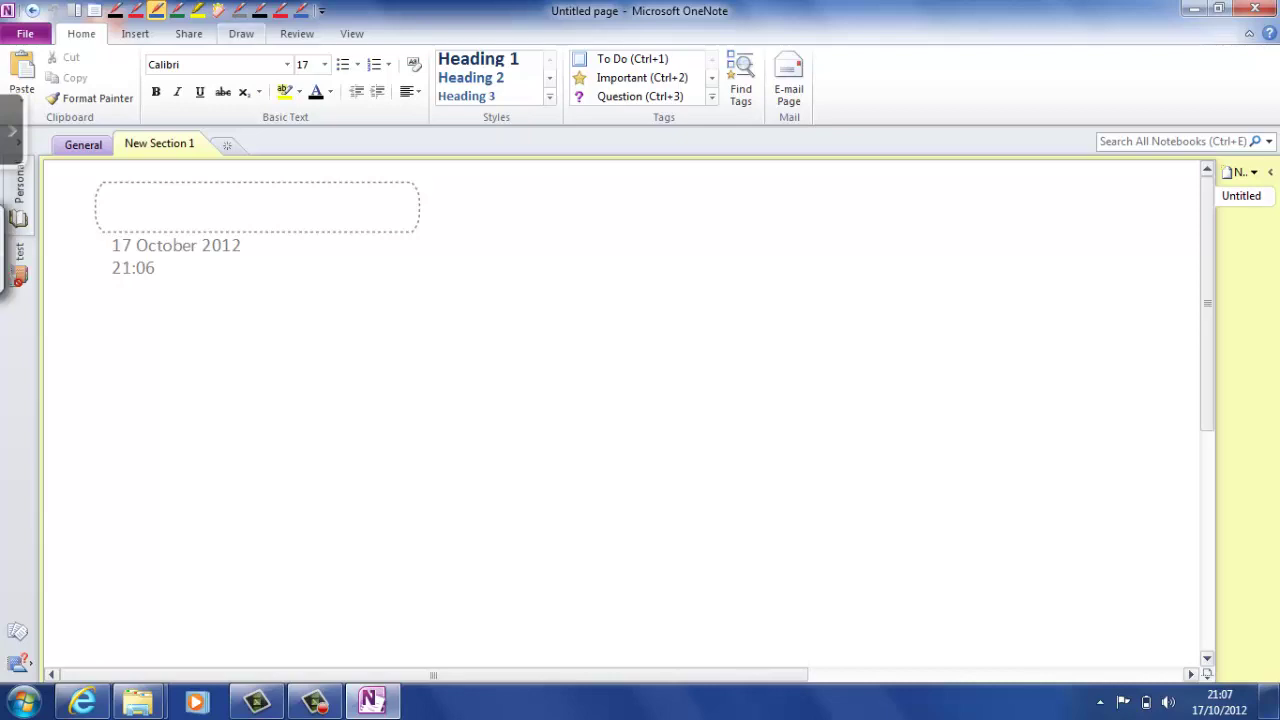
Test red and blue pens on the Draw tab, then undo all three test strokes.
{"action": "left_click", "coordinate": [241, 33]}
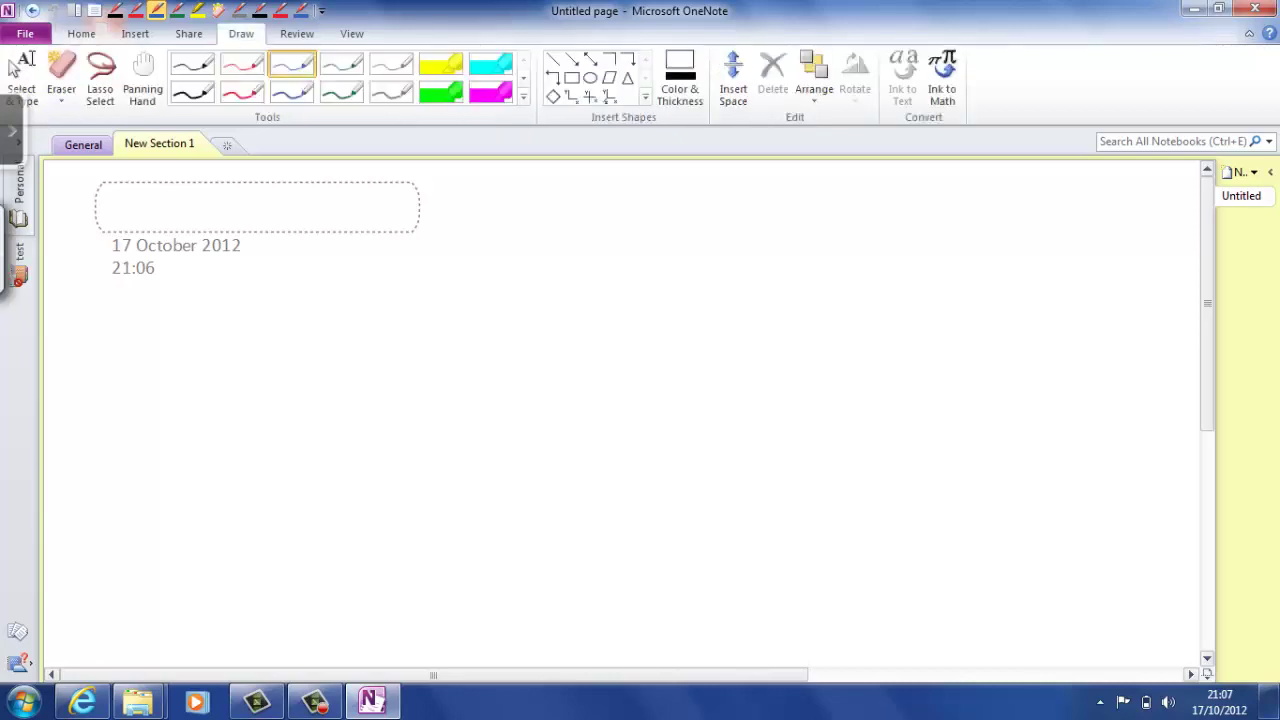
{"action": "left_click", "coordinate": [242, 64]}
{"action": "mouse_move", "coordinate": [203, 335]}
{"action": "left_mouse_down"}
{"action": "mouse_move", "coordinate": [291, 350]}
{"action": "mouse_move", "coordinate": [447, 346]}
{"action": "left_mouse_up"}
{"action": "left_click", "coordinate": [291, 64]}
{"action": "left_click_drag", "start_coordinate": [209, 373], "coordinate": [428, 391]}
{"action": "left_click_drag", "start_coordinate": [511, 298], "coordinate": [694, 285]}
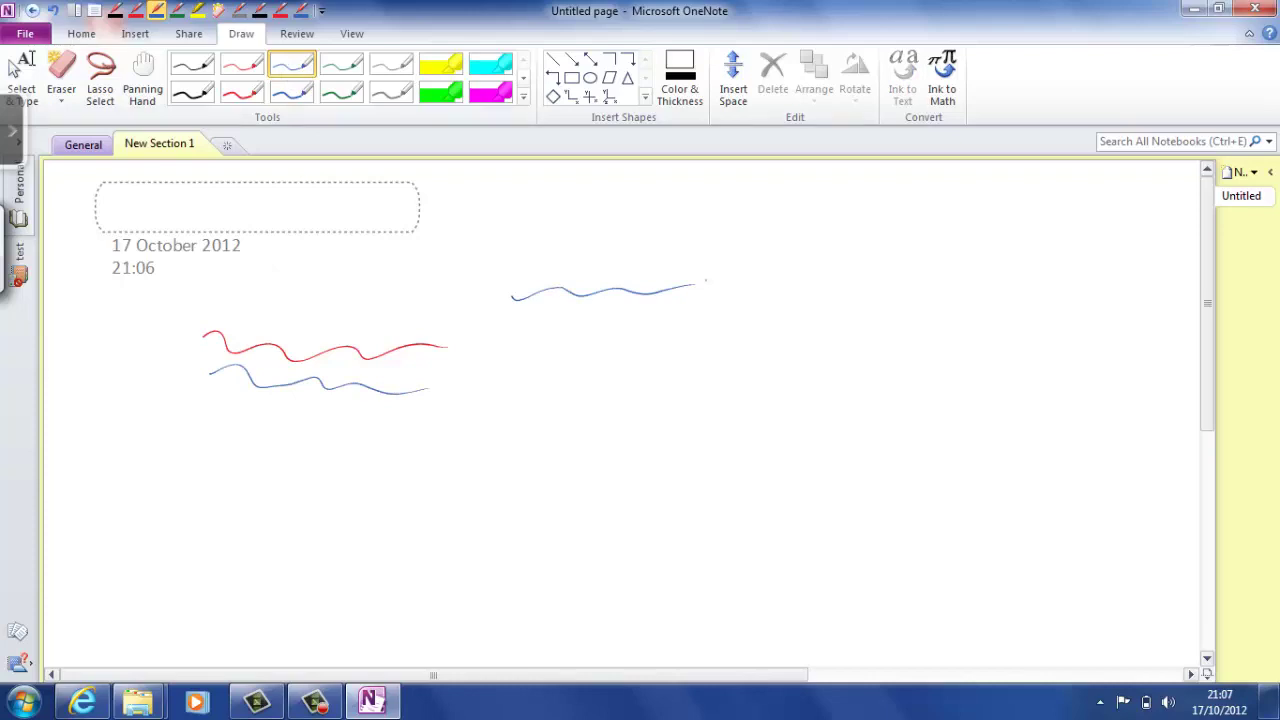
{"action": "left_click", "coordinate": [53, 10]}
{"action": "left_click", "coordinate": [53, 10]}
{"action": "left_click", "coordinate": [53, 10]}
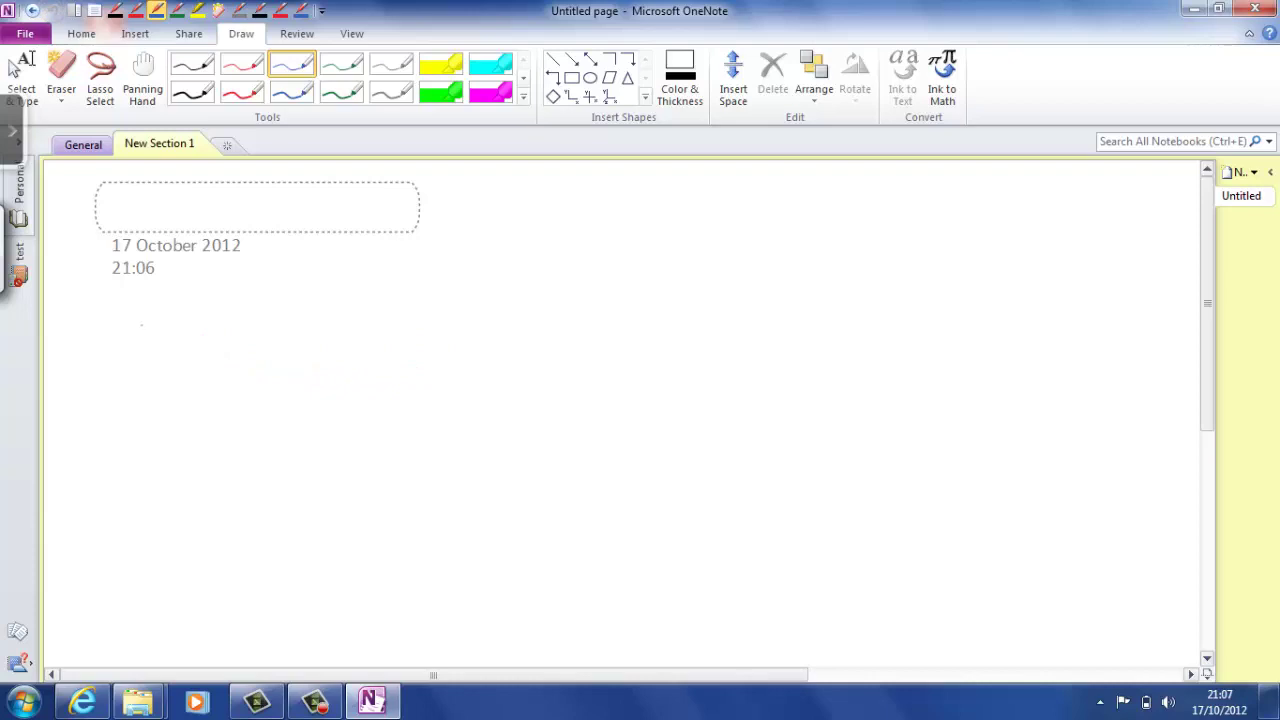
Handwrite 'Prepare : - PDF open' in blue ink below the date.
{"action": "mouse_move", "coordinate": [138, 347]}
{"action": "left_mouse_down"}
{"action": "mouse_move", "coordinate": [140, 330]}
{"action": "mouse_move", "coordinate": [176, 341]}
{"action": "left_mouse_up"}
{"action": "left_click_drag", "start_coordinate": [182, 343], "coordinate": [275, 343]}
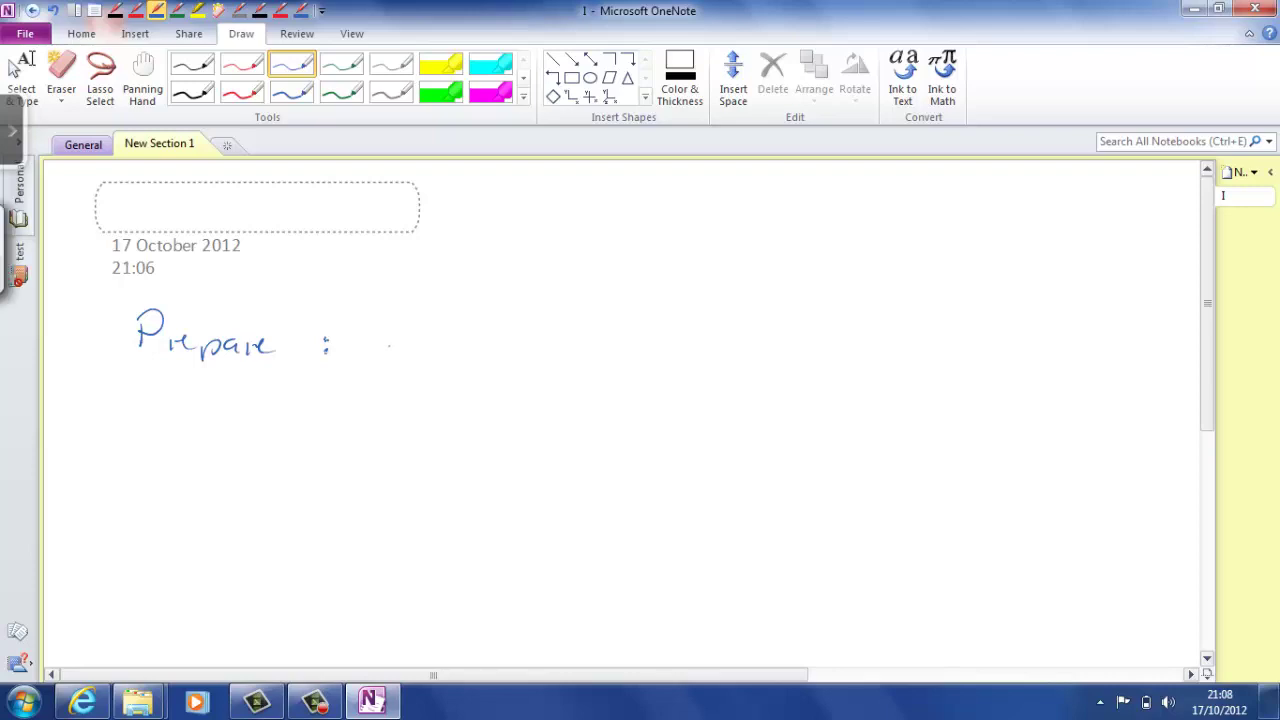
{"action": "left_click_drag", "start_coordinate": [377, 347], "coordinate": [432, 360]}
{"action": "left_click_drag", "start_coordinate": [432, 335], "coordinate": [461, 359]}
{"action": "mouse_move", "coordinate": [460, 338]}
{"action": "left_mouse_down"}
{"action": "mouse_move", "coordinate": [462, 358]}
{"action": "mouse_move", "coordinate": [487, 361]}
{"action": "mouse_move", "coordinate": [501, 334]}
{"action": "left_mouse_up"}
{"action": "left_click_drag", "start_coordinate": [482, 354], "coordinate": [557, 353]}
{"action": "left_click_drag", "start_coordinate": [570, 353], "coordinate": [571, 380]}
{"action": "left_click_drag", "start_coordinate": [571, 355], "coordinate": [619, 366]}
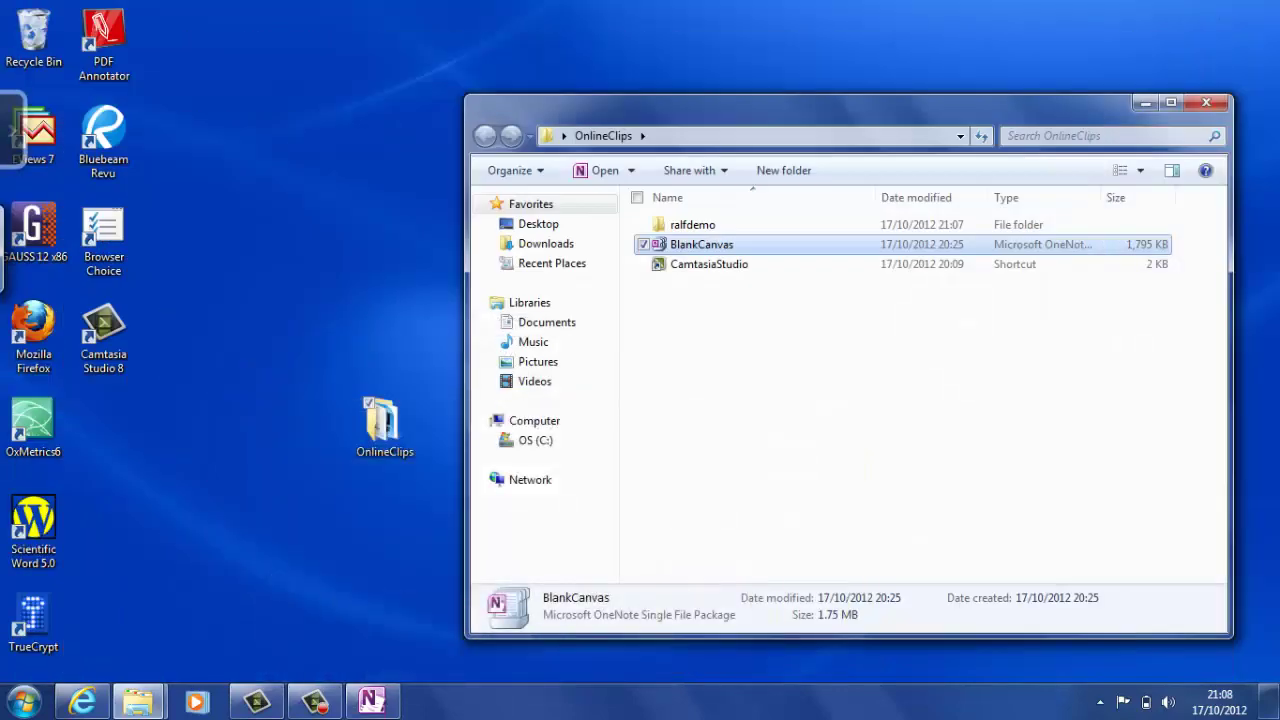
Open FunctionModule.pdf from the ralfdemo folder in Adobe Reader, then return to OneNote.
{"action": "left_click", "coordinate": [24, 700]}
{"action": "left_click", "coordinate": [103, 257]}
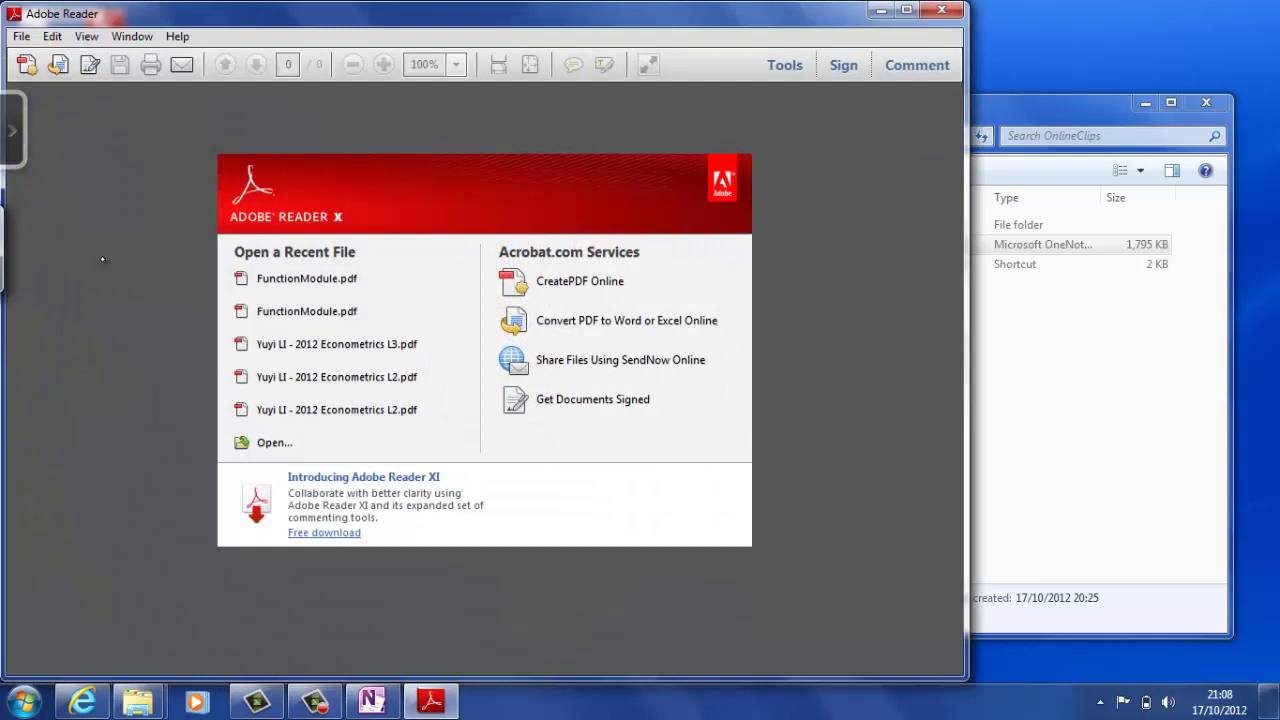
{"action": "left_click", "coordinate": [1085, 112]}
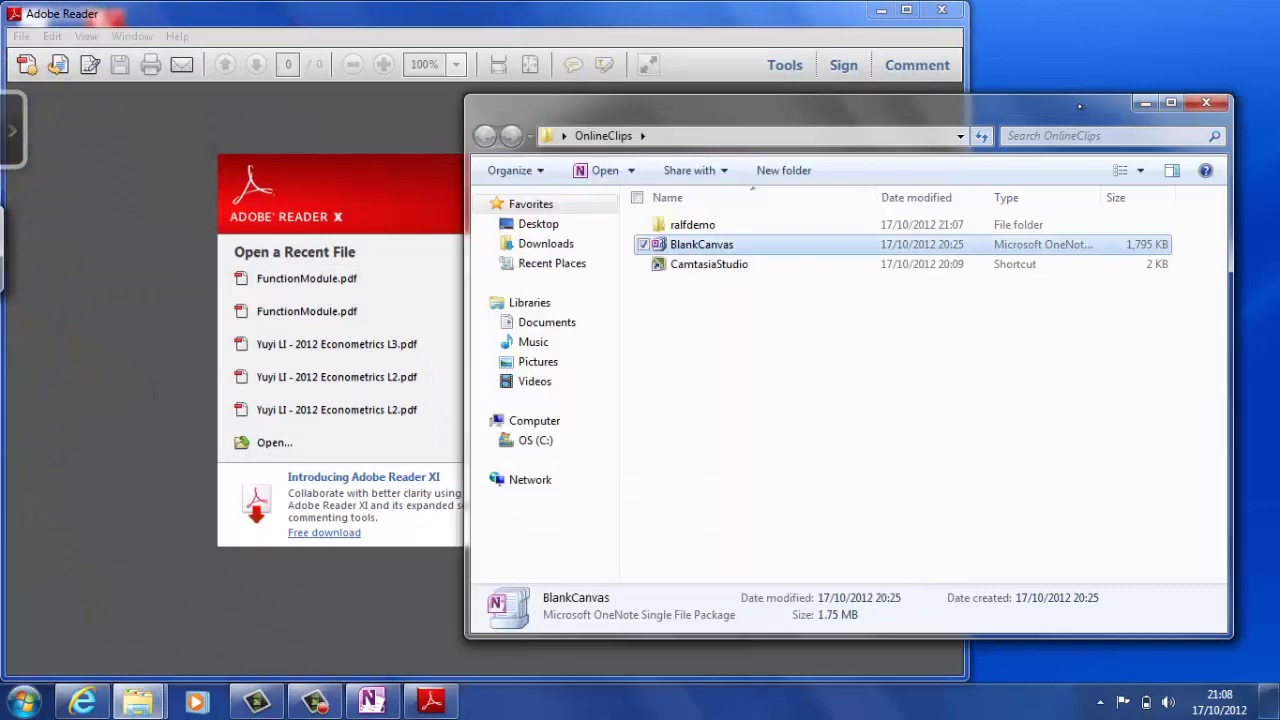
{"action": "double_click", "coordinate": [697, 225]}
{"action": "left_click_drag", "start_coordinate": [697, 225], "coordinate": [176, 331]}
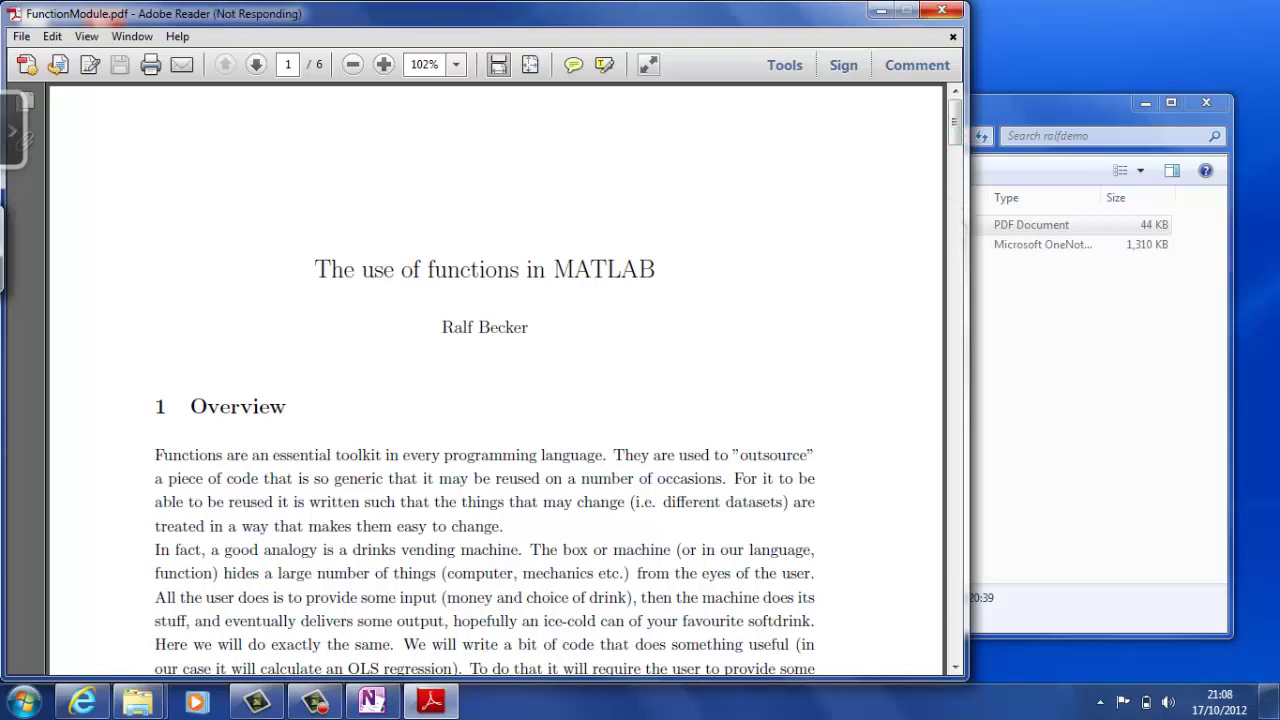
{"action": "left_click", "coordinate": [1040, 112]}
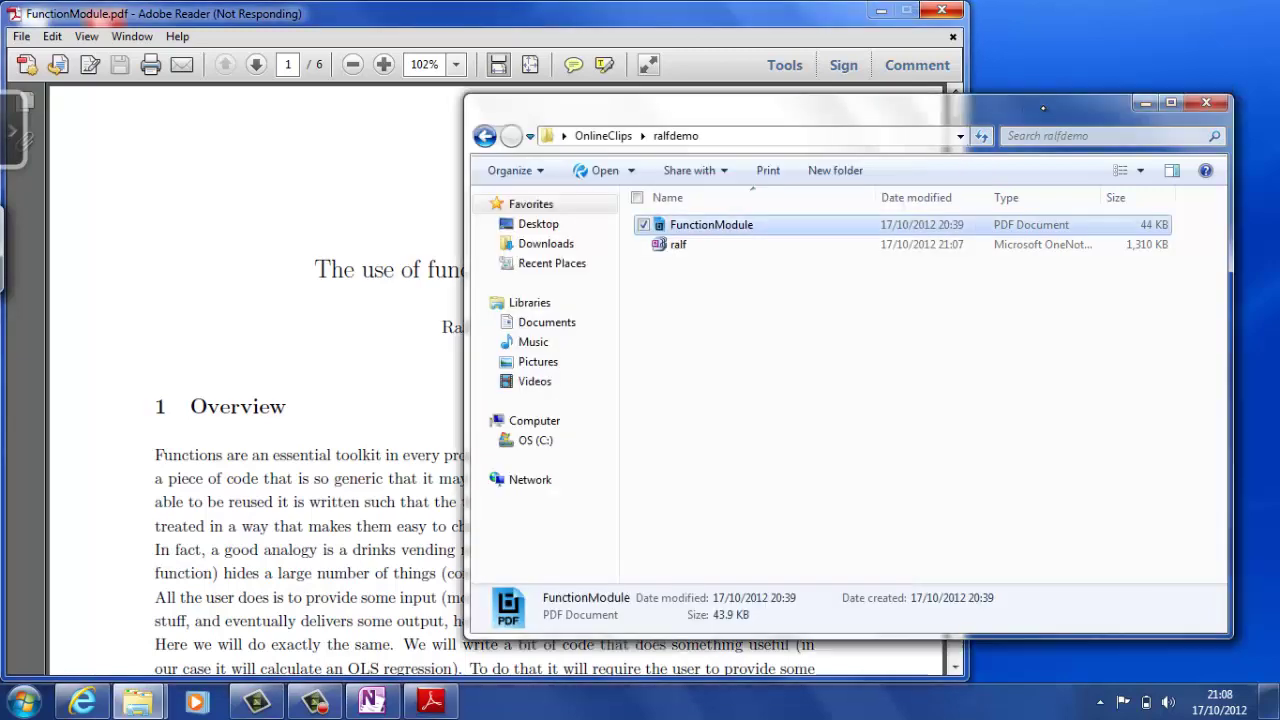
{"action": "left_click", "coordinate": [370, 701]}
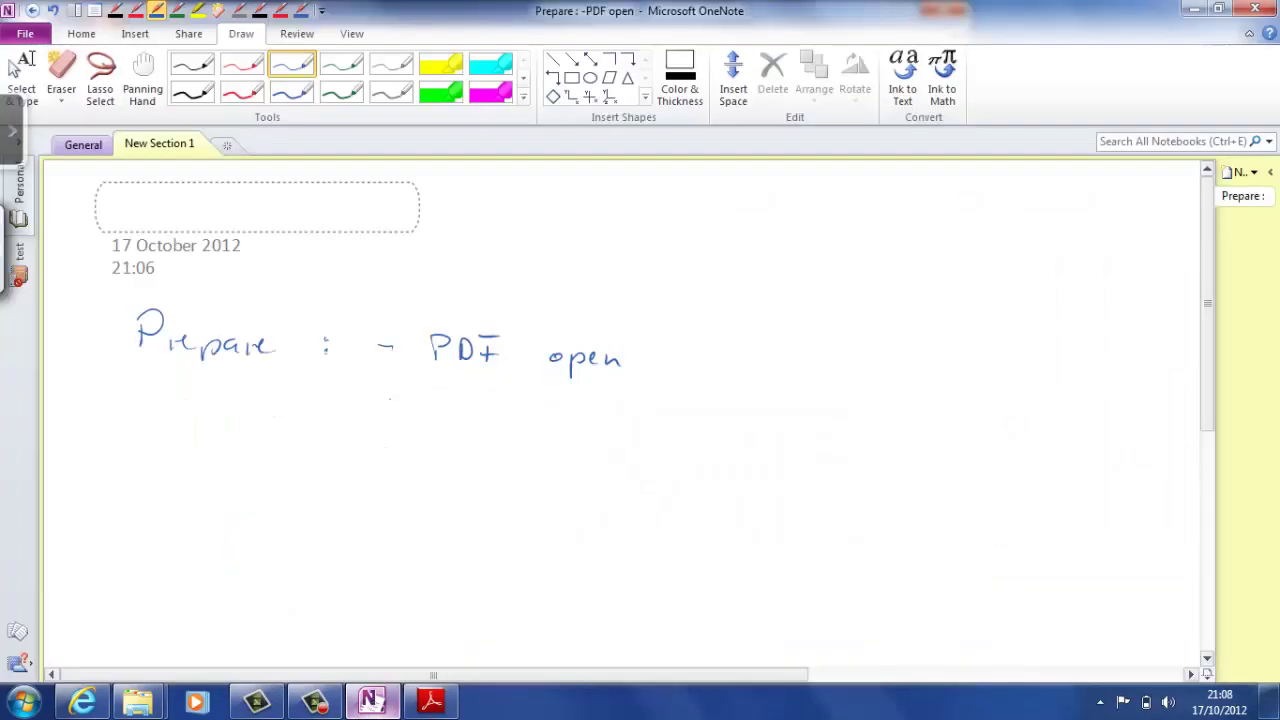
Handwrite '- Folder created' and '- What to cover', then start a fourth dash.
{"action": "mouse_move", "coordinate": [382, 408]}
{"action": "left_mouse_down"}
{"action": "mouse_move", "coordinate": [438, 427]}
{"action": "mouse_move", "coordinate": [449, 395]}
{"action": "mouse_move", "coordinate": [447, 420]}
{"action": "left_mouse_up"}
{"action": "mouse_move", "coordinate": [463, 415]}
{"action": "left_mouse_down"}
{"action": "mouse_move", "coordinate": [460, 426]}
{"action": "mouse_move", "coordinate": [468, 416]}
{"action": "left_mouse_up"}
{"action": "mouse_move", "coordinate": [476, 417]}
{"action": "left_mouse_down"}
{"action": "mouse_move", "coordinate": [488, 399]}
{"action": "mouse_move", "coordinate": [482, 426]}
{"action": "left_mouse_up"}
{"action": "mouse_move", "coordinate": [508, 417]}
{"action": "left_mouse_down"}
{"action": "mouse_move", "coordinate": [503, 430]}
{"action": "mouse_move", "coordinate": [515, 430]}
{"action": "left_mouse_up"}
{"action": "mouse_move", "coordinate": [518, 425]}
{"action": "left_mouse_down"}
{"action": "mouse_move", "coordinate": [590, 436]}
{"action": "mouse_move", "coordinate": [621, 424]}
{"action": "mouse_move", "coordinate": [647, 437]}
{"action": "mouse_move", "coordinate": [684, 421]}
{"action": "left_mouse_up"}
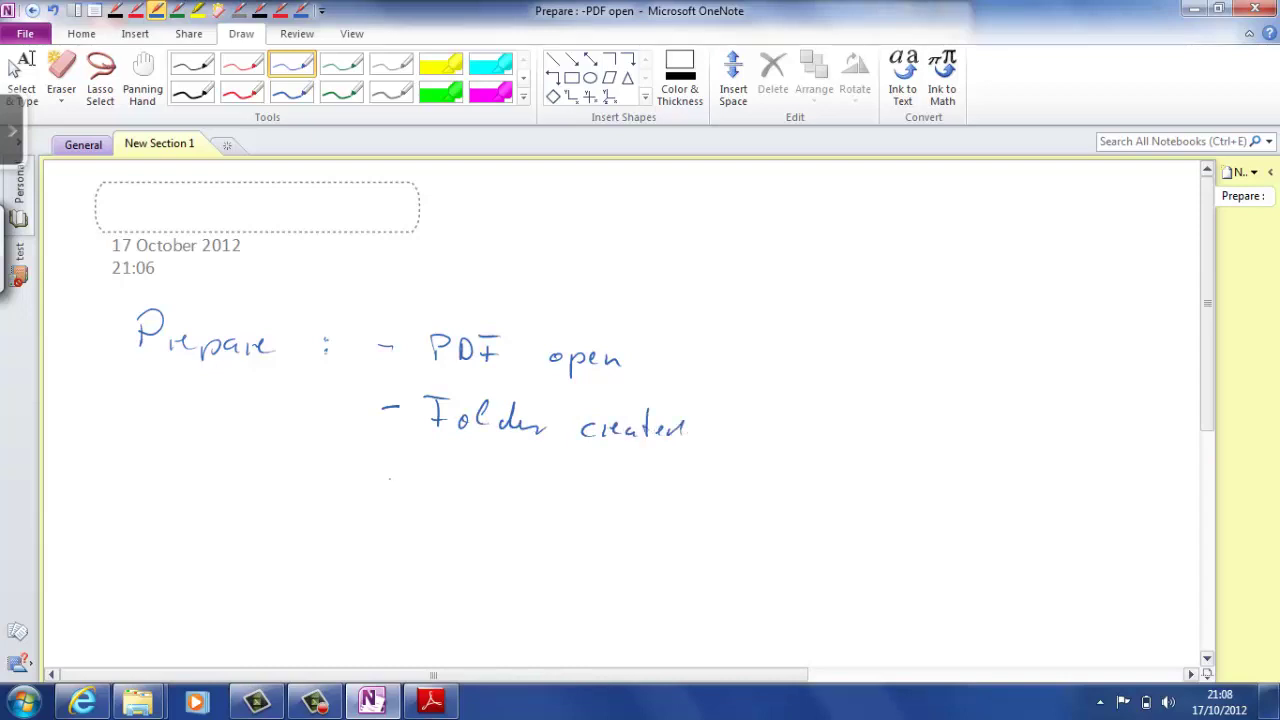
{"action": "mouse_move", "coordinate": [389, 482]}
{"action": "left_mouse_down"}
{"action": "mouse_move", "coordinate": [459, 479]}
{"action": "mouse_move", "coordinate": [487, 507]}
{"action": "mouse_move", "coordinate": [520, 507]}
{"action": "left_mouse_up"}
{"action": "mouse_move", "coordinate": [516, 497]}
{"action": "left_mouse_down"}
{"action": "mouse_move", "coordinate": [645, 516]}
{"action": "mouse_move", "coordinate": [689, 504]}
{"action": "left_mouse_up"}
{"action": "left_click_drag", "start_coordinate": [693, 510], "coordinate": [728, 509]}
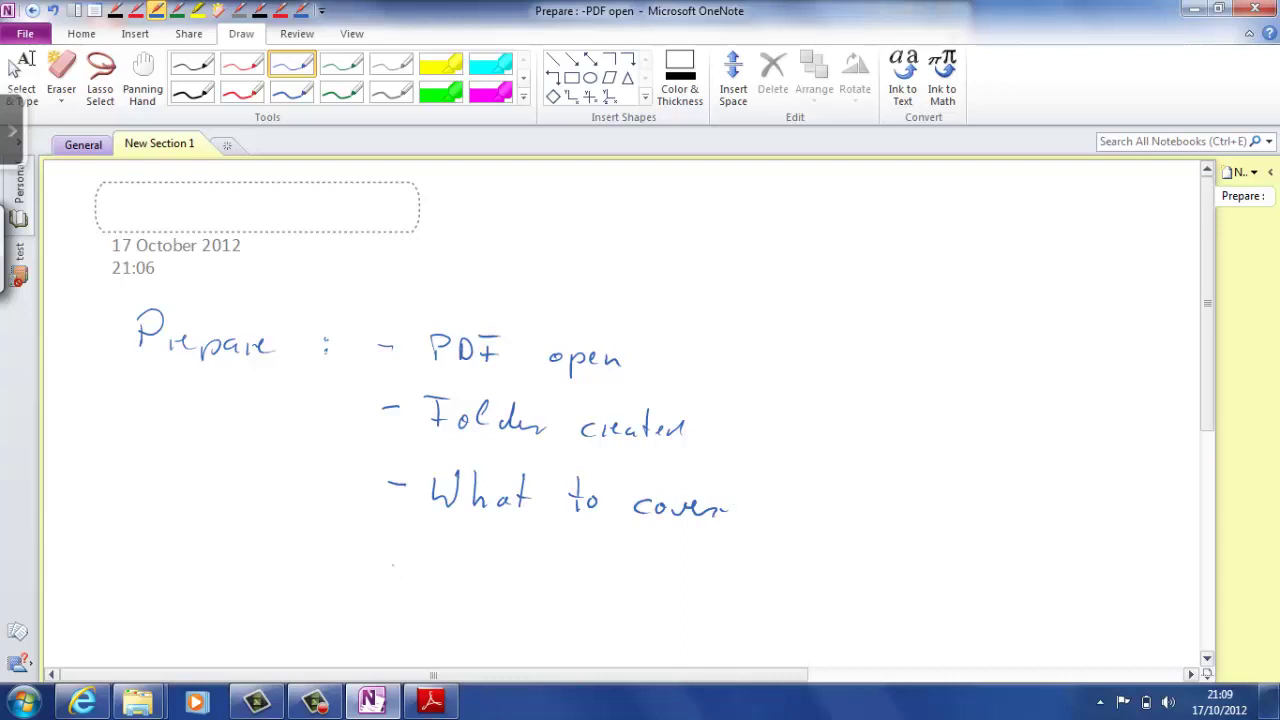
{"action": "left_click_drag", "start_coordinate": [390, 565], "coordinate": [408, 566]}
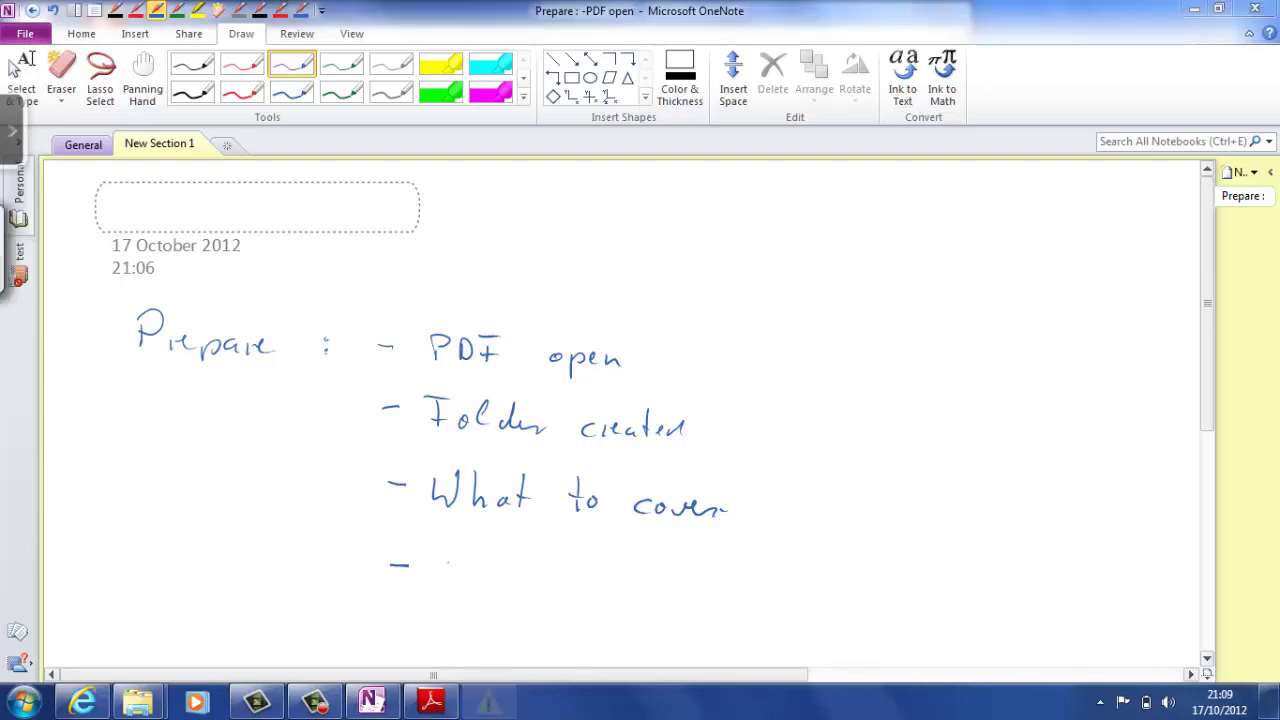
Handwrite 'You tube account' after the fourth dash.
{"action": "mouse_move", "coordinate": [447, 561]}
{"action": "left_mouse_down"}
{"action": "mouse_move", "coordinate": [464, 579]}
{"action": "mouse_move", "coordinate": [447, 604]}
{"action": "mouse_move", "coordinate": [485, 576]}
{"action": "mouse_move", "coordinate": [510, 587]}
{"action": "mouse_move", "coordinate": [552, 574]}
{"action": "left_mouse_up"}
{"action": "left_click_drag", "start_coordinate": [553, 577], "coordinate": [694, 592]}
{"action": "left_click_drag", "start_coordinate": [710, 581], "coordinate": [718, 592]}
{"action": "left_click_drag", "start_coordinate": [732, 581], "coordinate": [736, 584]}
{"action": "left_click_drag", "start_coordinate": [741, 590], "coordinate": [784, 594]}
{"action": "mouse_move", "coordinate": [800, 564]}
{"action": "left_mouse_down"}
{"action": "mouse_move", "coordinate": [800, 594]}
{"action": "mouse_move", "coordinate": [814, 579]}
{"action": "left_mouse_up"}
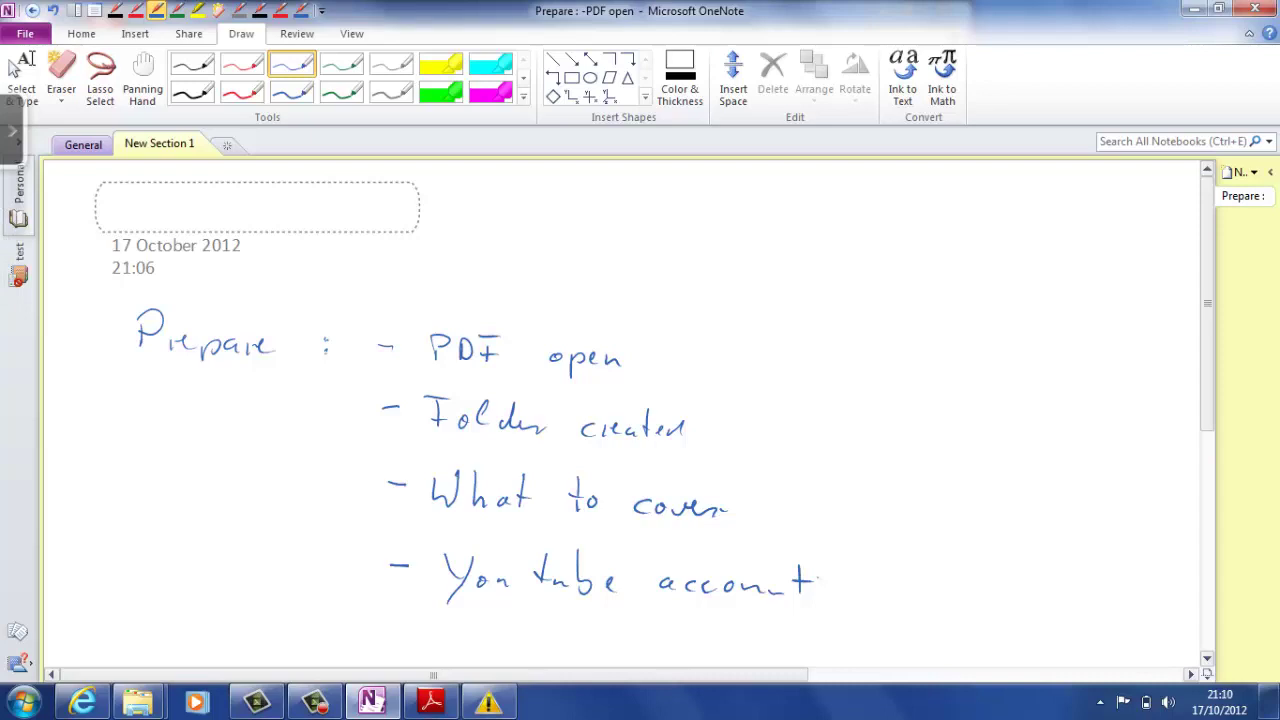
Add the indented sub-item '- create flash videos → Hum. server' below it.
{"action": "scroll", "coordinate": [1211, 408], "scroll_direction": "down", "scroll_amount": 2}
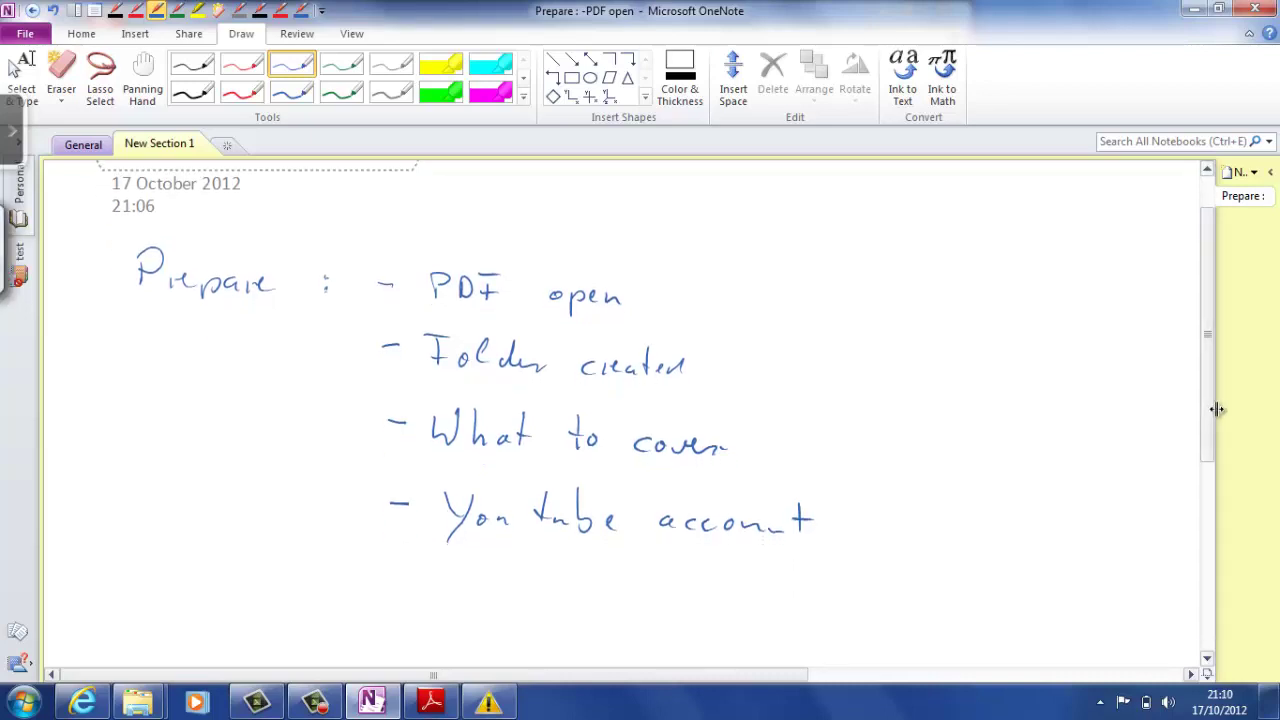
{"action": "left_click_drag", "start_coordinate": [509, 586], "coordinate": [570, 597]}
{"action": "mouse_move", "coordinate": [578, 598]}
{"action": "left_mouse_down"}
{"action": "mouse_move", "coordinate": [586, 587]}
{"action": "mouse_move", "coordinate": [618, 596]}
{"action": "mouse_move", "coordinate": [611, 606]}
{"action": "mouse_move", "coordinate": [633, 590]}
{"action": "mouse_move", "coordinate": [677, 628]}
{"action": "mouse_move", "coordinate": [729, 598]}
{"action": "mouse_move", "coordinate": [739, 619]}
{"action": "mouse_move", "coordinate": [829, 604]}
{"action": "mouse_move", "coordinate": [842, 617]}
{"action": "mouse_move", "coordinate": [868, 590]}
{"action": "left_mouse_up"}
{"action": "mouse_move", "coordinate": [872, 610]}
{"action": "left_mouse_down"}
{"action": "mouse_move", "coordinate": [962, 618]}
{"action": "mouse_move", "coordinate": [960, 630]}
{"action": "mouse_move", "coordinate": [1006, 624]}
{"action": "left_mouse_up"}
{"action": "left_click_drag", "start_coordinate": [996, 618], "coordinate": [1166, 644]}
{"action": "left_click_drag", "start_coordinate": [1164, 638], "coordinate": [1176, 644]}
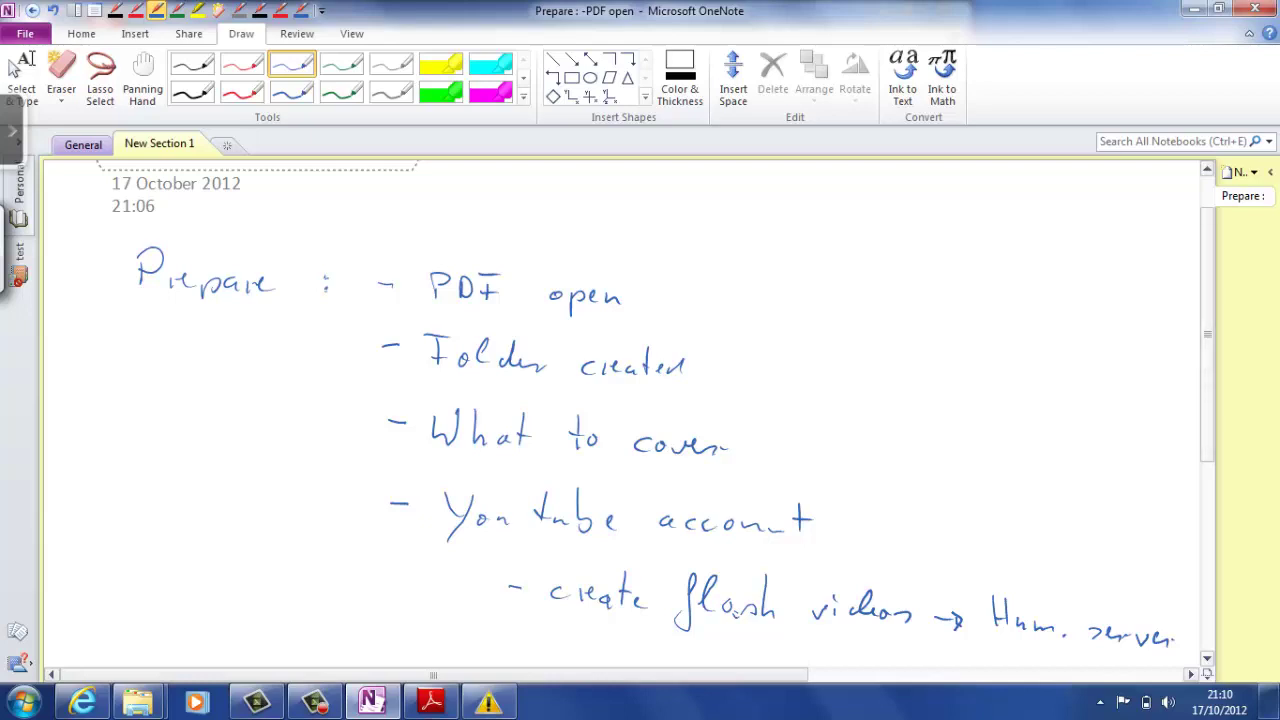
Scroll to blank page space, then switch to the empty Untitled.camproj in Camtasia Studio.
{"action": "scroll", "coordinate": [1219, 377], "scroll_direction": "down", "scroll_amount": 1}
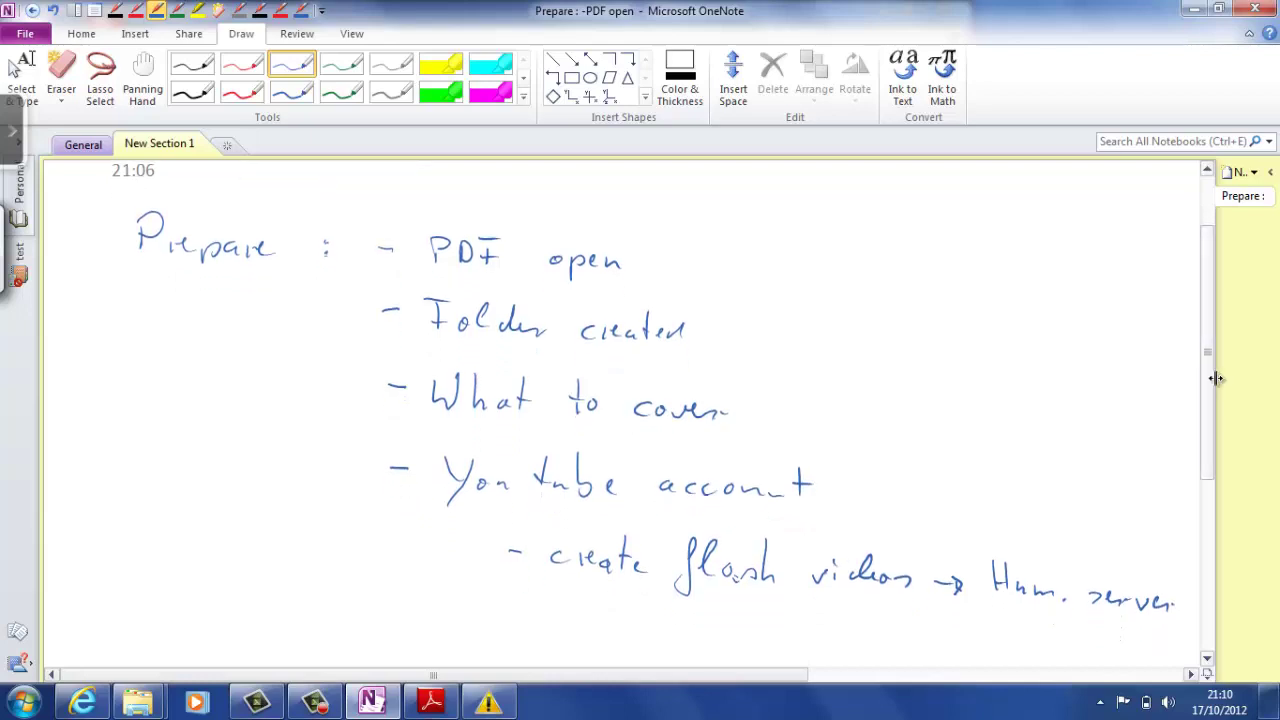
{"action": "scroll", "coordinate": [1210, 370], "scroll_direction": "down", "scroll_amount": 1}
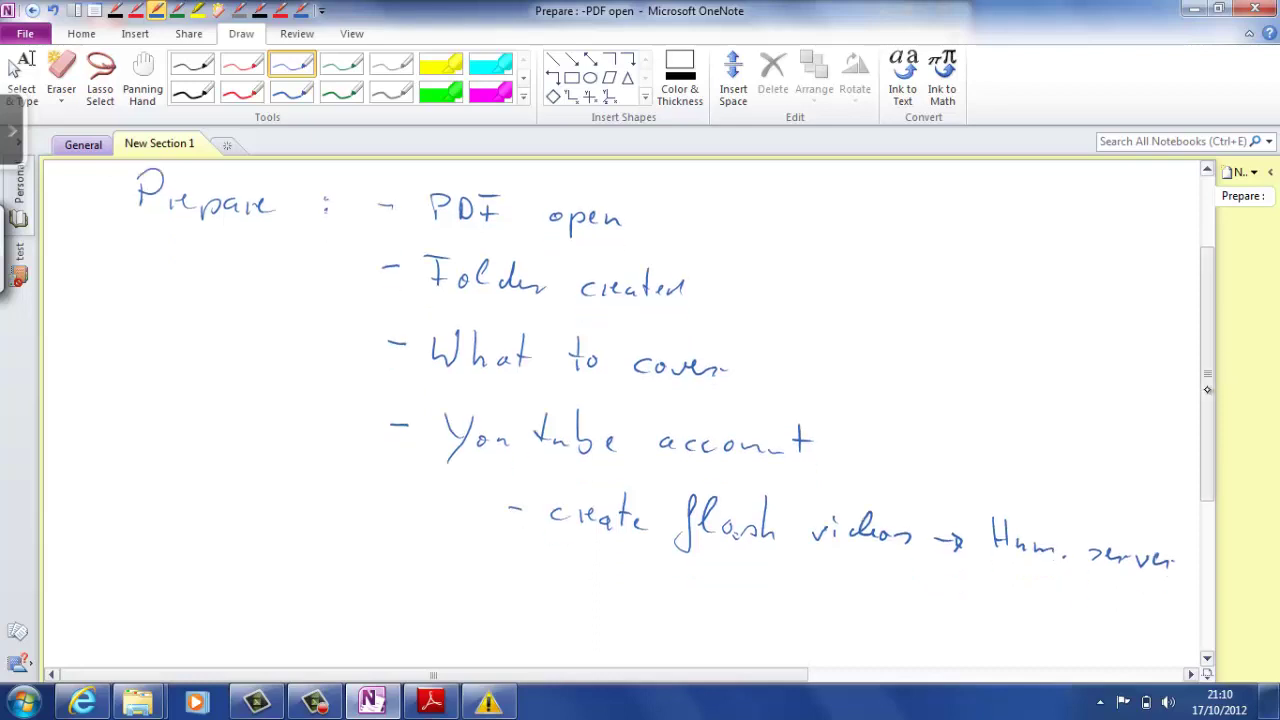
{"action": "left_click_drag", "start_coordinate": [1209, 372], "coordinate": [1205, 501]}
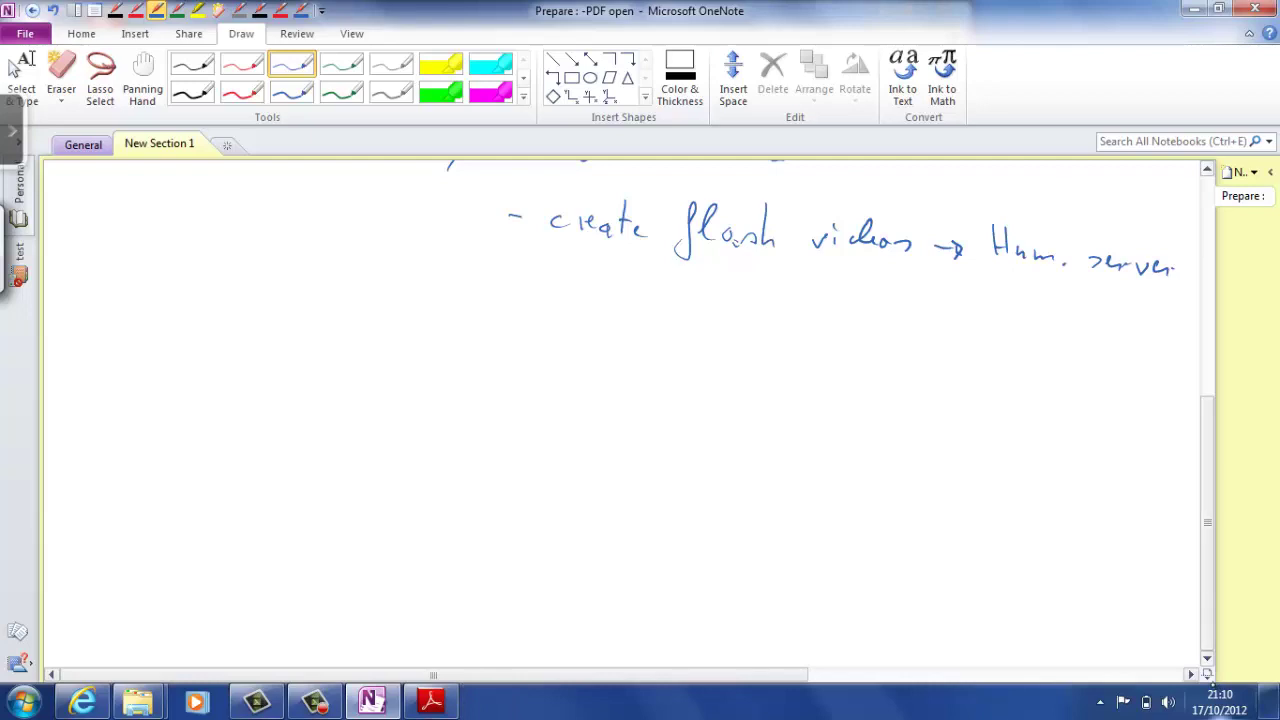
{"action": "scroll", "coordinate": [1207, 674], "scroll_direction": "down", "scroll_amount": 3}
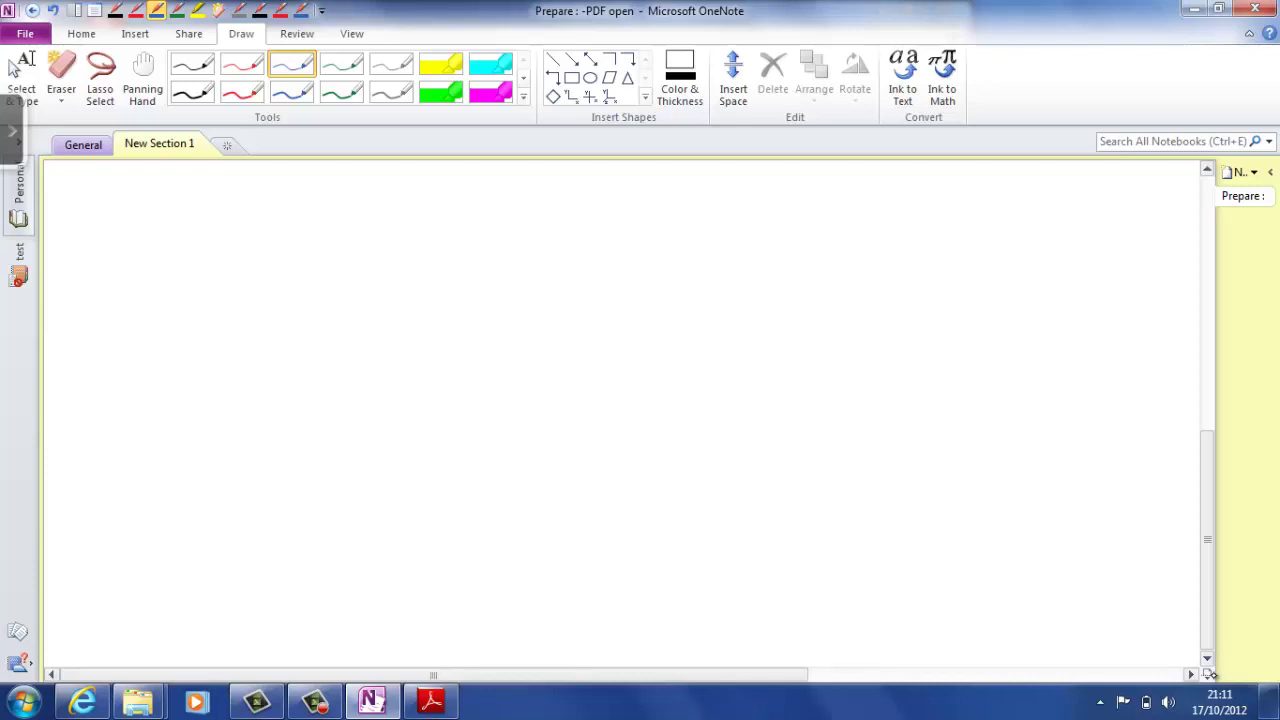
{"action": "left_click", "coordinate": [257, 702]}
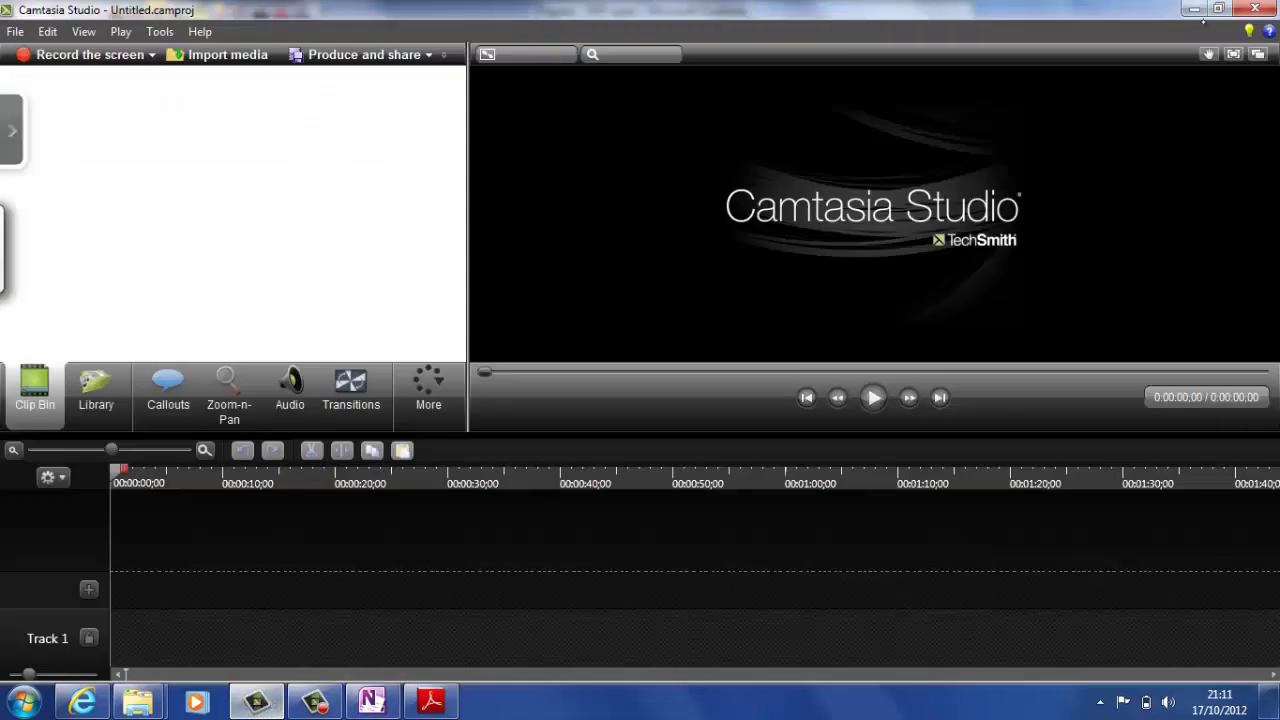
Minimize Camtasia and take the ralfdemo Explorer window up to OnlineClips.
{"action": "left_click", "coordinate": [1194, 10]}
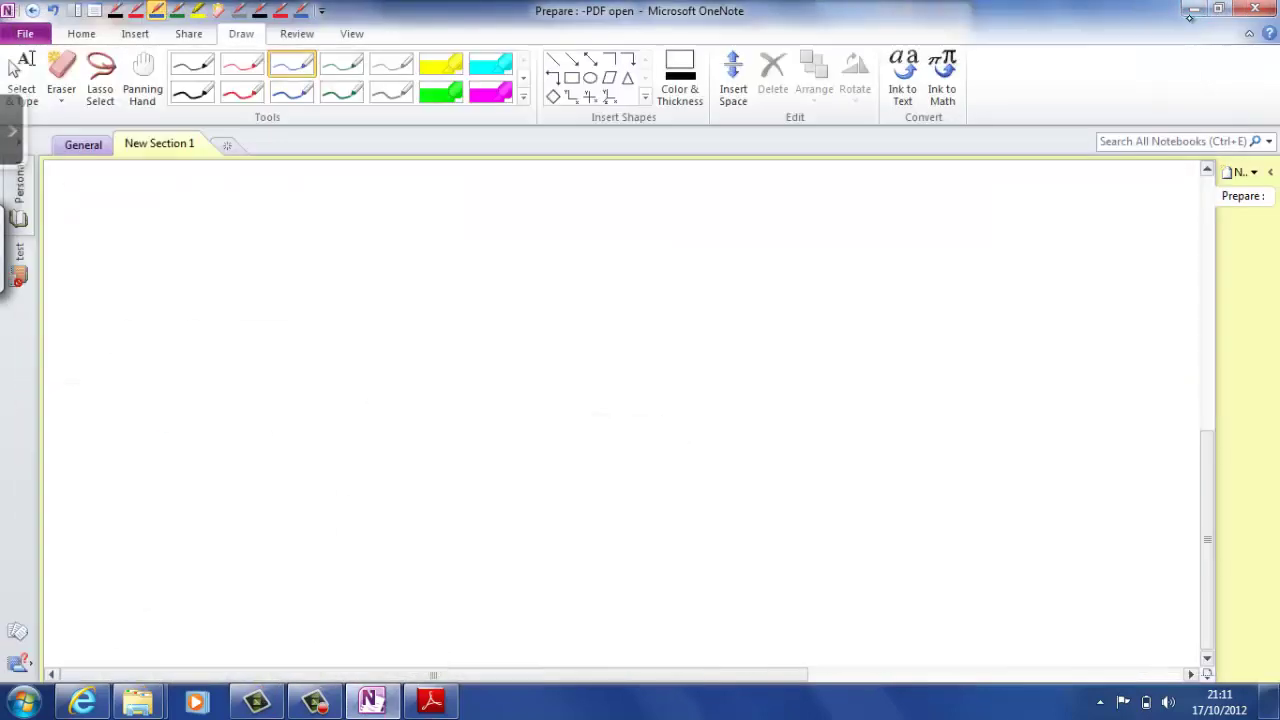
{"action": "mouse_move", "coordinate": [138, 702]}
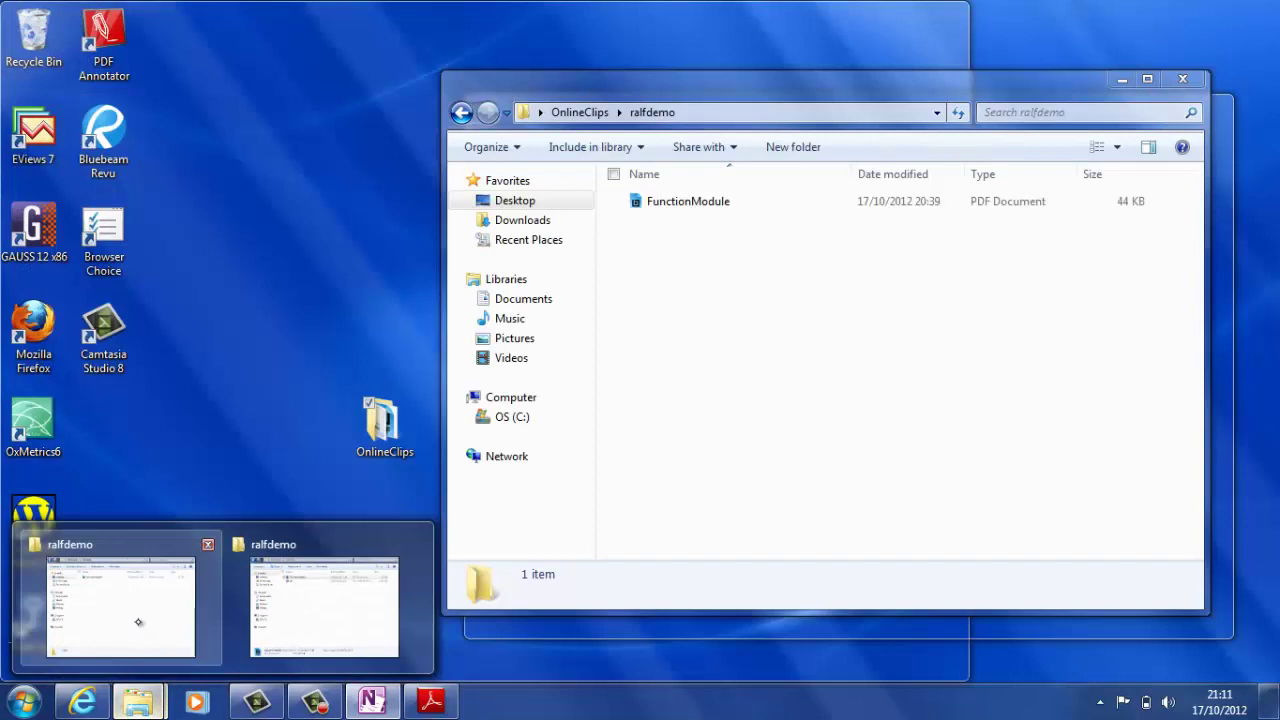
{"action": "left_click", "coordinate": [138, 622]}
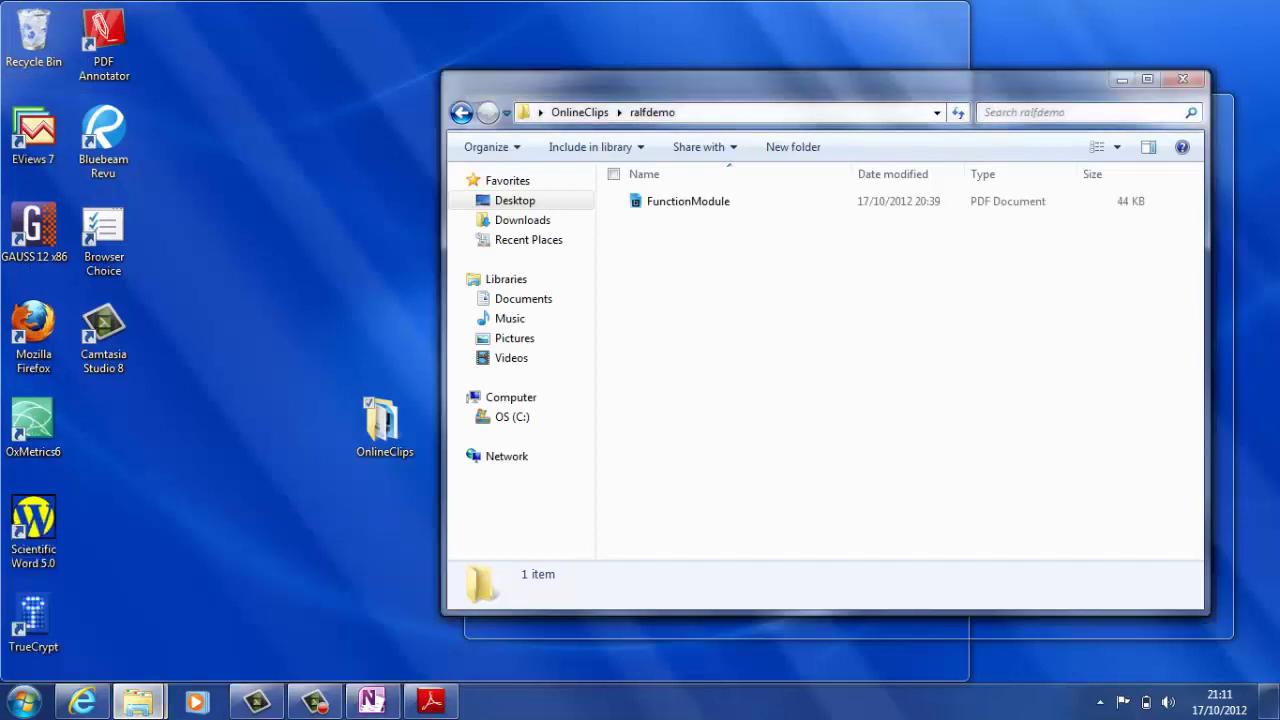
{"action": "key", "text": "BackSpace"}
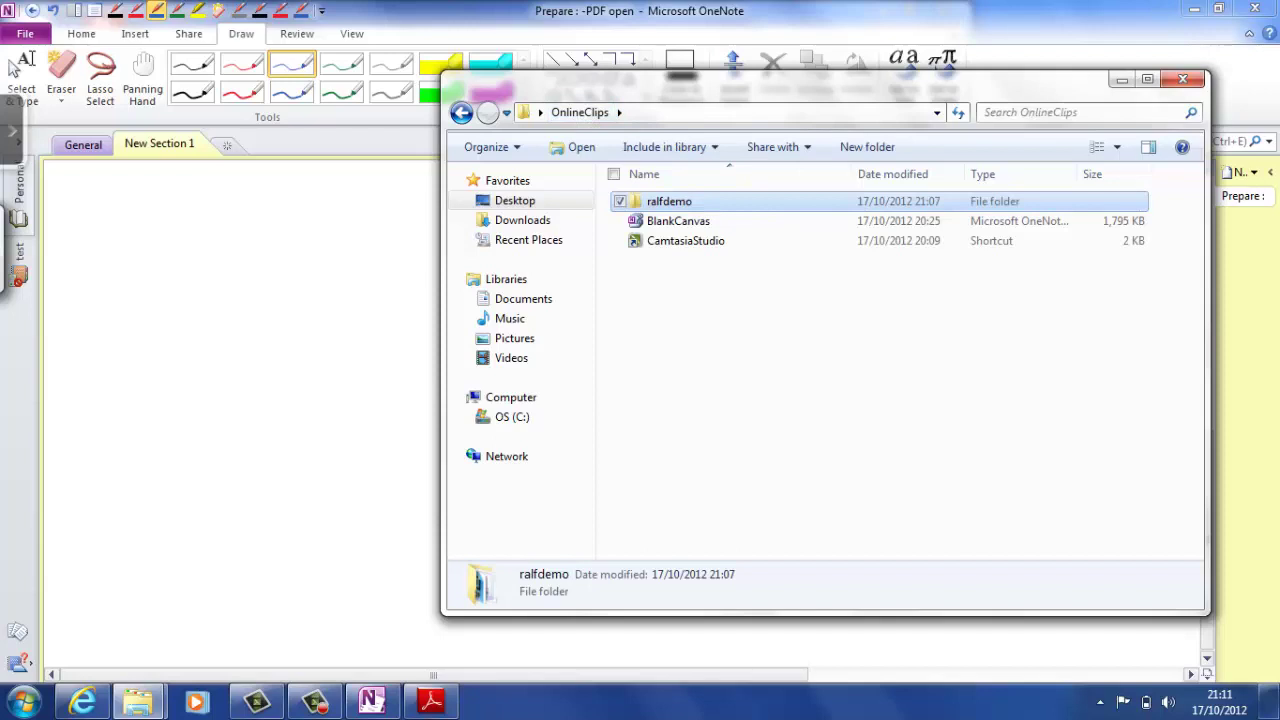
Dismiss the Start menu without launching anything and close the OnlineClips window.
{"action": "key", "text": "super"}
{"action": "key", "text": "Up"}
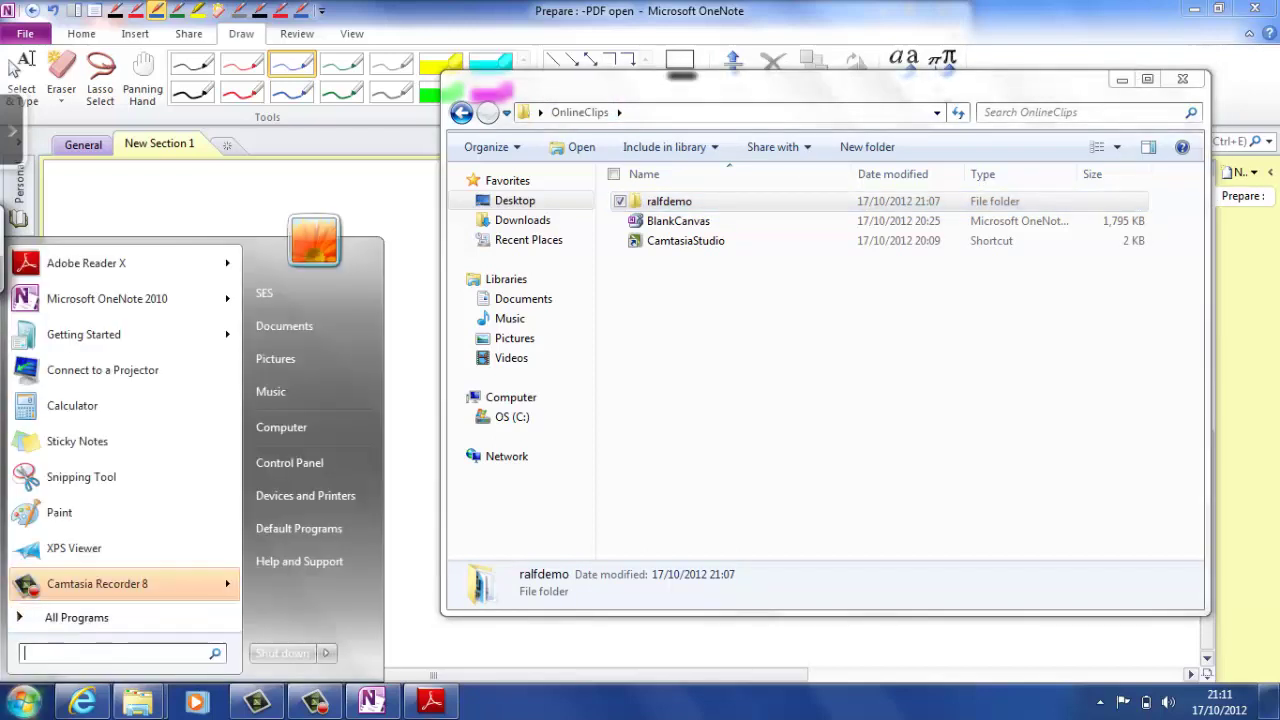
{"action": "key", "text": "Escape"}
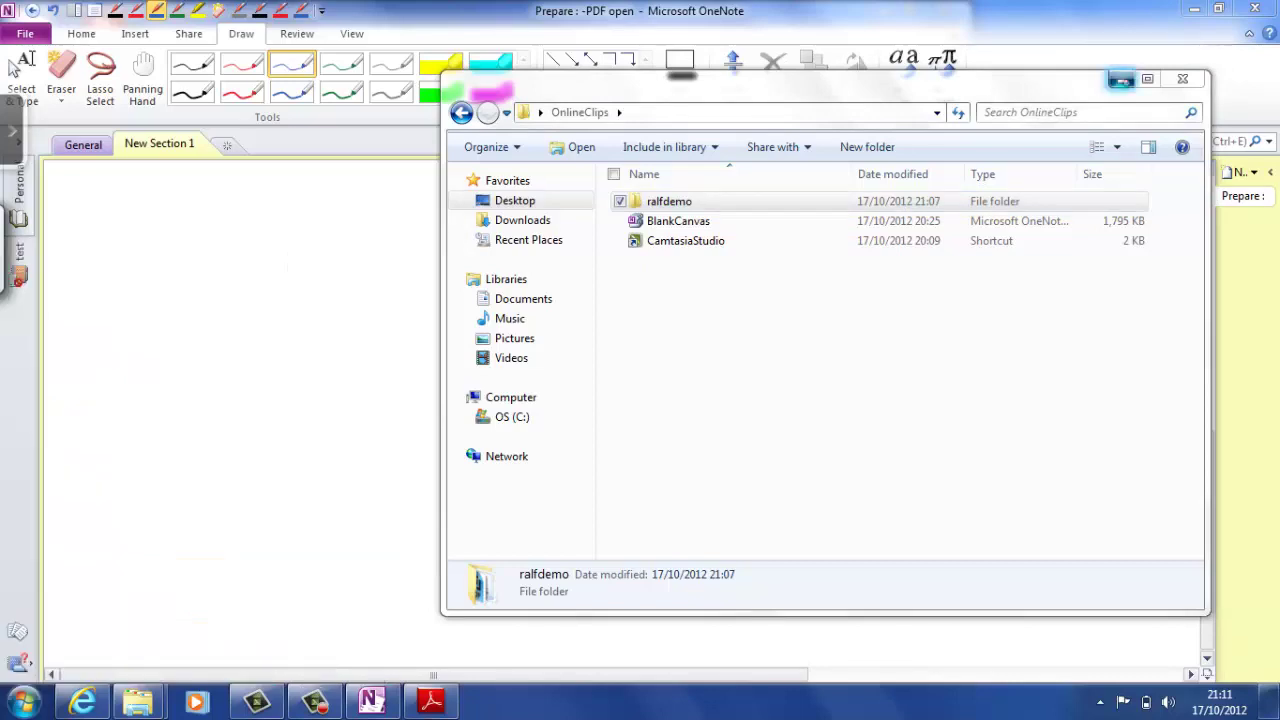
{"action": "key", "text": "alt+F4"}
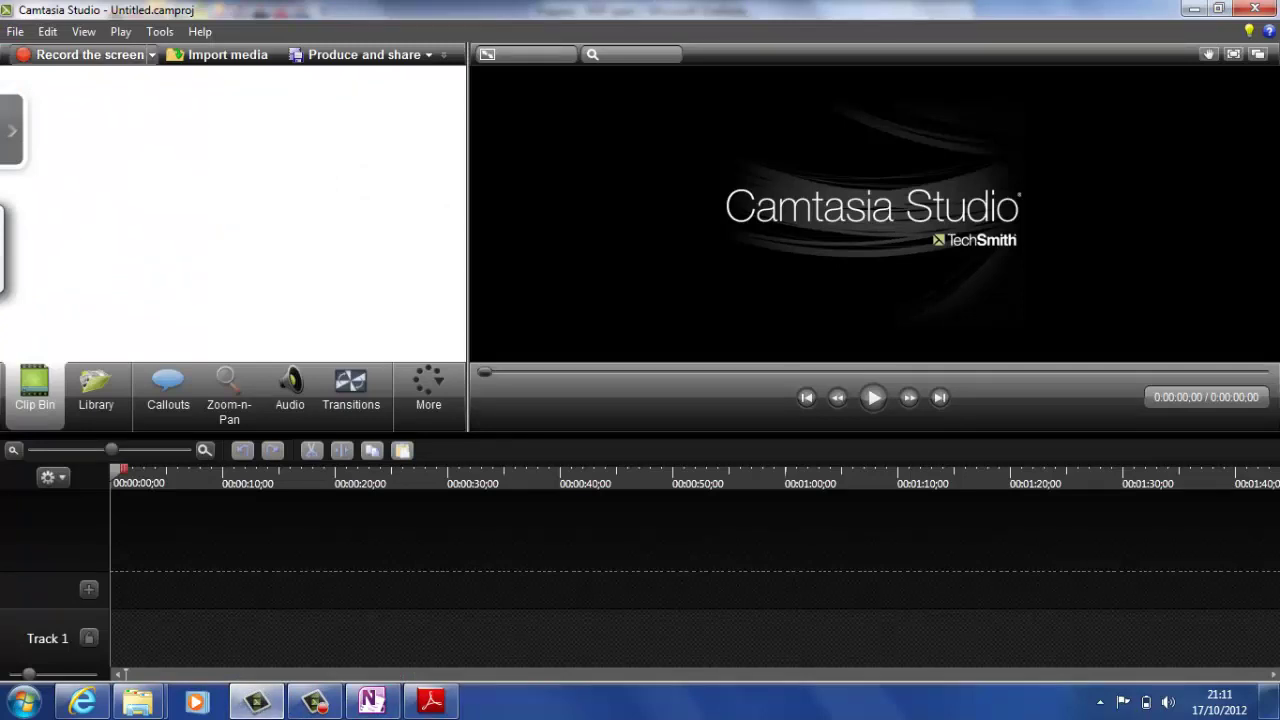
Launch a Camtasia screen recording using the 'Record the screen...' option.
{"action": "left_click", "coordinate": [152, 55]}
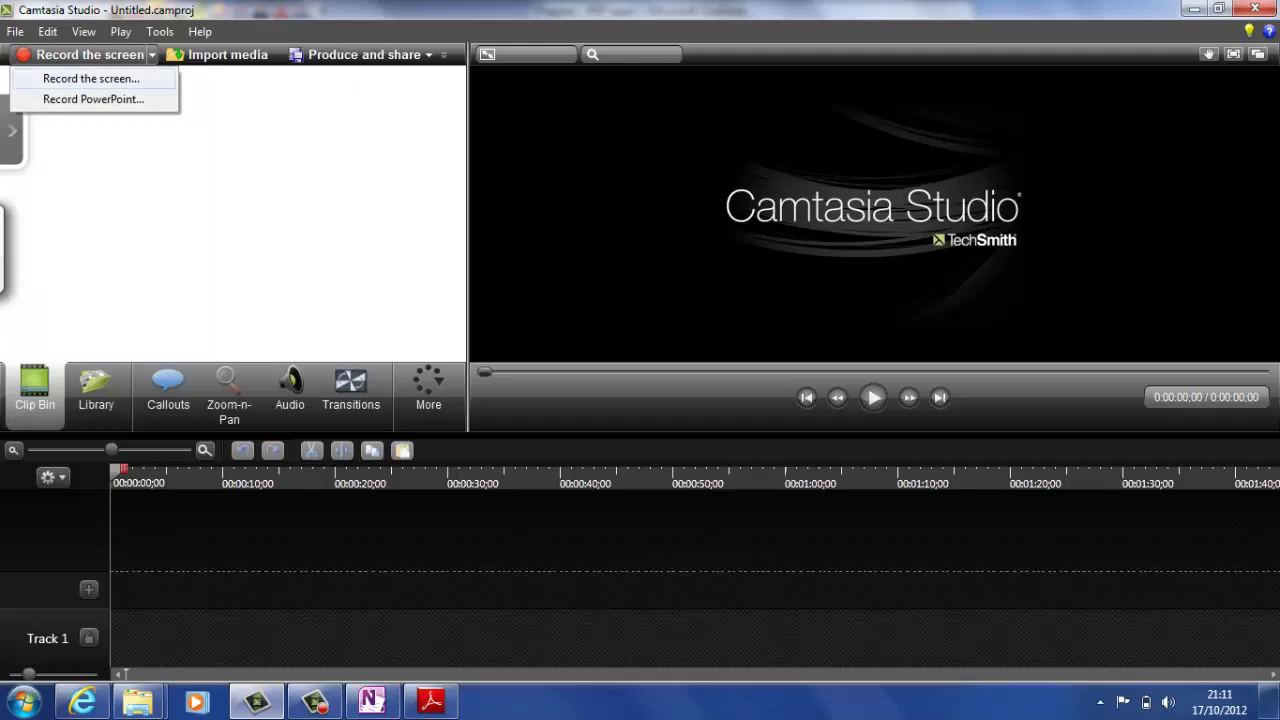
{"action": "left_click", "coordinate": [90, 78]}
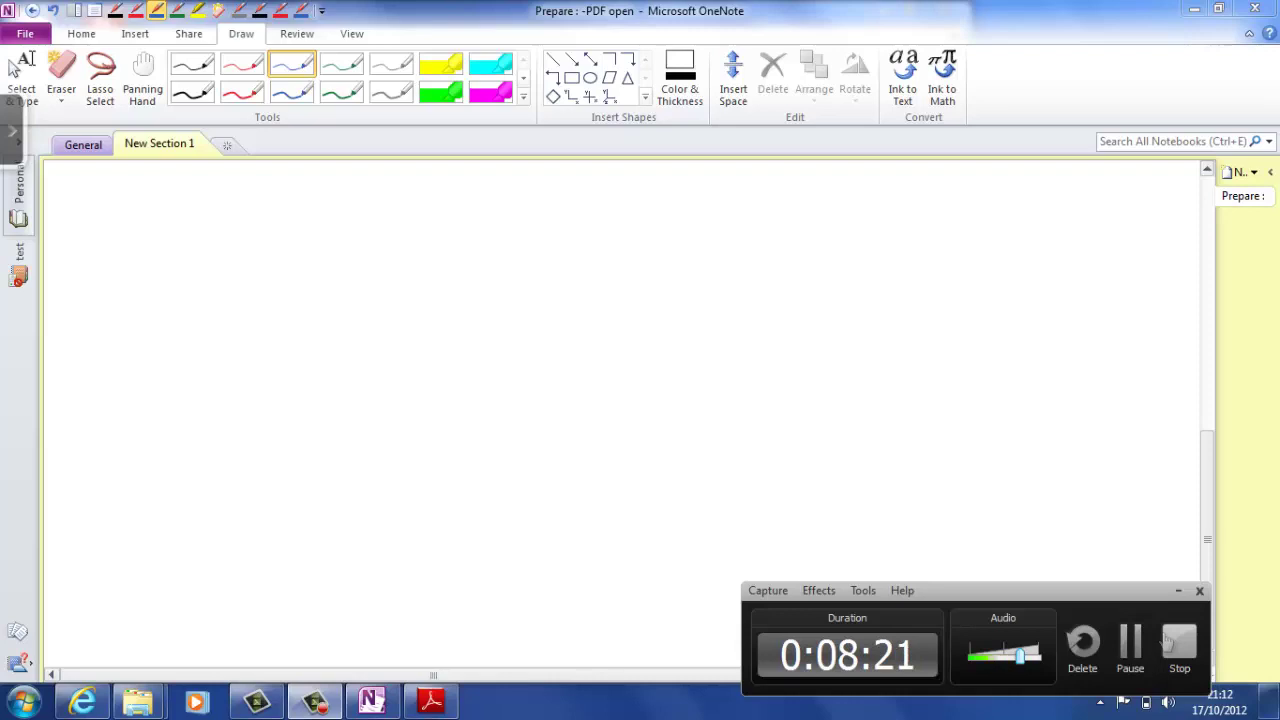
Hide the recorder panel and handwrite 'f(y) =' in blue ink.
{"action": "left_click", "coordinate": [1177, 590]}
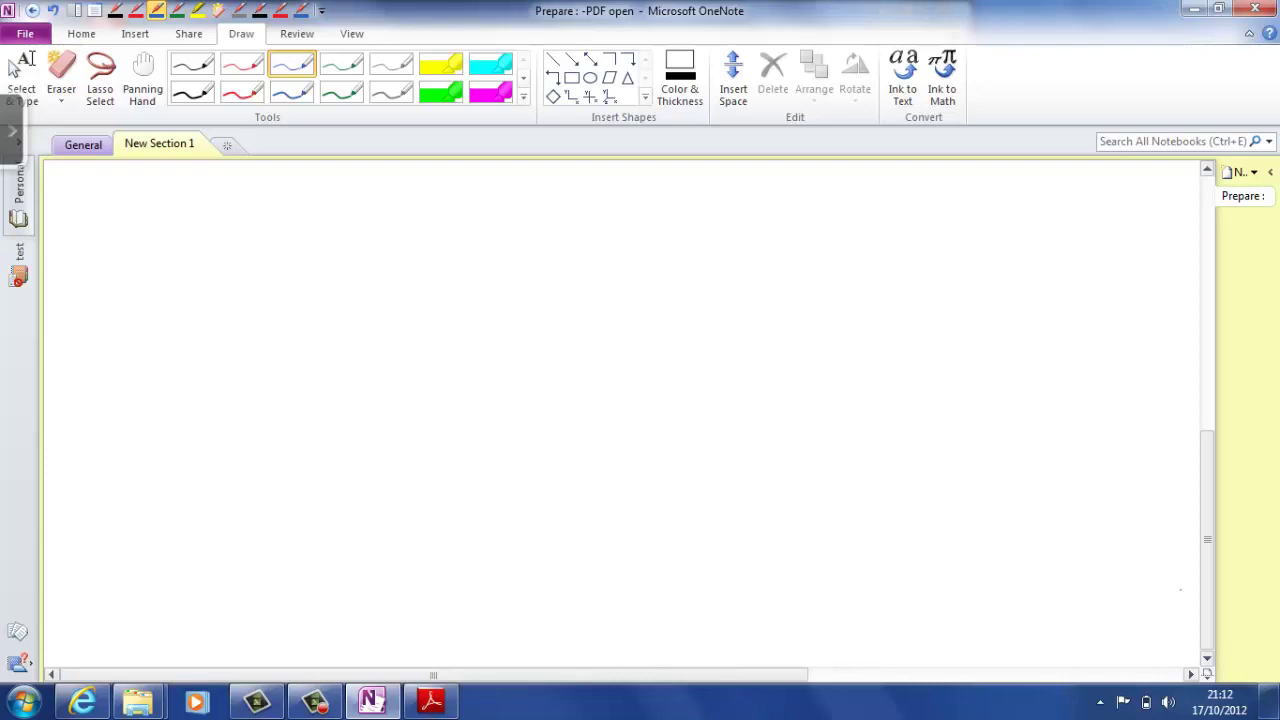
{"action": "left_click_drag", "start_coordinate": [200, 252], "coordinate": [190, 306]}
{"action": "left_click_drag", "start_coordinate": [239, 242], "coordinate": [238, 282]}
{"action": "left_click_drag", "start_coordinate": [255, 272], "coordinate": [258, 305]}
{"action": "mouse_move", "coordinate": [290, 240]}
{"action": "left_mouse_down"}
{"action": "mouse_move", "coordinate": [301, 288]}
{"action": "mouse_move", "coordinate": [372, 265]}
{"action": "left_mouse_up"}
{"action": "left_click_drag", "start_coordinate": [361, 277], "coordinate": [372, 276]}
Handwrite the fraction 1/√(2πσ²) after the equals sign.
{"action": "mouse_move", "coordinate": [475, 226]}
{"action": "left_mouse_down"}
{"action": "mouse_move", "coordinate": [478, 261]}
{"action": "mouse_move", "coordinate": [443, 276]}
{"action": "mouse_move", "coordinate": [550, 270]}
{"action": "left_mouse_up"}
{"action": "mouse_move", "coordinate": [438, 316]}
{"action": "left_mouse_down"}
{"action": "mouse_move", "coordinate": [456, 287]}
{"action": "mouse_move", "coordinate": [556, 283]}
{"action": "left_mouse_up"}
{"action": "left_click_drag", "start_coordinate": [468, 312], "coordinate": [490, 330]}
{"action": "mouse_move", "coordinate": [501, 320]}
{"action": "left_mouse_down"}
{"action": "mouse_move", "coordinate": [514, 335]}
{"action": "mouse_move", "coordinate": [518, 316]}
{"action": "mouse_move", "coordinate": [562, 314]}
{"action": "left_mouse_up"}
{"action": "mouse_move", "coordinate": [606, 270]}
{"action": "left_mouse_down"}
{"action": "mouse_move", "coordinate": [635, 276]}
{"action": "mouse_move", "coordinate": [622, 284]}
{"action": "left_mouse_up"}
Handwrite the exponential term exp(−½ (y−μ)²/σ²) to complete the formula.
{"action": "mouse_move", "coordinate": [650, 268]}
{"action": "left_mouse_down"}
{"action": "mouse_move", "coordinate": [653, 294]}
{"action": "mouse_move", "coordinate": [653, 278]}
{"action": "left_mouse_up"}
{"action": "mouse_move", "coordinate": [703, 228]}
{"action": "left_mouse_down"}
{"action": "mouse_move", "coordinate": [694, 298]}
{"action": "mouse_move", "coordinate": [730, 267]}
{"action": "mouse_move", "coordinate": [764, 256]}
{"action": "mouse_move", "coordinate": [774, 270]}
{"action": "left_mouse_up"}
{"action": "left_click_drag", "start_coordinate": [760, 286], "coordinate": [778, 300]}
{"action": "left_click_drag", "start_coordinate": [818, 246], "coordinate": [826, 262]}
{"action": "mouse_move", "coordinate": [836, 246]}
{"action": "left_mouse_down"}
{"action": "mouse_move", "coordinate": [826, 274]}
{"action": "mouse_move", "coordinate": [868, 254]}
{"action": "mouse_move", "coordinate": [876, 272]}
{"action": "mouse_move", "coordinate": [906, 256]}
{"action": "mouse_move", "coordinate": [810, 264]}
{"action": "left_mouse_up"}
{"action": "mouse_move", "coordinate": [918, 229]}
{"action": "left_mouse_down"}
{"action": "mouse_move", "coordinate": [921, 265]}
{"action": "mouse_move", "coordinate": [944, 230]}
{"action": "mouse_move", "coordinate": [948, 242]}
{"action": "left_mouse_up"}
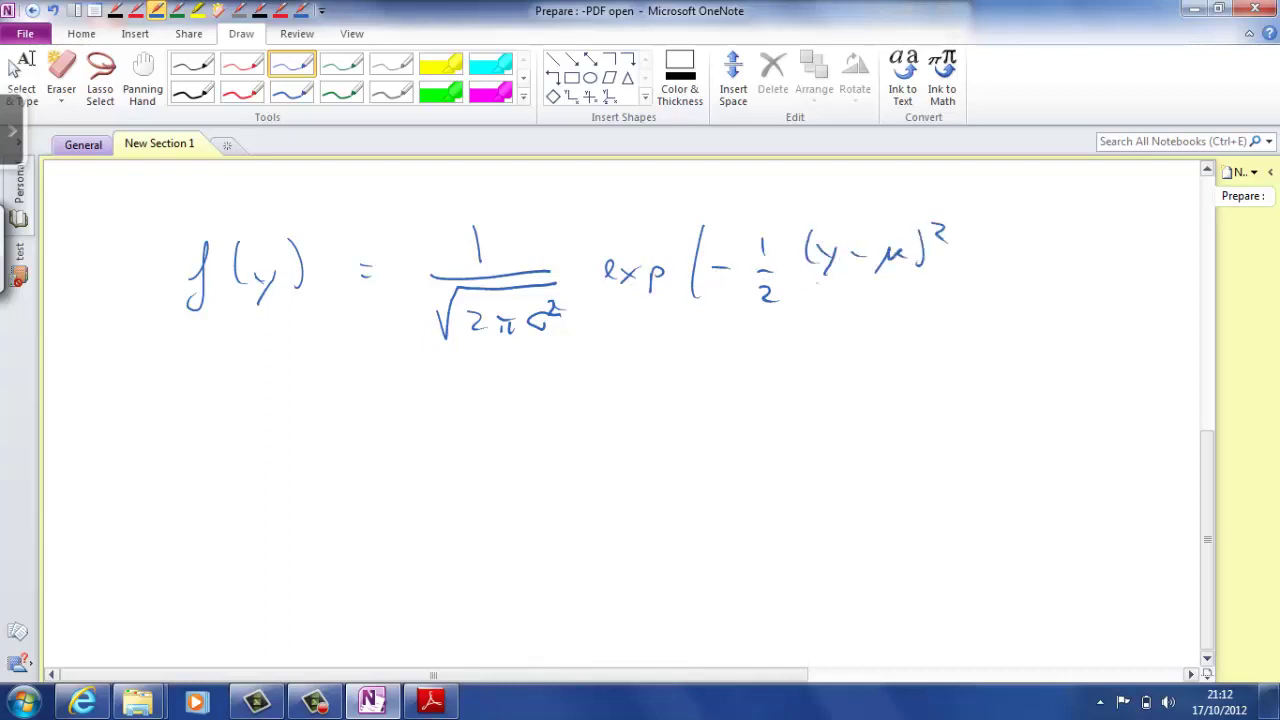
{"action": "left_click_drag", "start_coordinate": [806, 284], "coordinate": [926, 284]}
{"action": "mouse_move", "coordinate": [852, 318]}
{"action": "left_mouse_down"}
{"action": "mouse_move", "coordinate": [846, 302]}
{"action": "mouse_move", "coordinate": [860, 303]}
{"action": "mouse_move", "coordinate": [845, 316]}
{"action": "mouse_move", "coordinate": [885, 307]}
{"action": "left_mouse_up"}
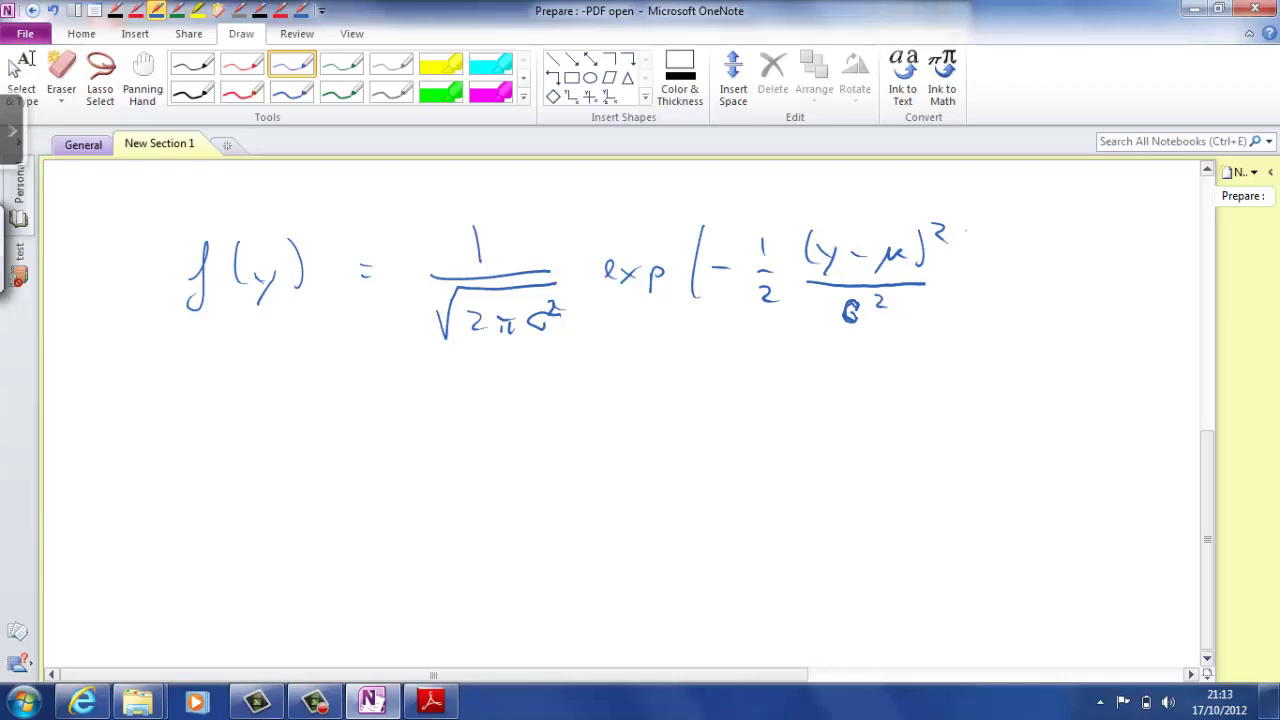
{"action": "mouse_move", "coordinate": [960, 224]}
{"action": "left_mouse_down"}
{"action": "mouse_move", "coordinate": [979, 272]}
{"action": "mouse_move", "coordinate": [965, 311]}
{"action": "left_mouse_up"}
Snapshot the Overview heading and first paragraph of FunctionModule.pdf, then return to OneNote.
{"action": "left_click", "coordinate": [431, 700]}
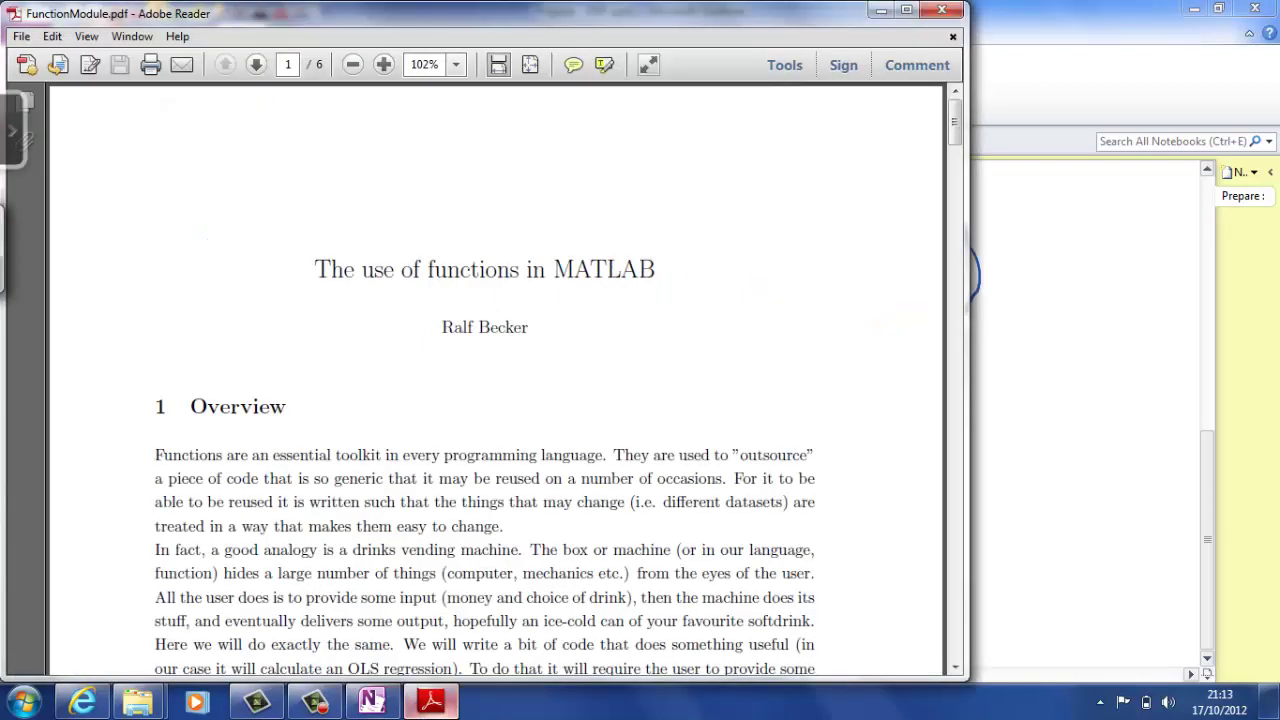
{"action": "key", "text": "alt+f"}
{"action": "key", "text": "Right"}
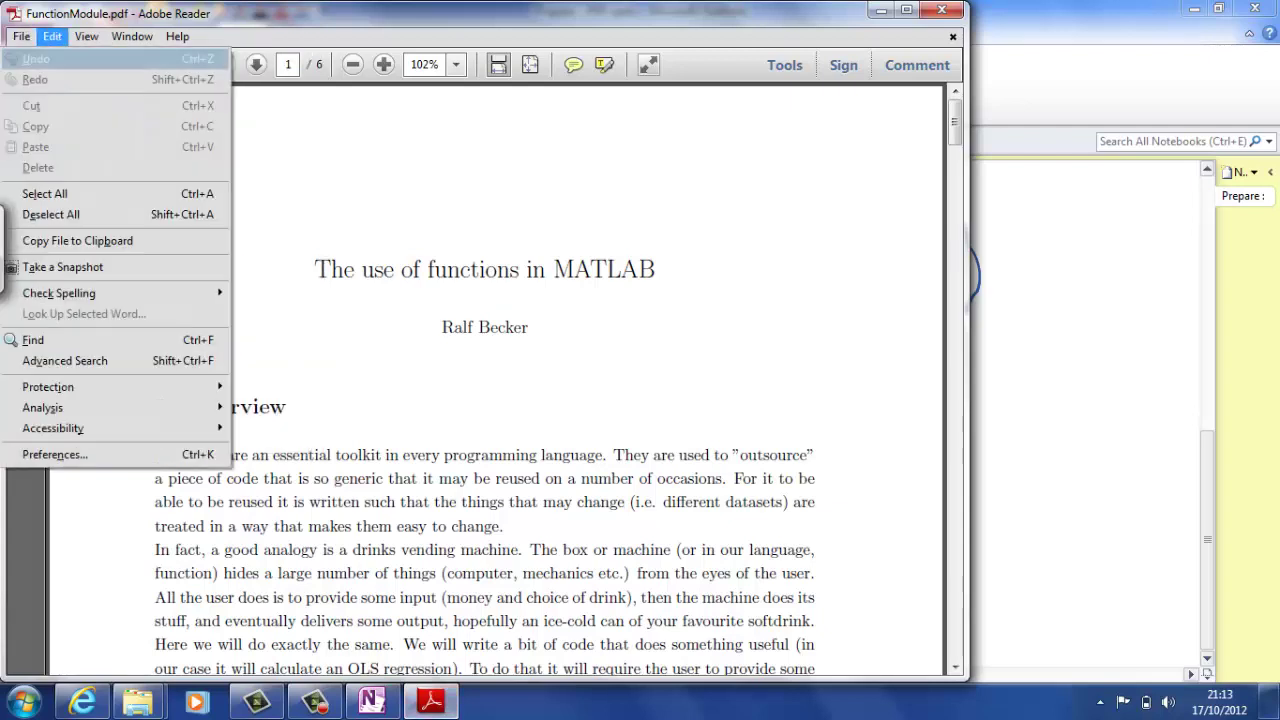
{"action": "key", "text": "Down"}
{"action": "key", "text": "Down"}
{"action": "key", "text": "Down"}
{"action": "key", "text": "Down"}
{"action": "key", "text": "Down"}
{"action": "key", "text": "Down"}
{"action": "key", "text": "Down"}
{"action": "key", "text": "Down"}
{"action": "key", "text": "Down"}
{"action": "key", "text": "Return"}
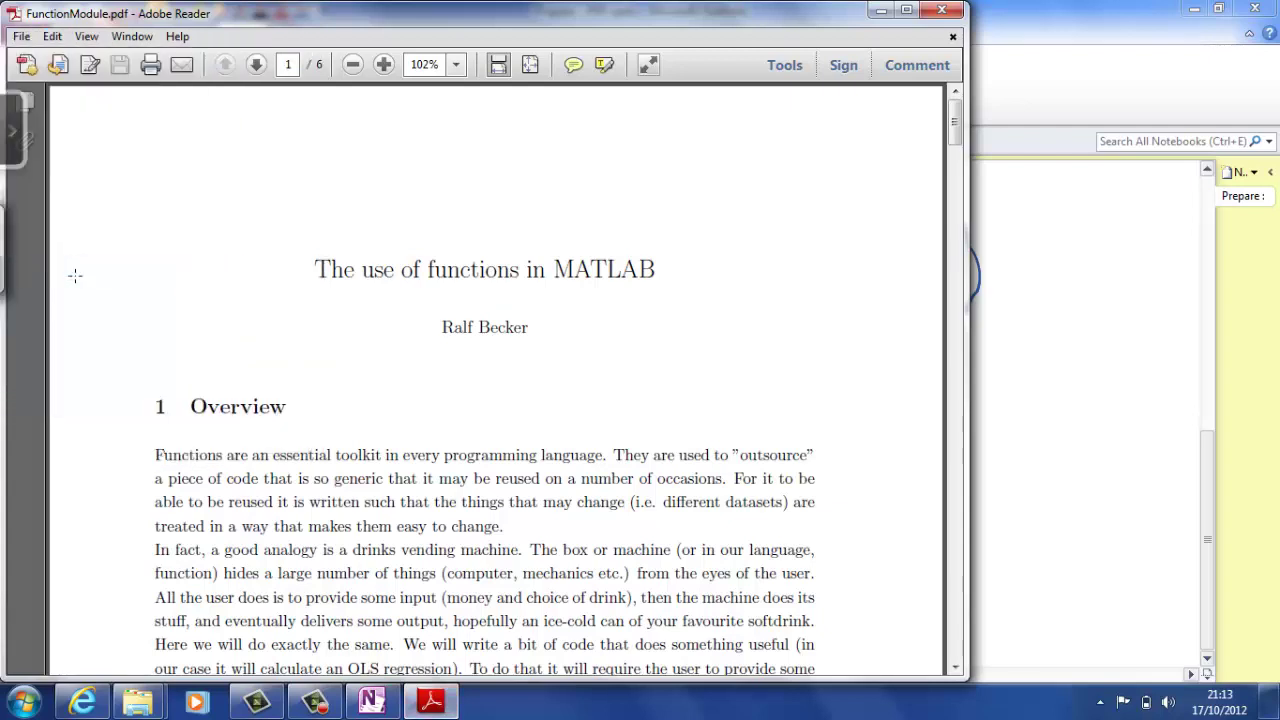
{"action": "left_click_drag", "start_coordinate": [133, 385], "coordinate": [838, 540]}
{"action": "left_click", "coordinate": [669, 394]}
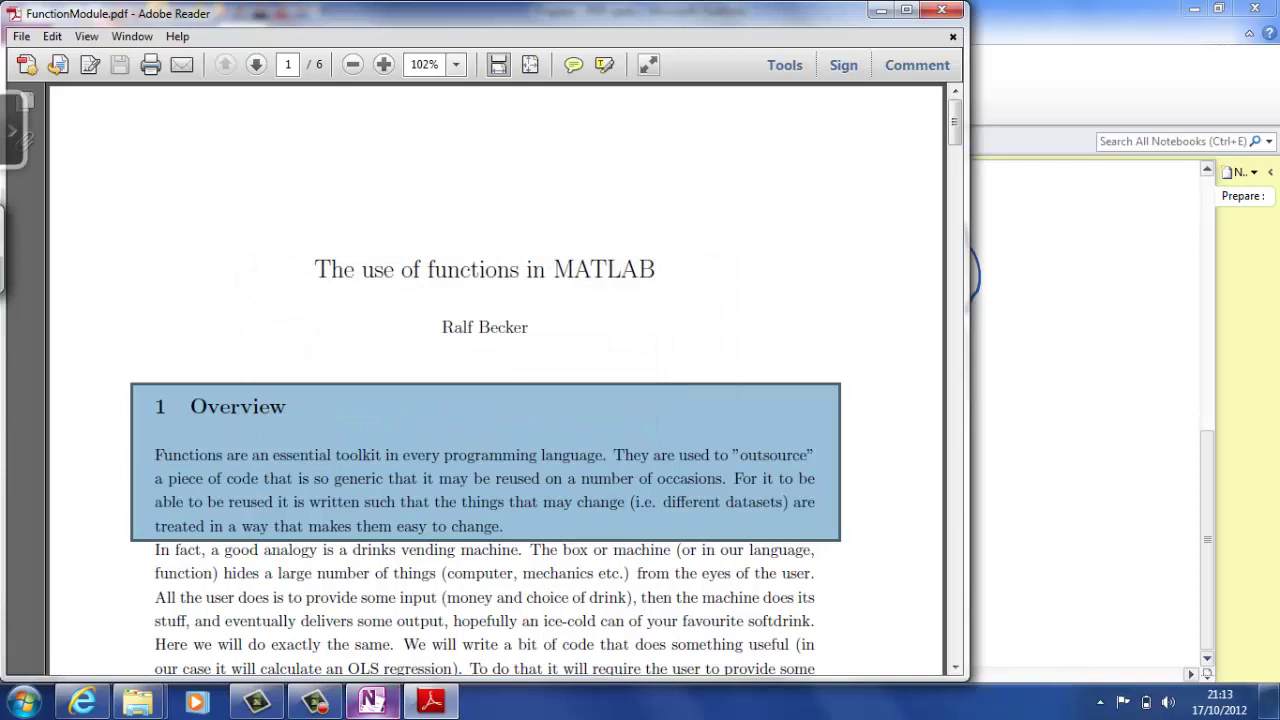
{"action": "left_click", "coordinate": [372, 701]}
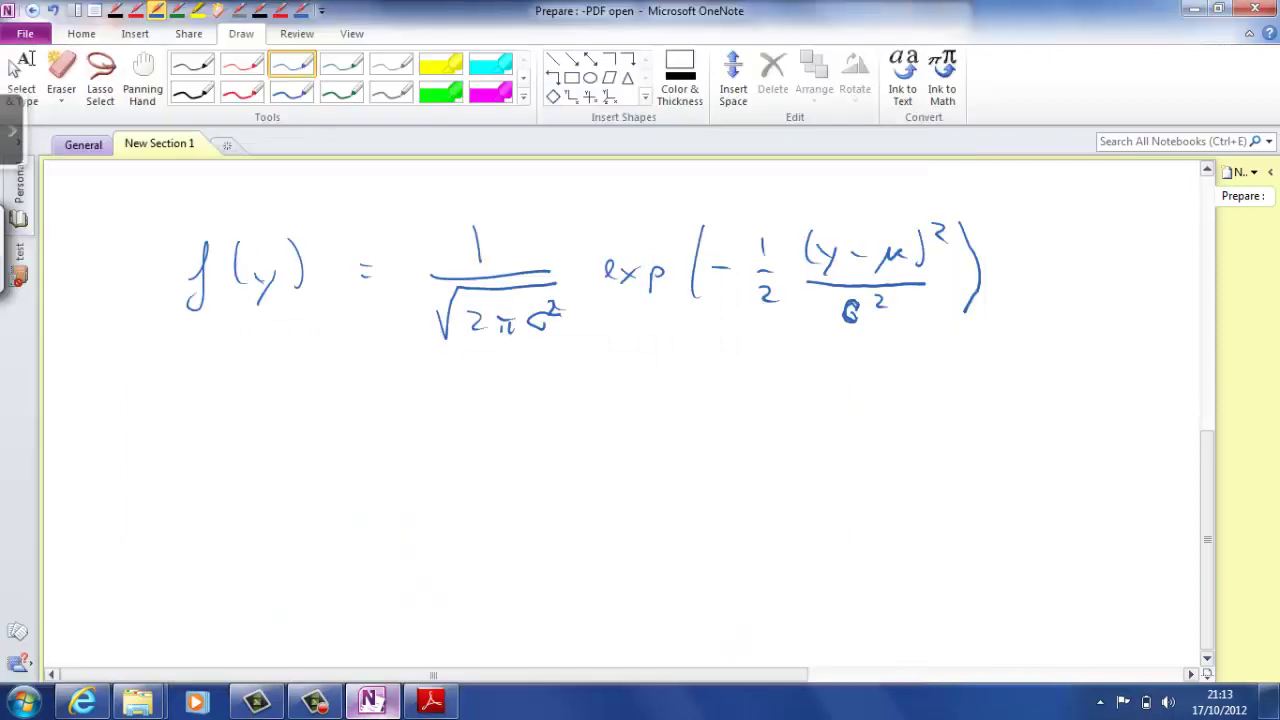
Paste the copied Overview snapshot onto the OneNote page.
{"action": "left_click", "coordinate": [25, 33]}
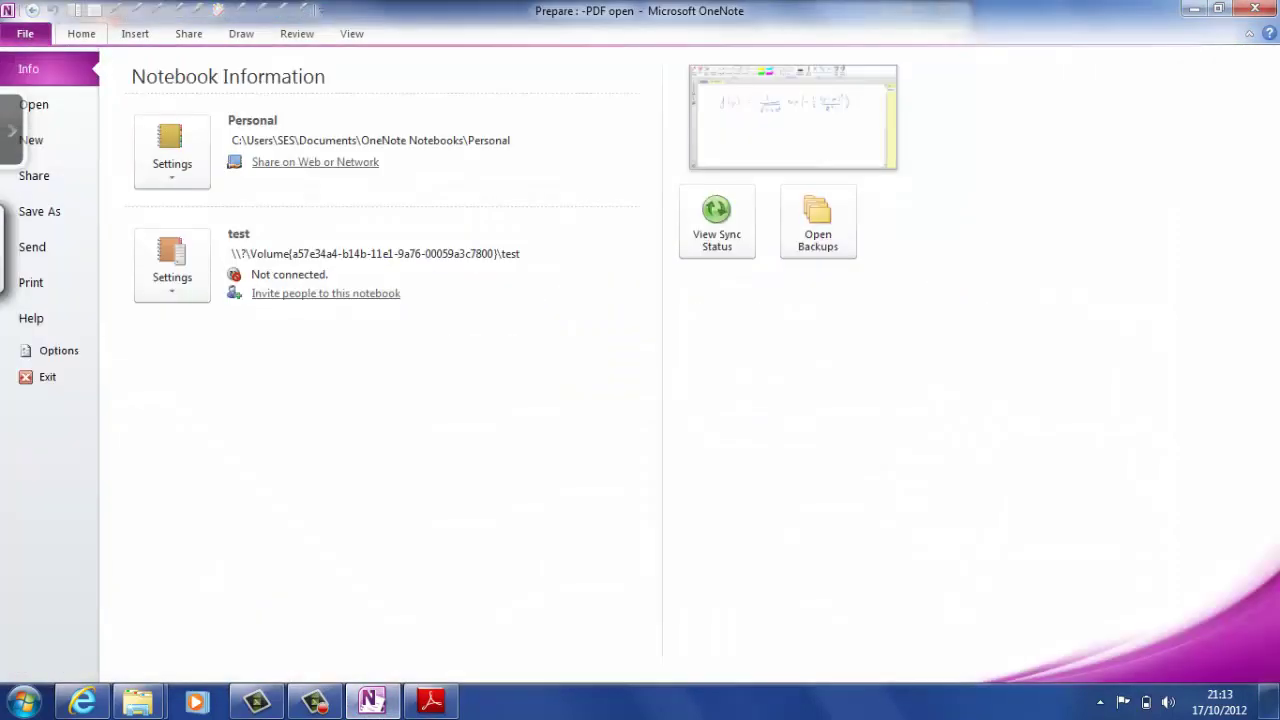
{"action": "left_click", "coordinate": [81, 33]}
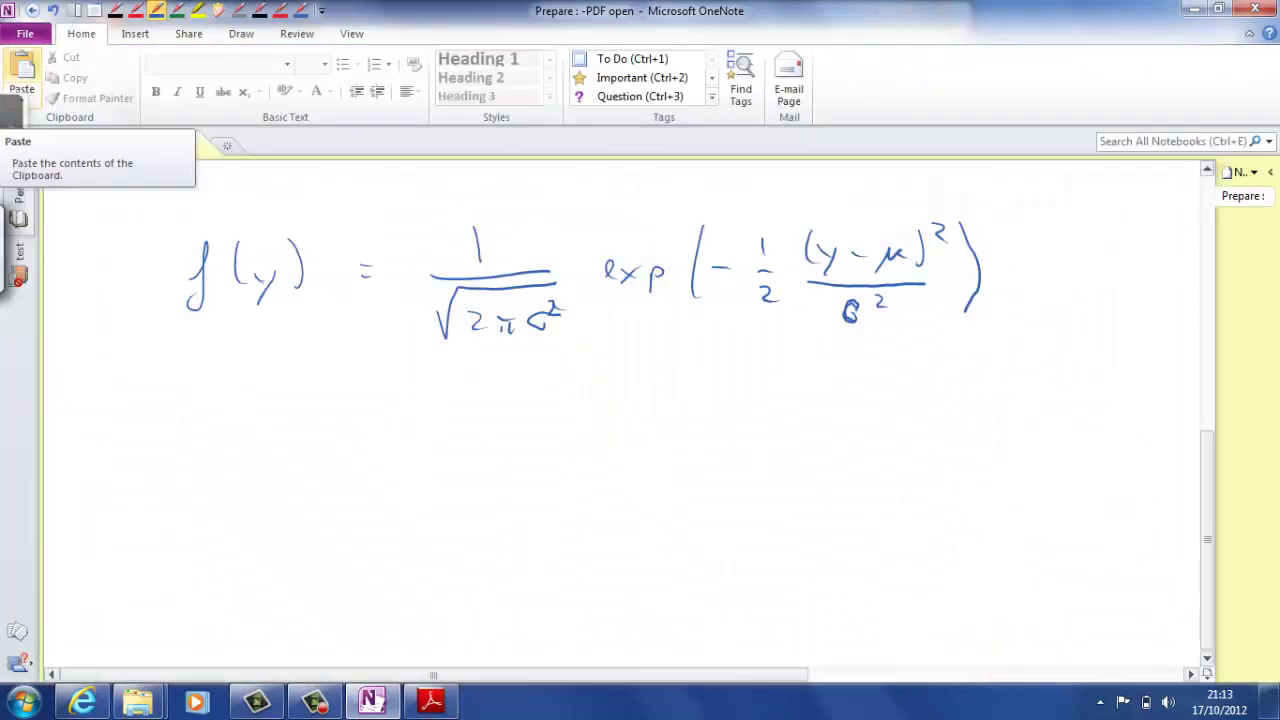
{"action": "left_click", "coordinate": [22, 70]}
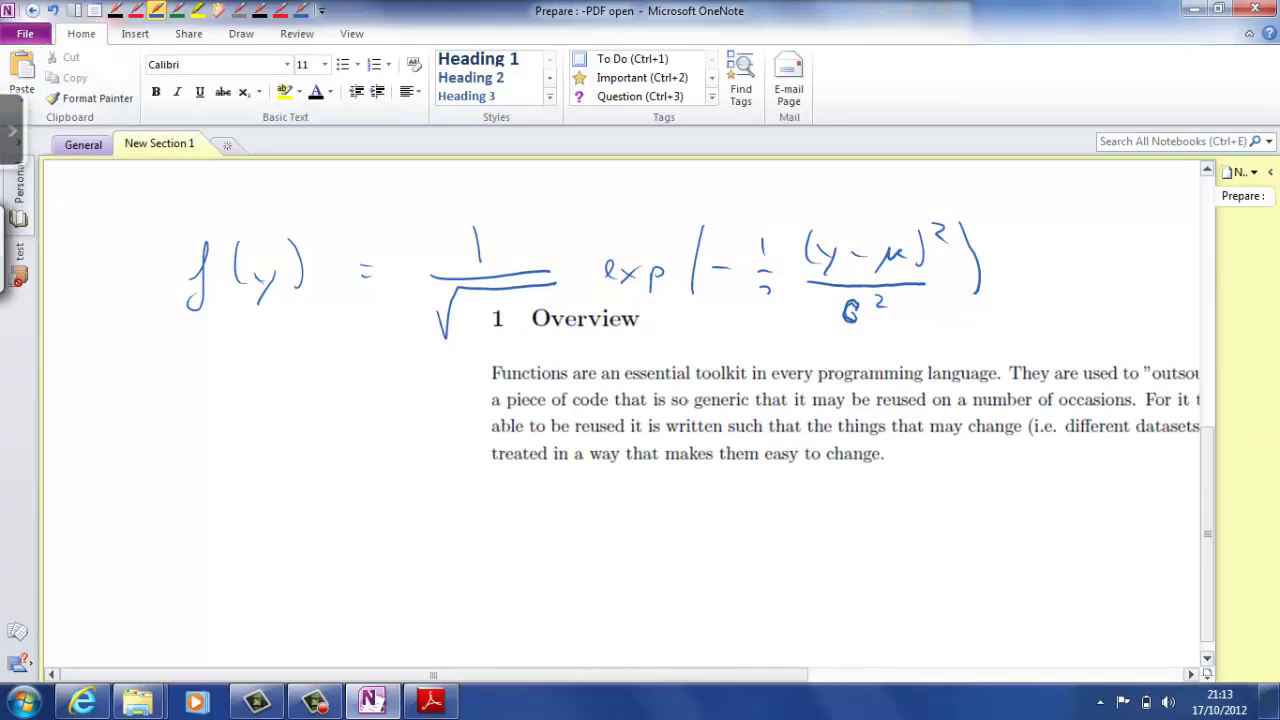
With Select & Type, move the snapshot left so it sits below the formula.
{"action": "left_click", "coordinate": [241, 33]}
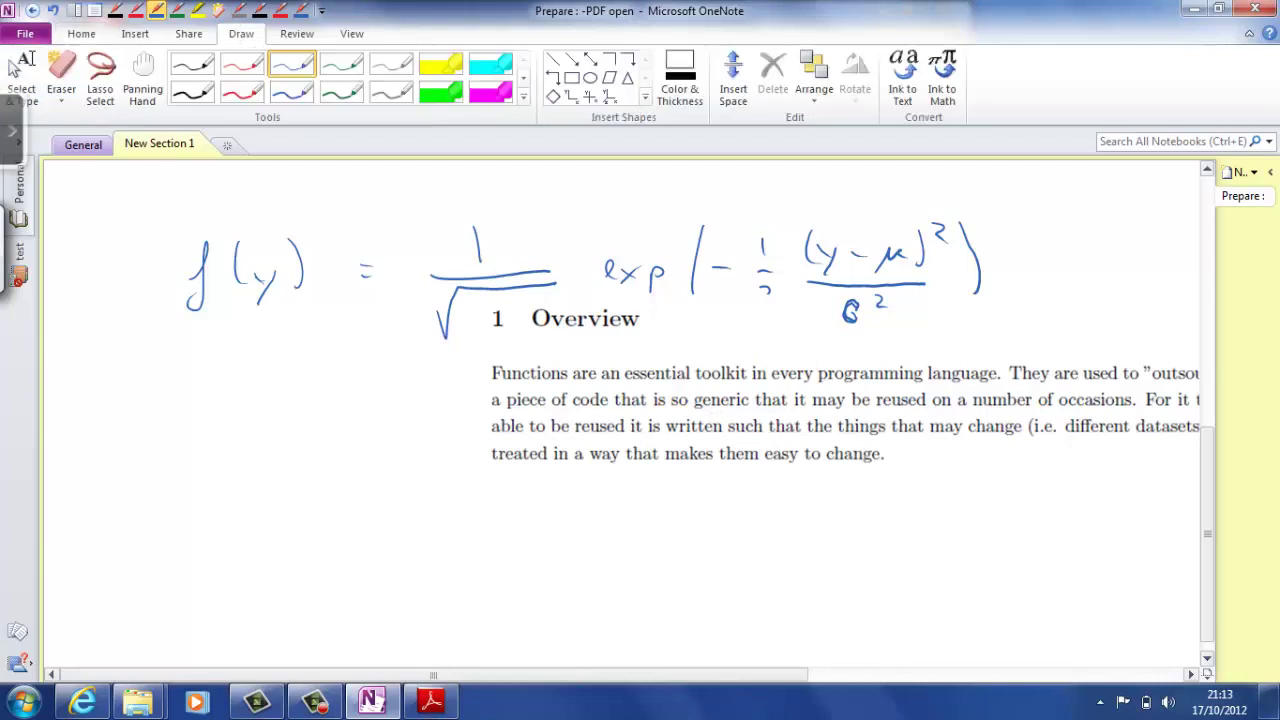
{"action": "left_click", "coordinate": [21, 78]}
{"action": "left_click", "coordinate": [467, 481]}
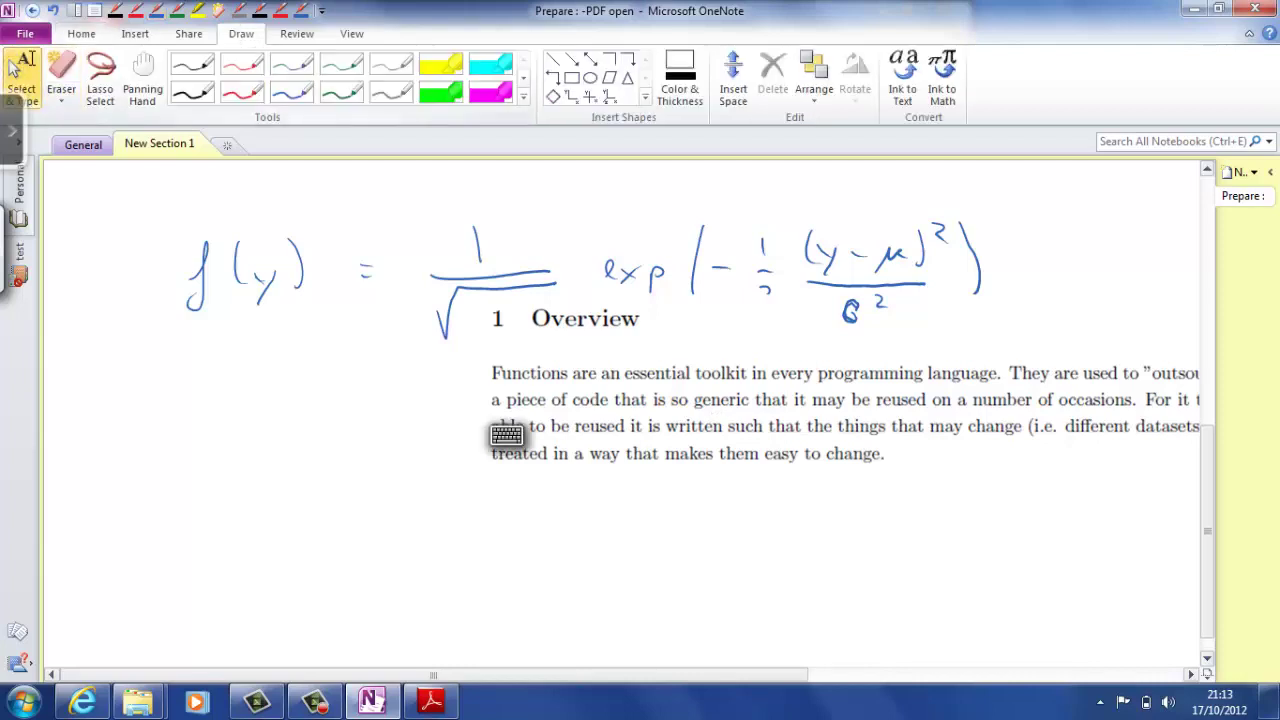
{"action": "left_click_drag", "start_coordinate": [694, 400], "coordinate": [480, 487]}
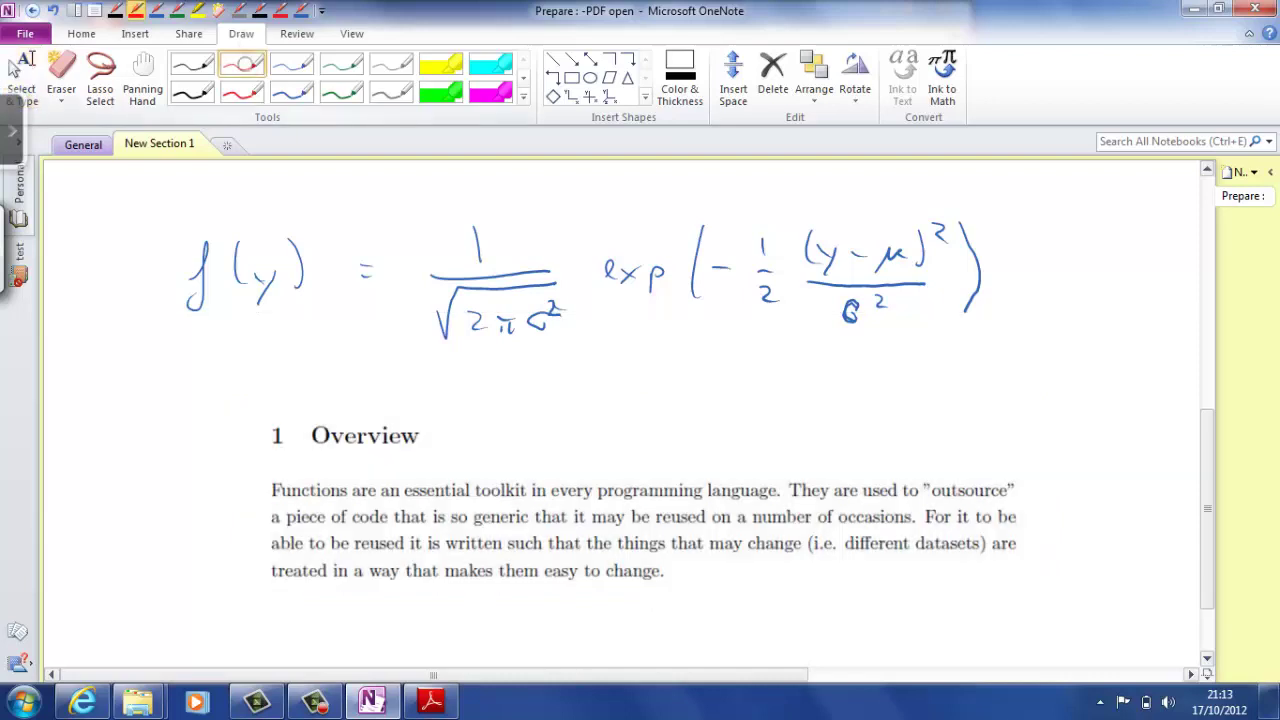
In red ink, underline 'change' and 'it to be' and circle 'toolkit in'.
{"action": "left_click", "coordinate": [242, 64]}
{"action": "left_click_drag", "start_coordinate": [748, 540], "coordinate": [811, 535]}
{"action": "left_click_drag", "start_coordinate": [956, 536], "coordinate": [1020, 533]}
{"action": "mouse_move", "coordinate": [524, 479]}
{"action": "left_mouse_down"}
{"action": "mouse_move", "coordinate": [488, 481]}
{"action": "mouse_move", "coordinate": [506, 478]}
{"action": "left_mouse_up"}
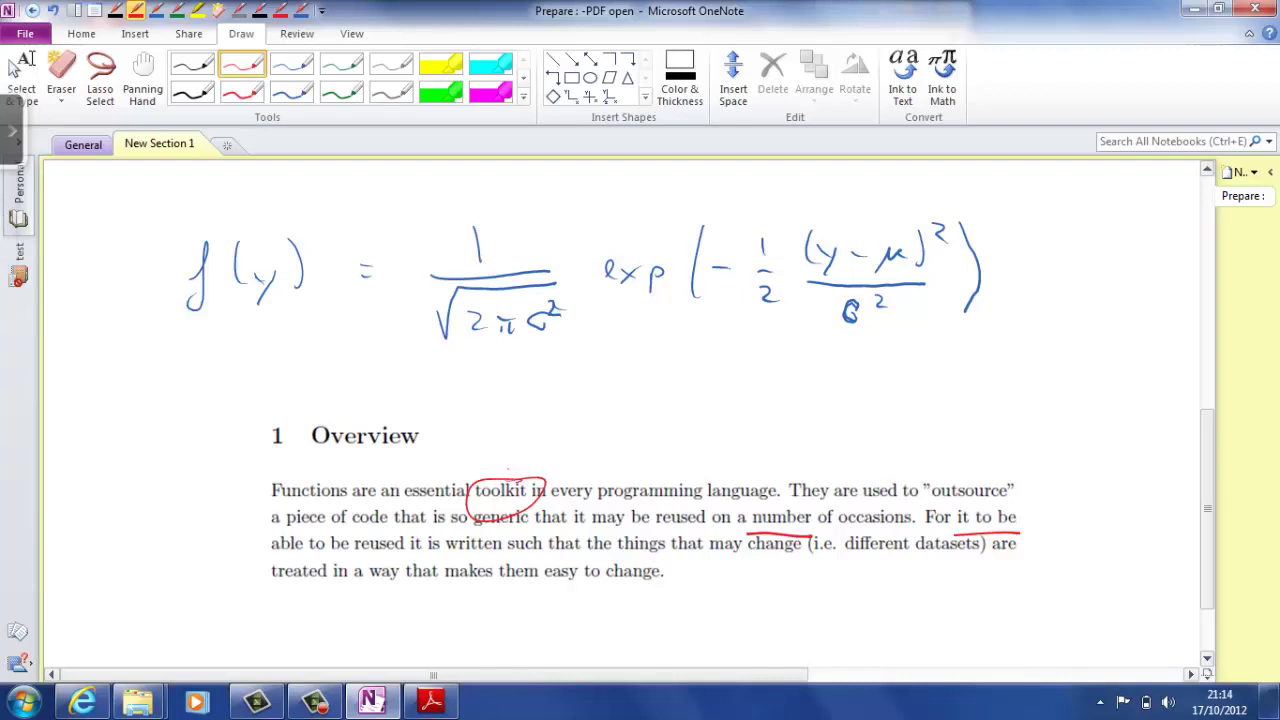
{"action": "scroll", "coordinate": [620, 410], "scroll_direction": "down", "scroll_amount": 3}
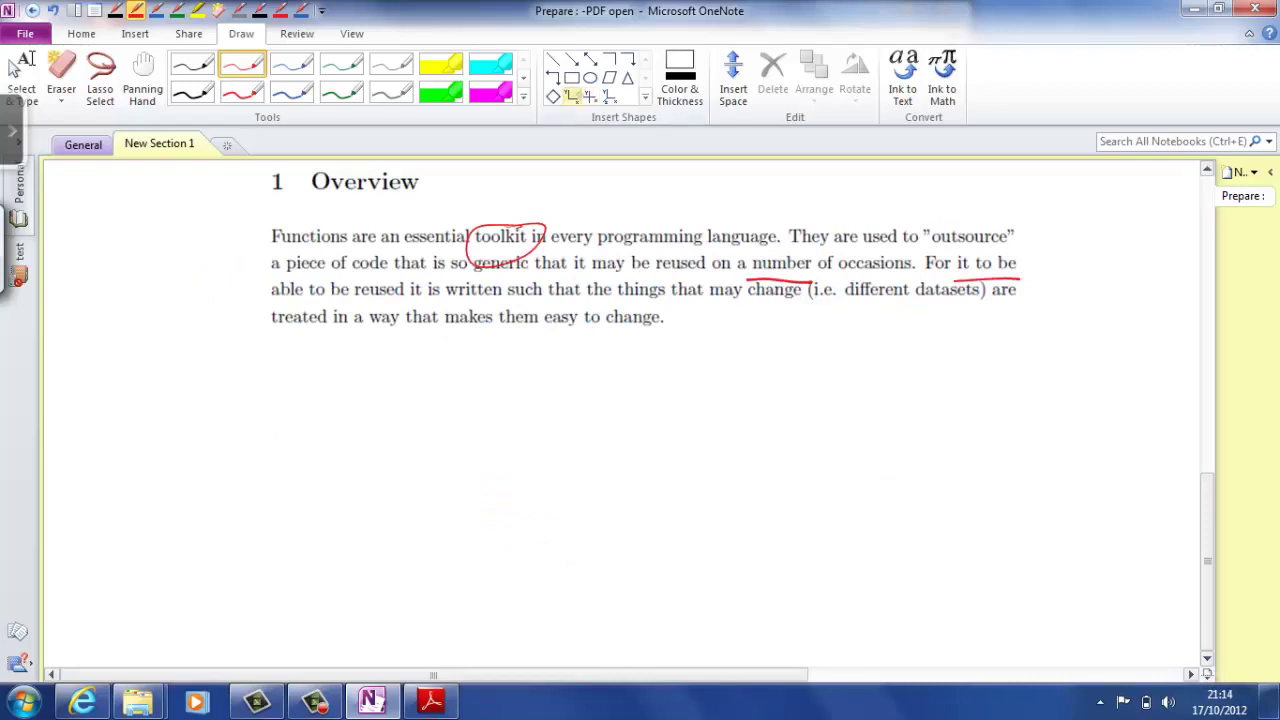
Draw large coordinate axes below the text, then label them and sketch a rising curve in blue.
{"action": "left_click", "coordinate": [590, 96]}
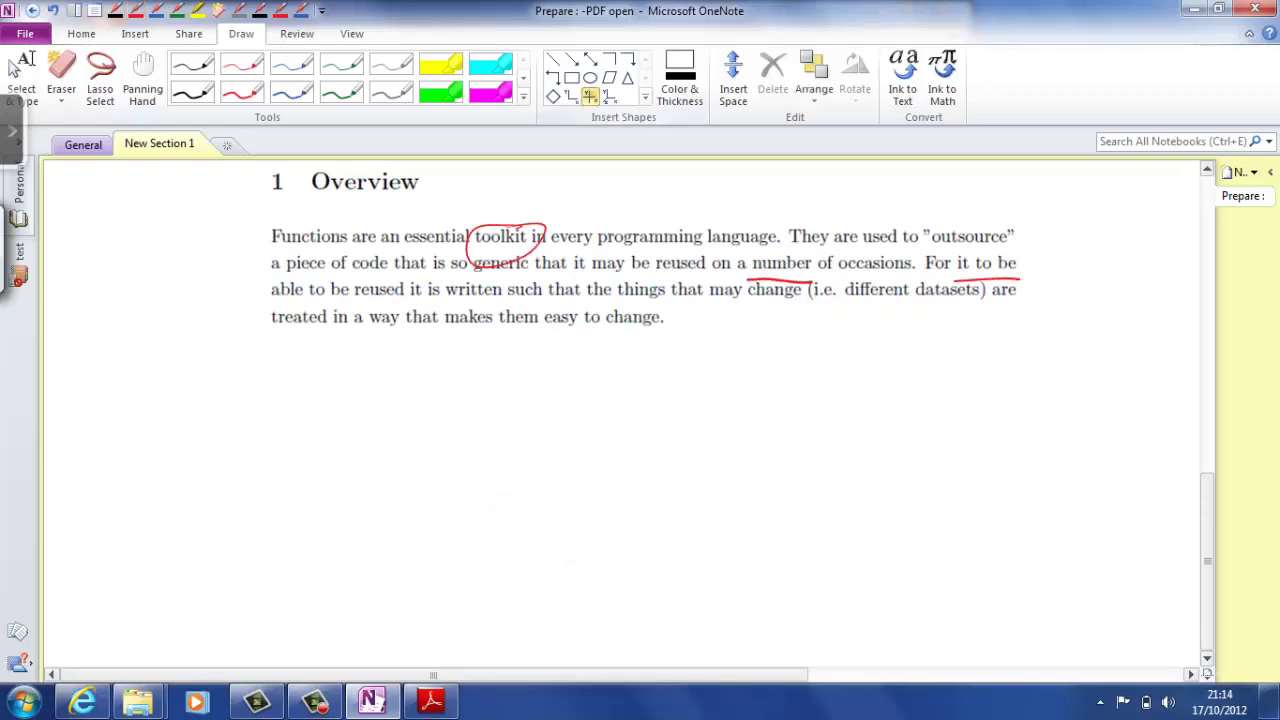
{"action": "left_click_drag", "start_coordinate": [314, 393], "coordinate": [521, 572]}
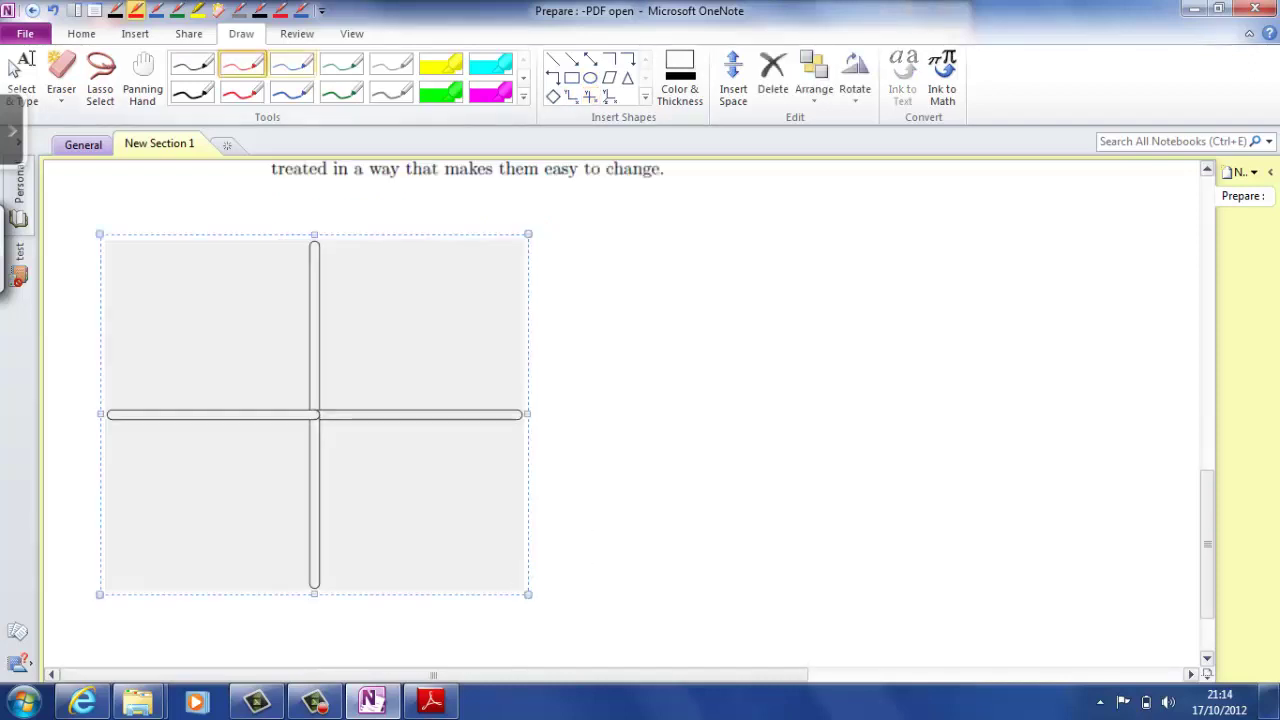
{"action": "left_click", "coordinate": [291, 64]}
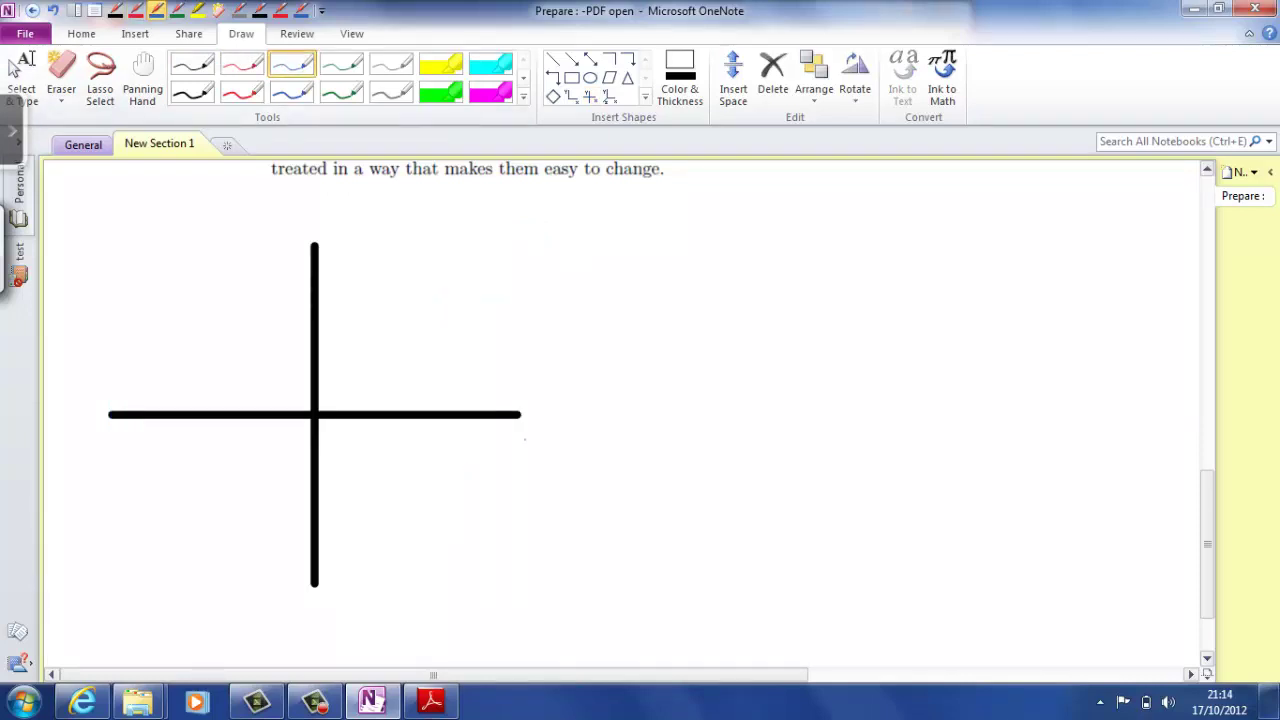
{"action": "mouse_move", "coordinate": [522, 440]}
{"action": "left_mouse_down"}
{"action": "mouse_move", "coordinate": [520, 464]}
{"action": "mouse_move", "coordinate": [587, 469]}
{"action": "left_mouse_up"}
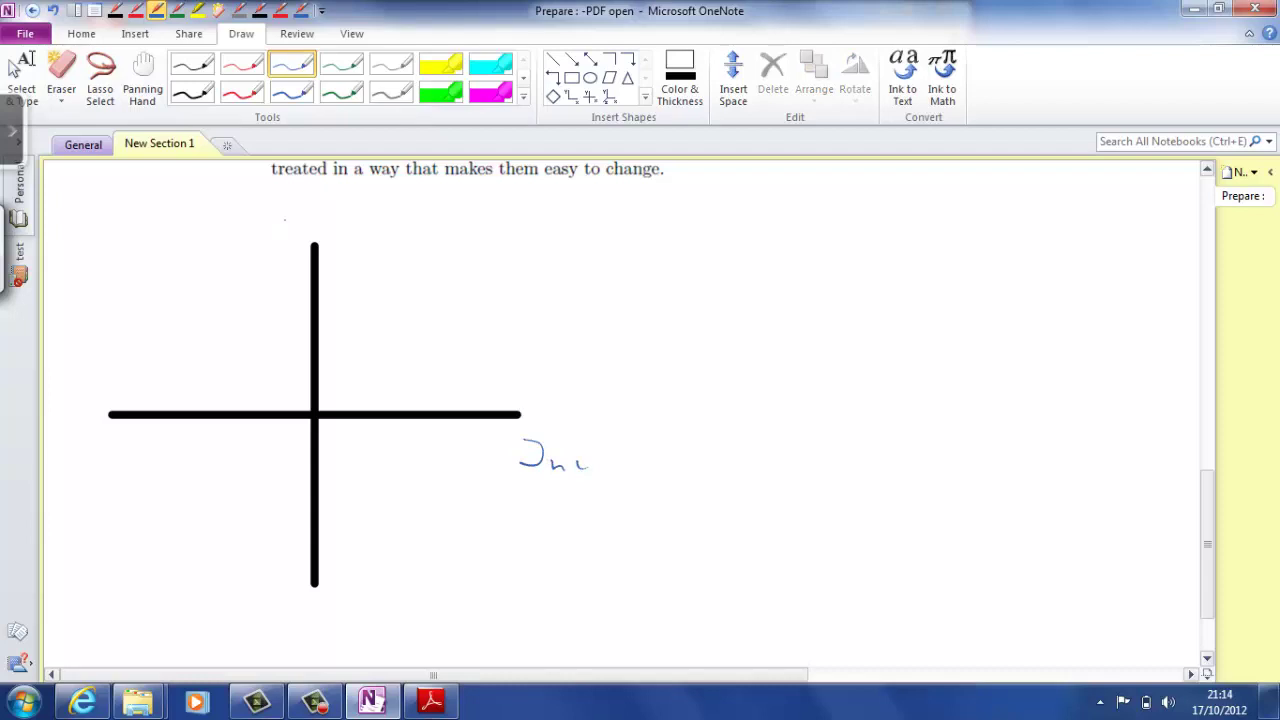
{"action": "mouse_move", "coordinate": [286, 212]}
{"action": "left_mouse_down"}
{"action": "mouse_move", "coordinate": [287, 238]}
{"action": "mouse_move", "coordinate": [335, 225]}
{"action": "left_mouse_up"}
{"action": "mouse_move", "coordinate": [320, 377]}
{"action": "left_mouse_down"}
{"action": "mouse_move", "coordinate": [457, 297]}
{"action": "mouse_move", "coordinate": [547, 284]}
{"action": "left_mouse_up"}
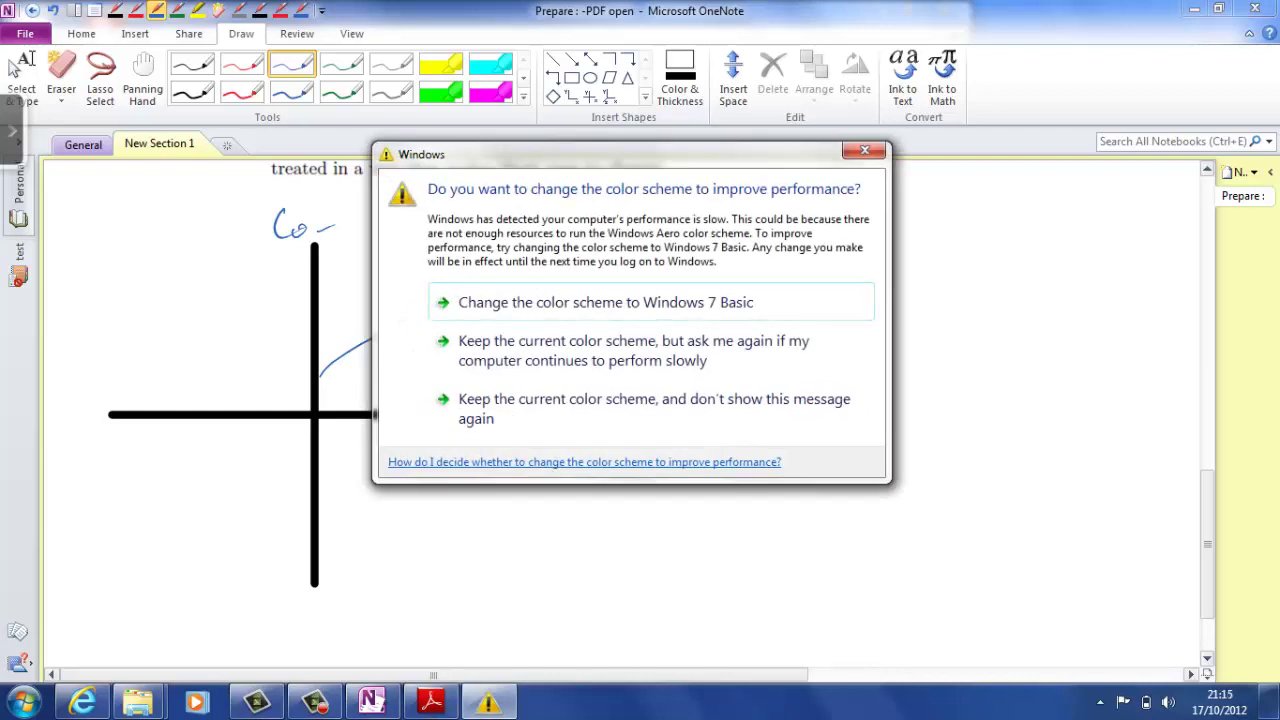
Dismiss the colour-scheme warning and bring up the Camtasia recorder to stop recording.
{"action": "left_click", "coordinate": [865, 150]}
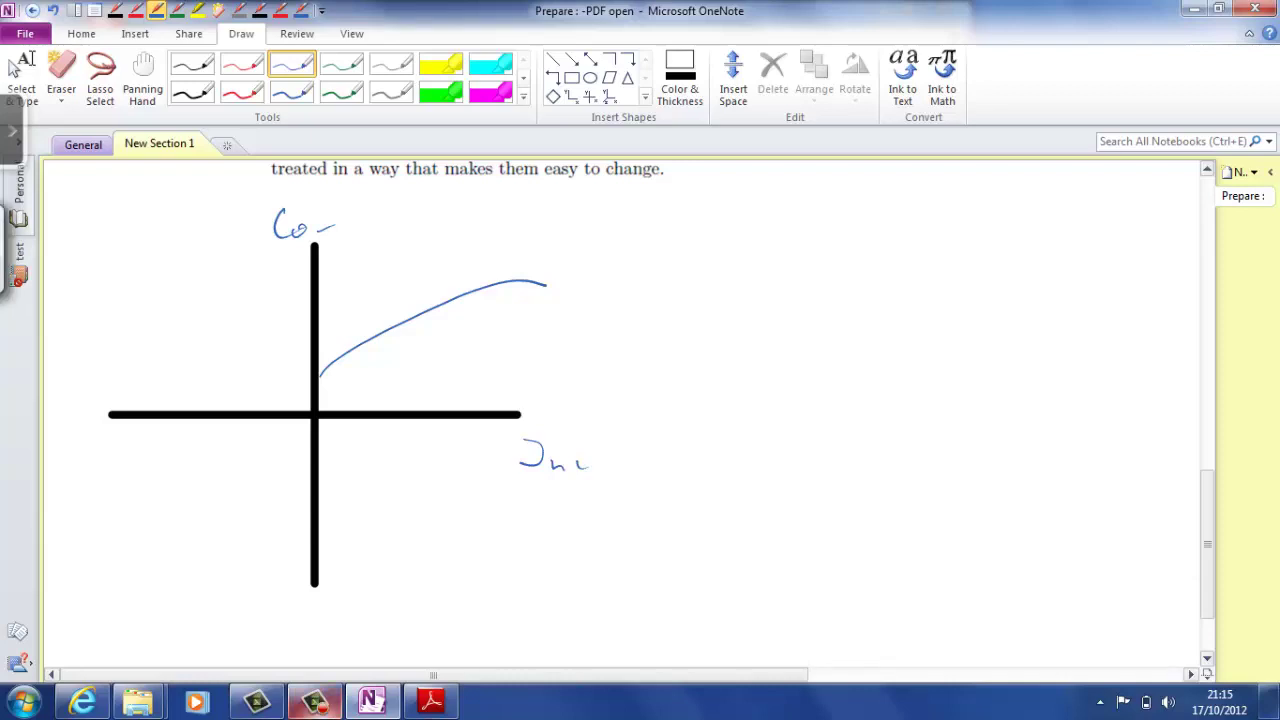
{"action": "left_click", "coordinate": [315, 700]}
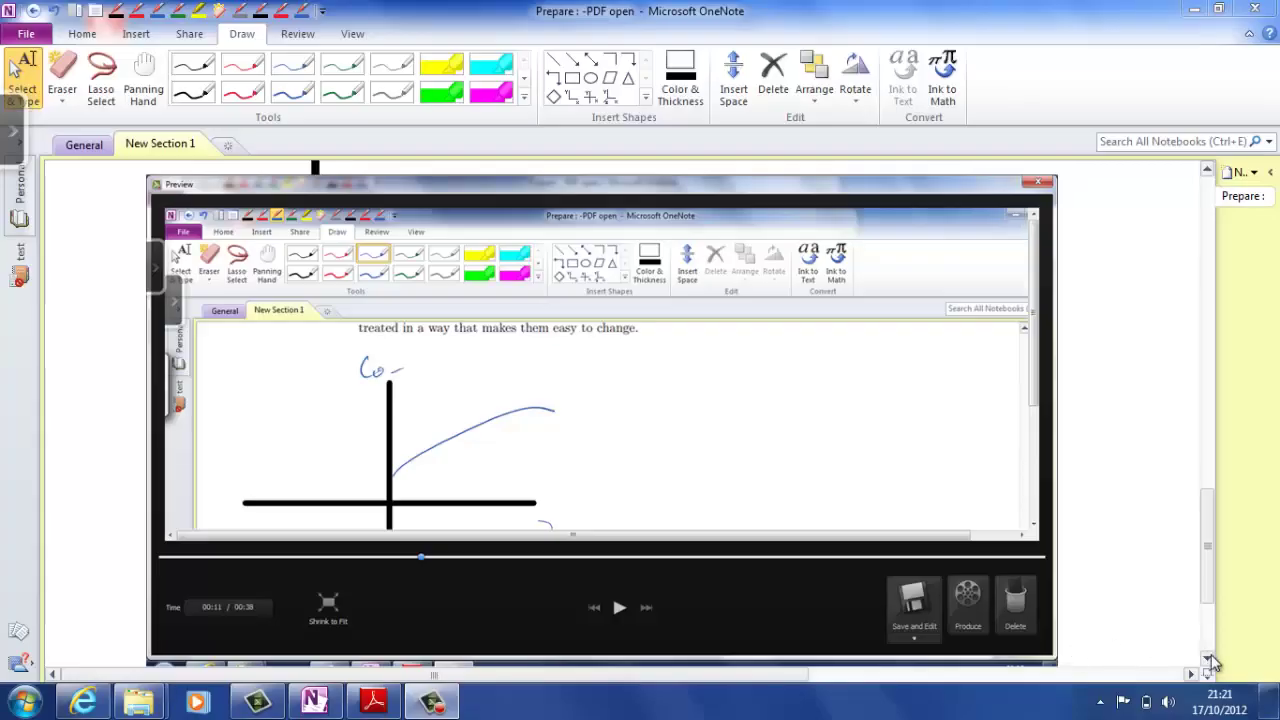
{"action": "left_click", "coordinate": [1208, 659]}
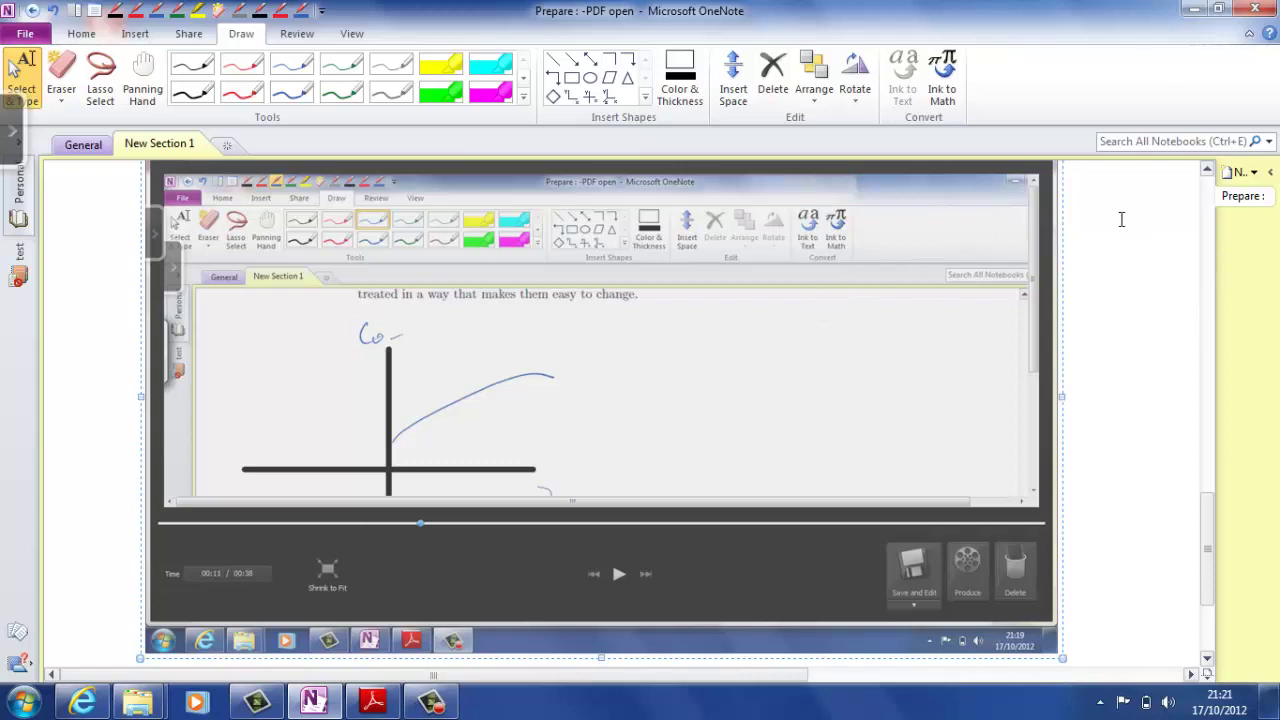
{"action": "left_click", "coordinate": [1122, 220]}
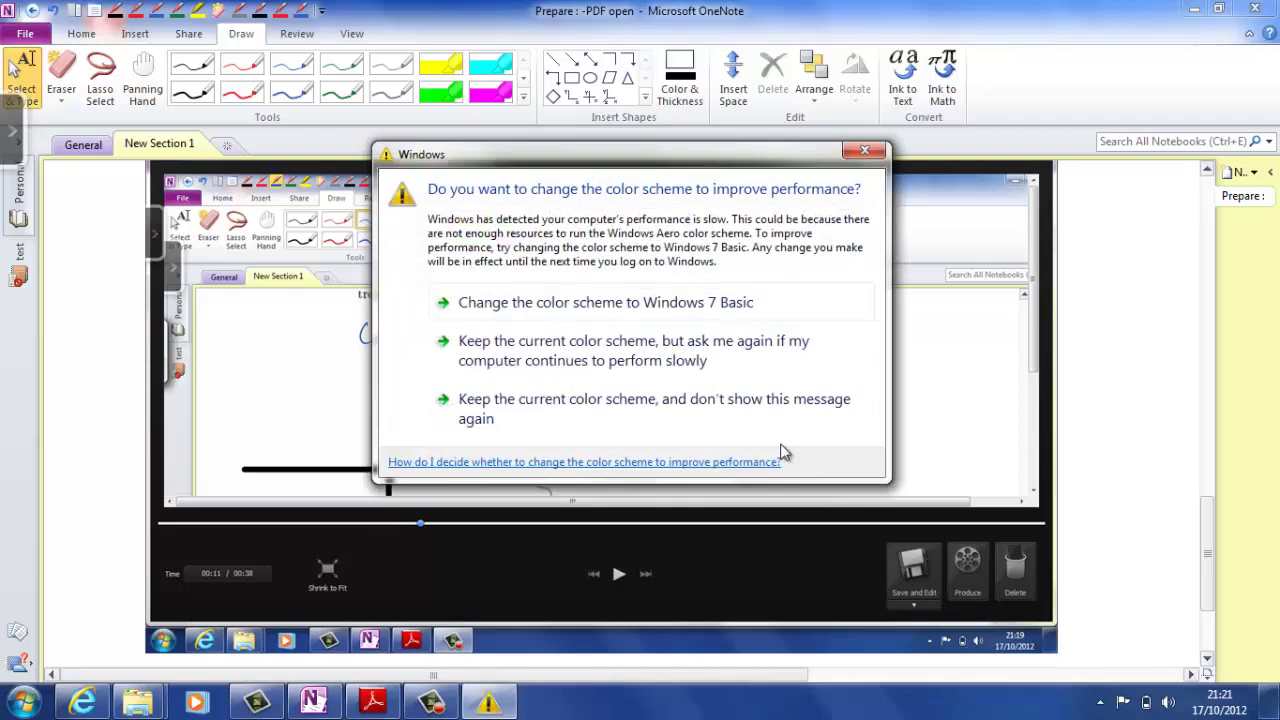
{"action": "left_click", "coordinate": [860, 156]}
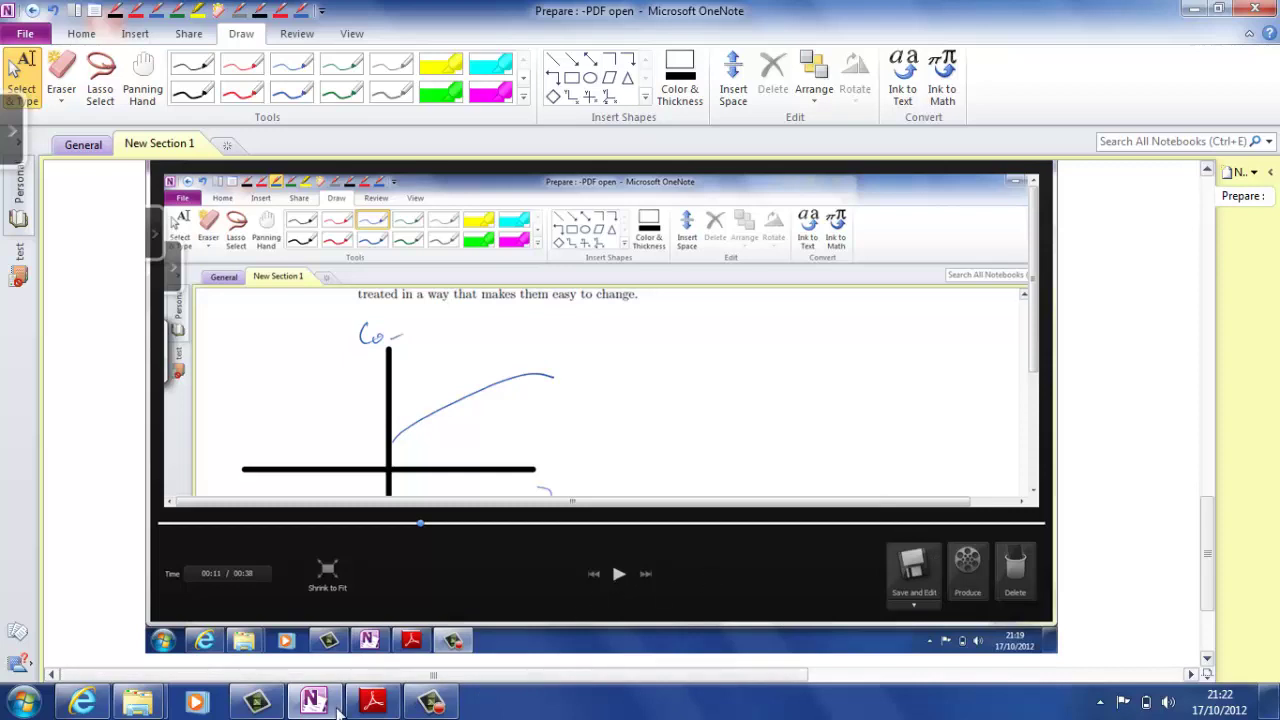
{"action": "mouse_move", "coordinate": [243, 706]}
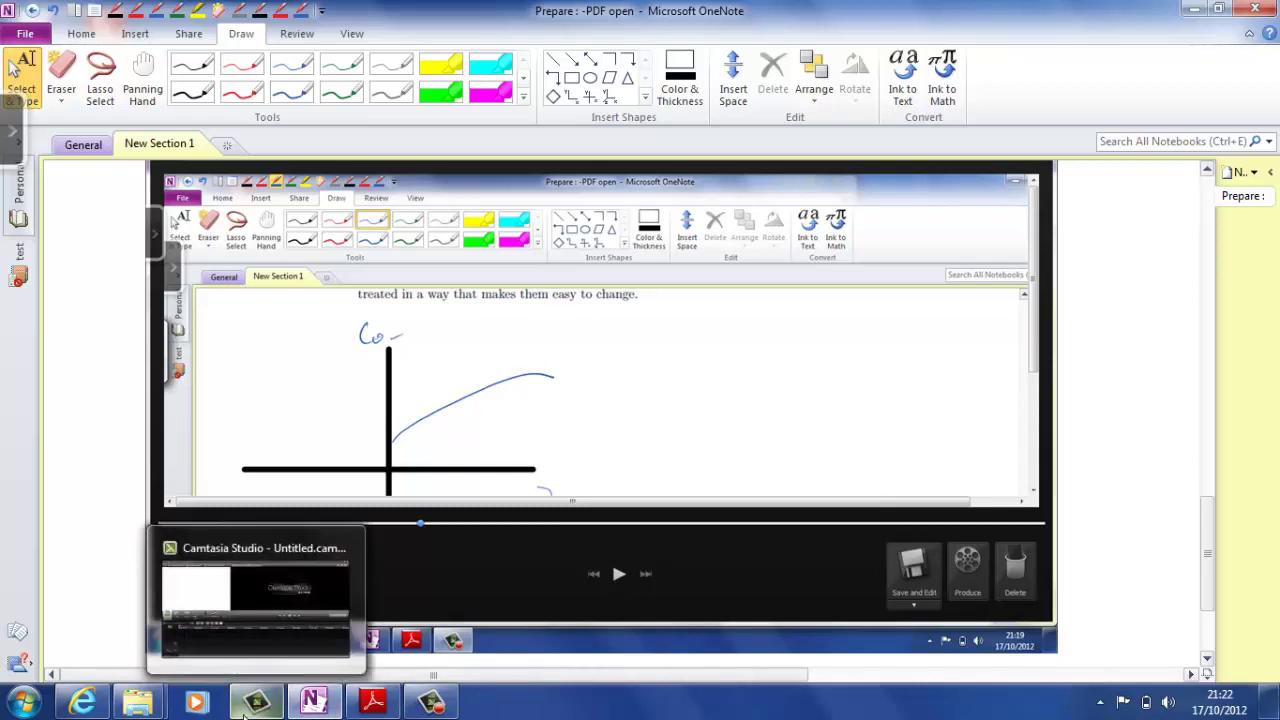
Import ralfdemo.camrec from Desktop > OnlineClips > ralfdemo into Camtasia's clip bin.
{"action": "left_click", "coordinate": [243, 706]}
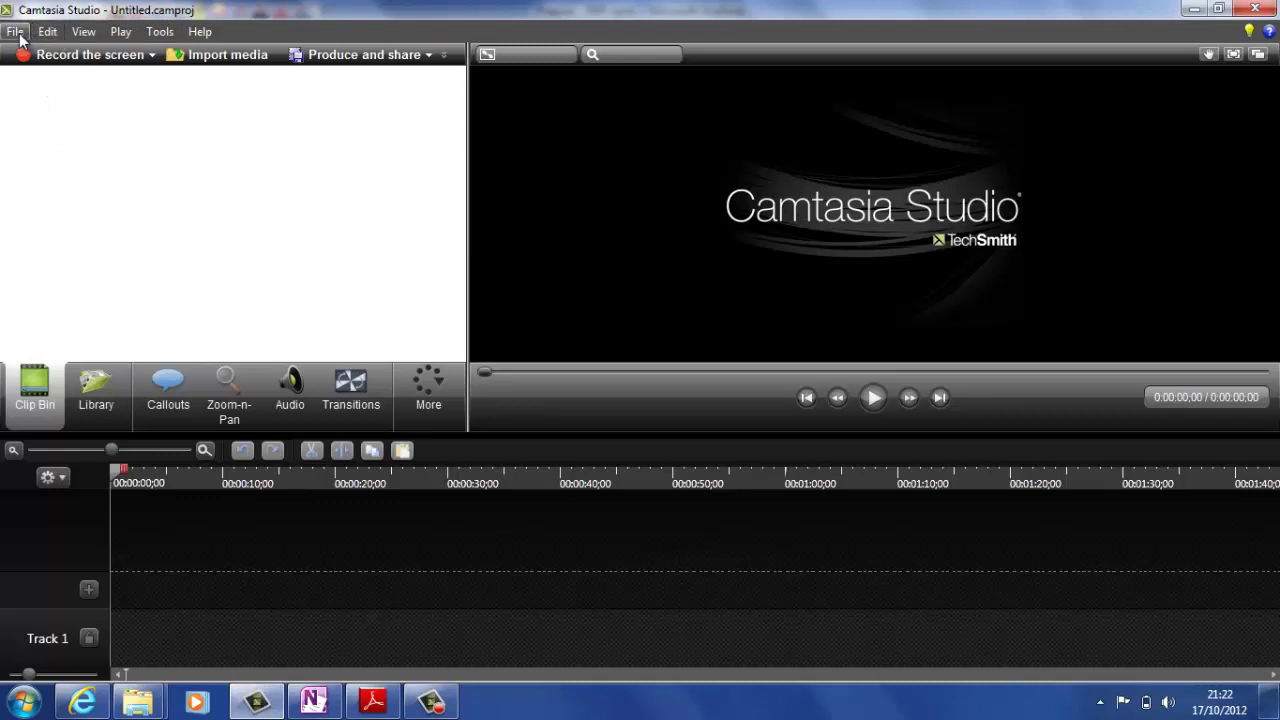
{"action": "left_click", "coordinate": [229, 60]}
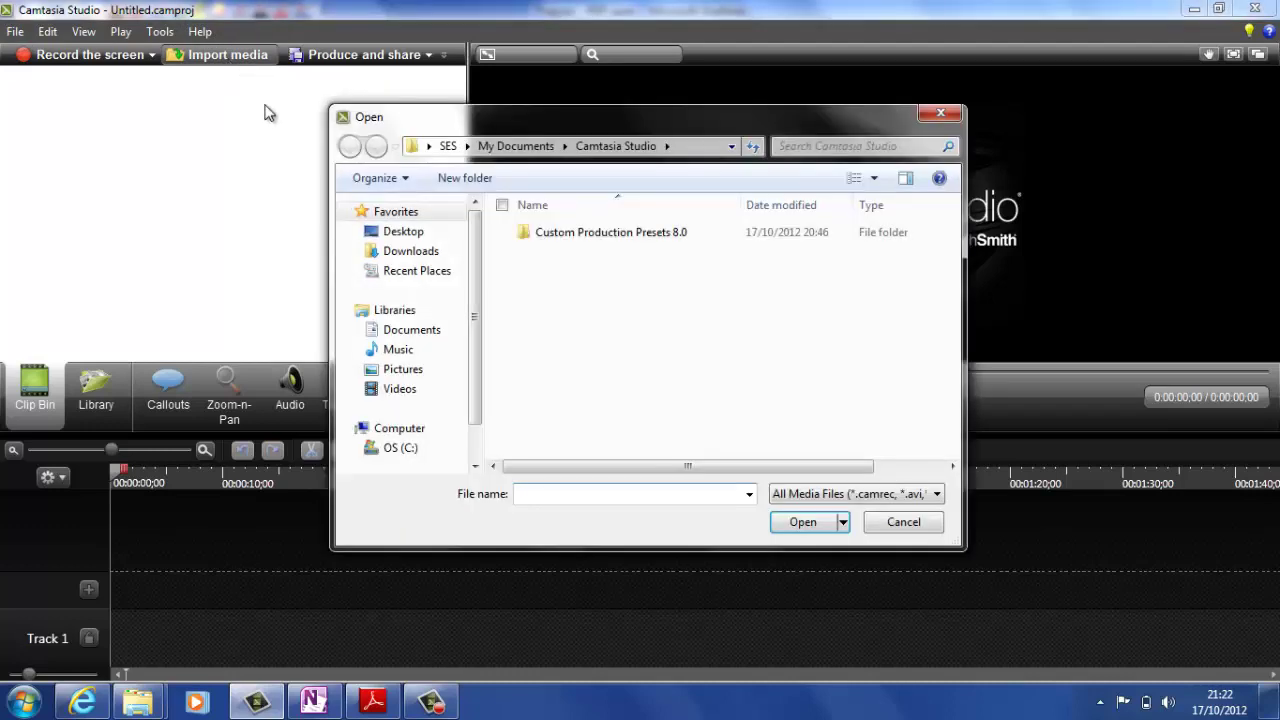
{"action": "left_click", "coordinate": [405, 236]}
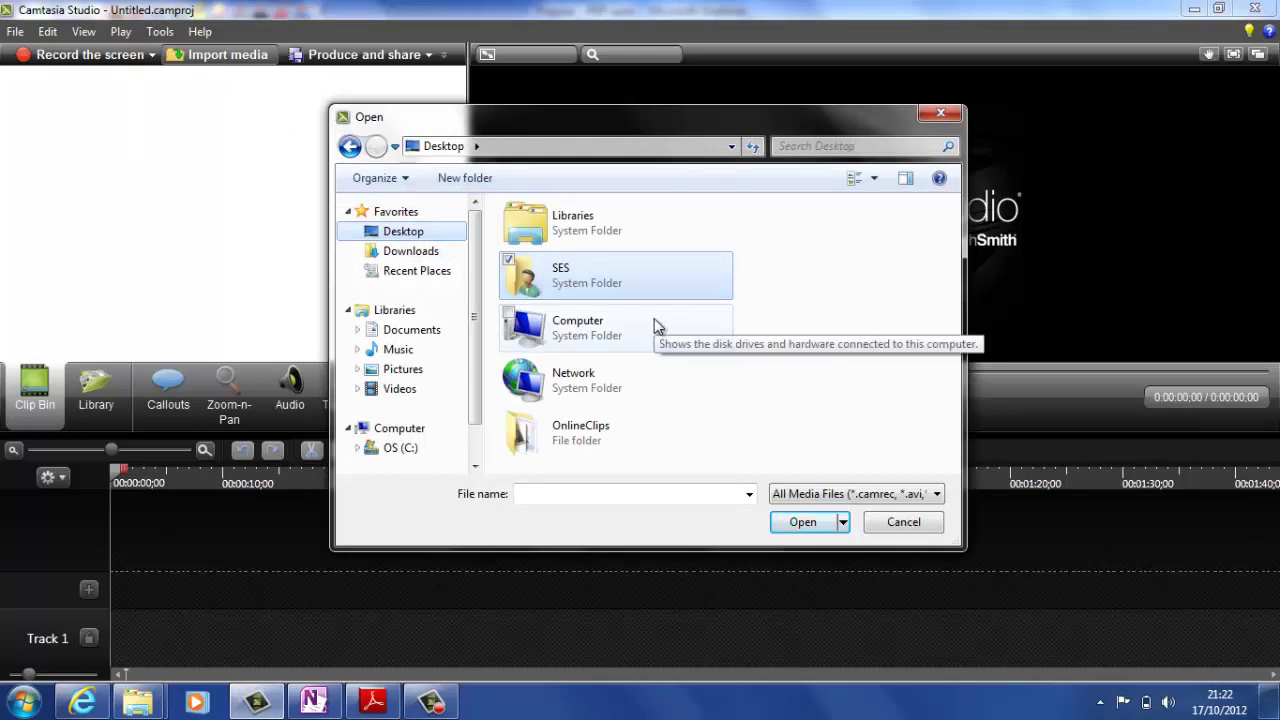
{"action": "double_click", "coordinate": [572, 434]}
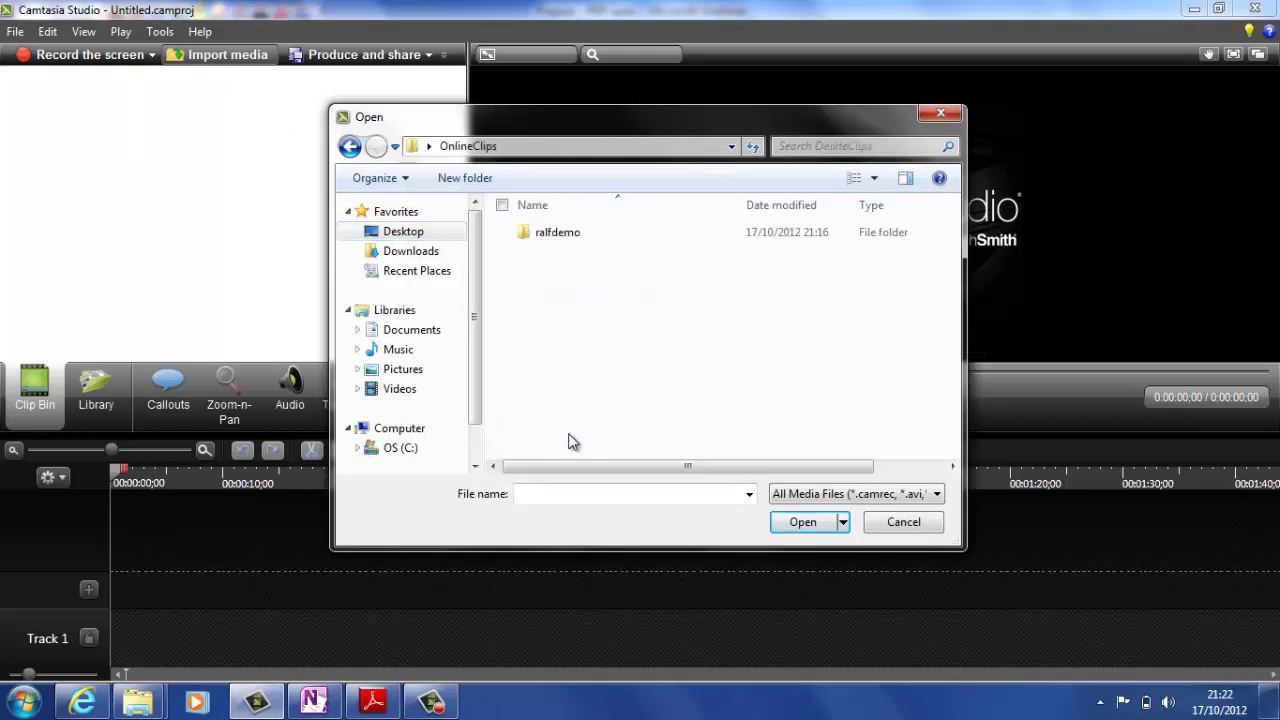
{"action": "double_click", "coordinate": [533, 234]}
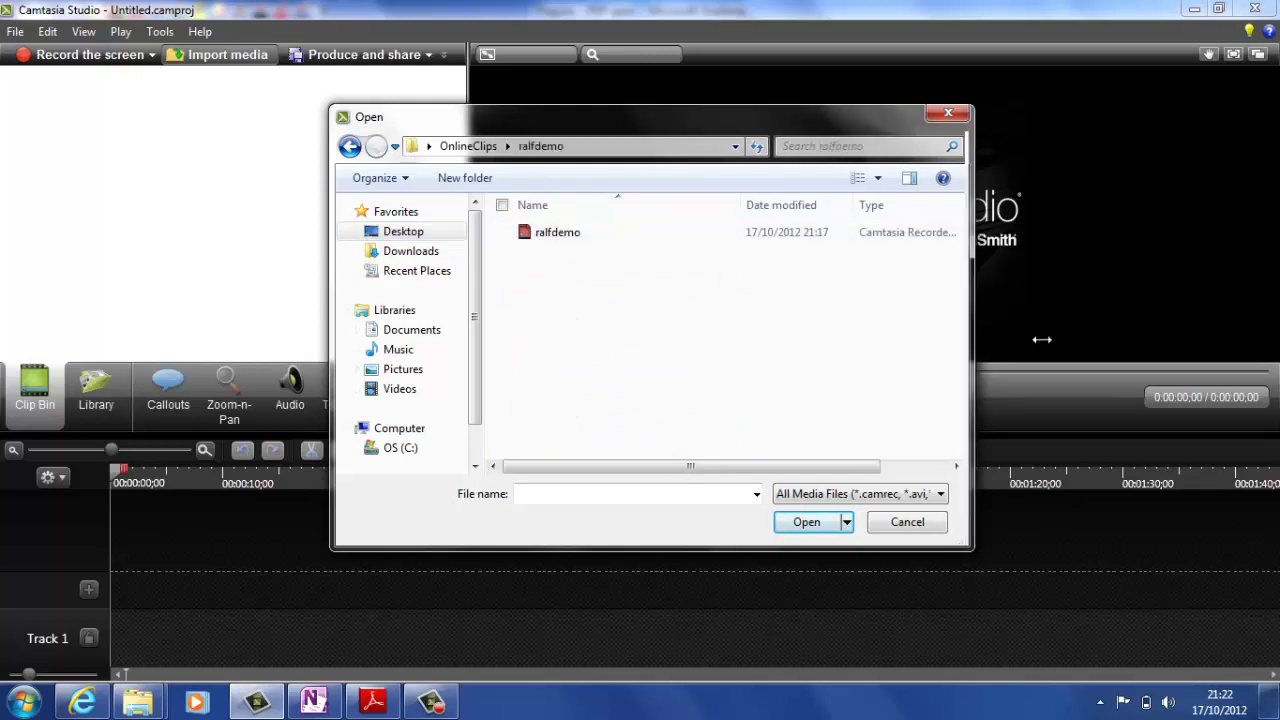
{"action": "left_click_drag", "start_coordinate": [1064, 337], "coordinate": [1102, 337]}
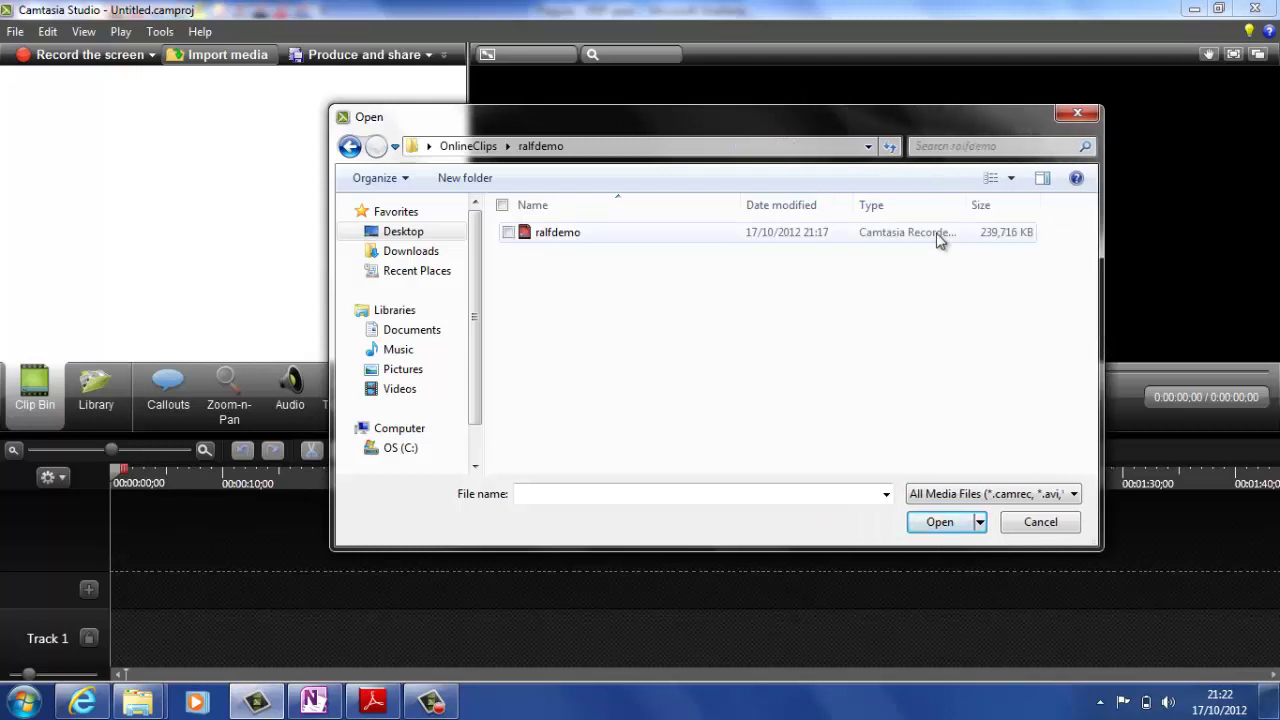
{"action": "left_click_drag", "start_coordinate": [967, 204], "coordinate": [1035, 204]}
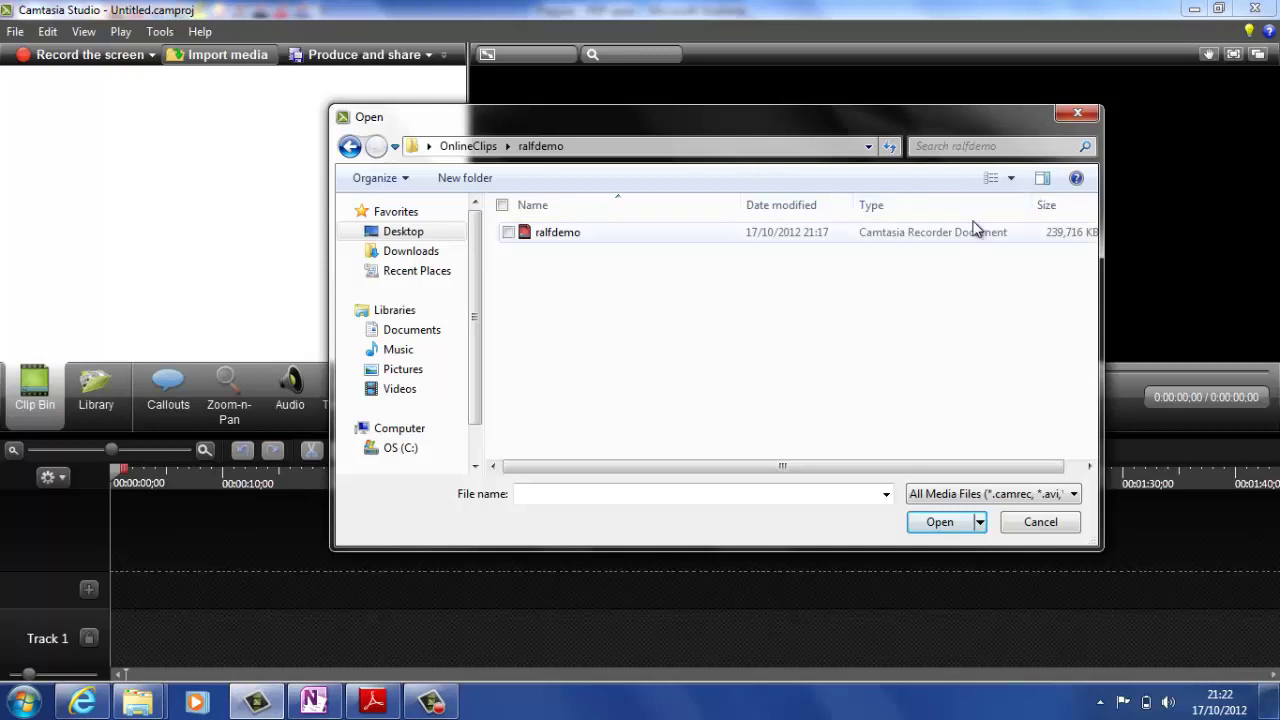
{"action": "double_click", "coordinate": [556, 240]}
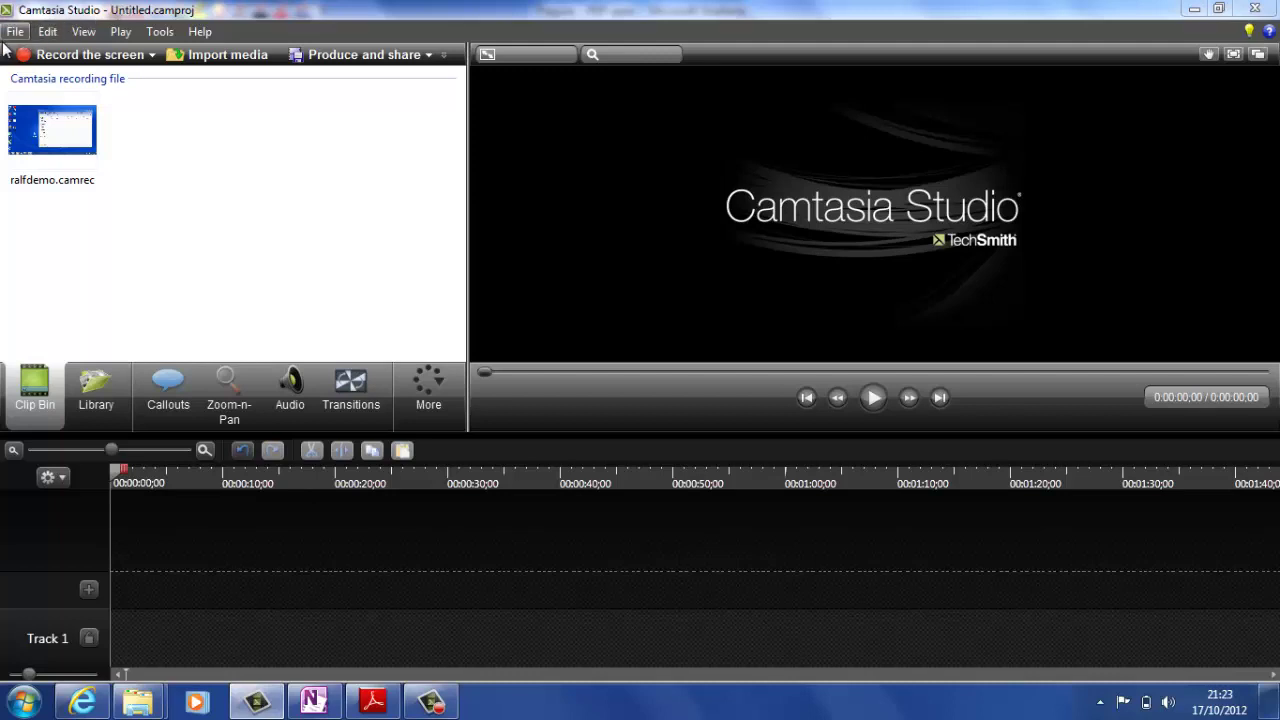
Save the project as 'ralfdemo' in Desktop > OnlineClips > ralfdemo.
{"action": "left_click", "coordinate": [15, 33]}
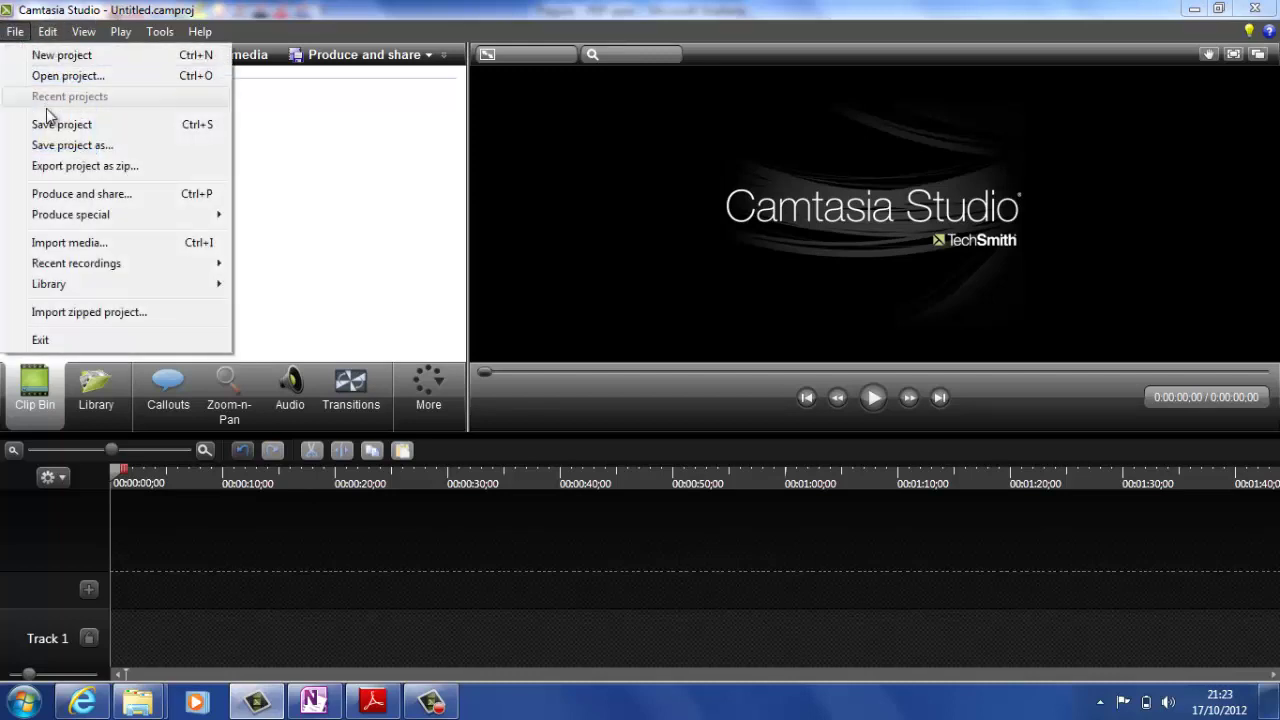
{"action": "left_click", "coordinate": [66, 146]}
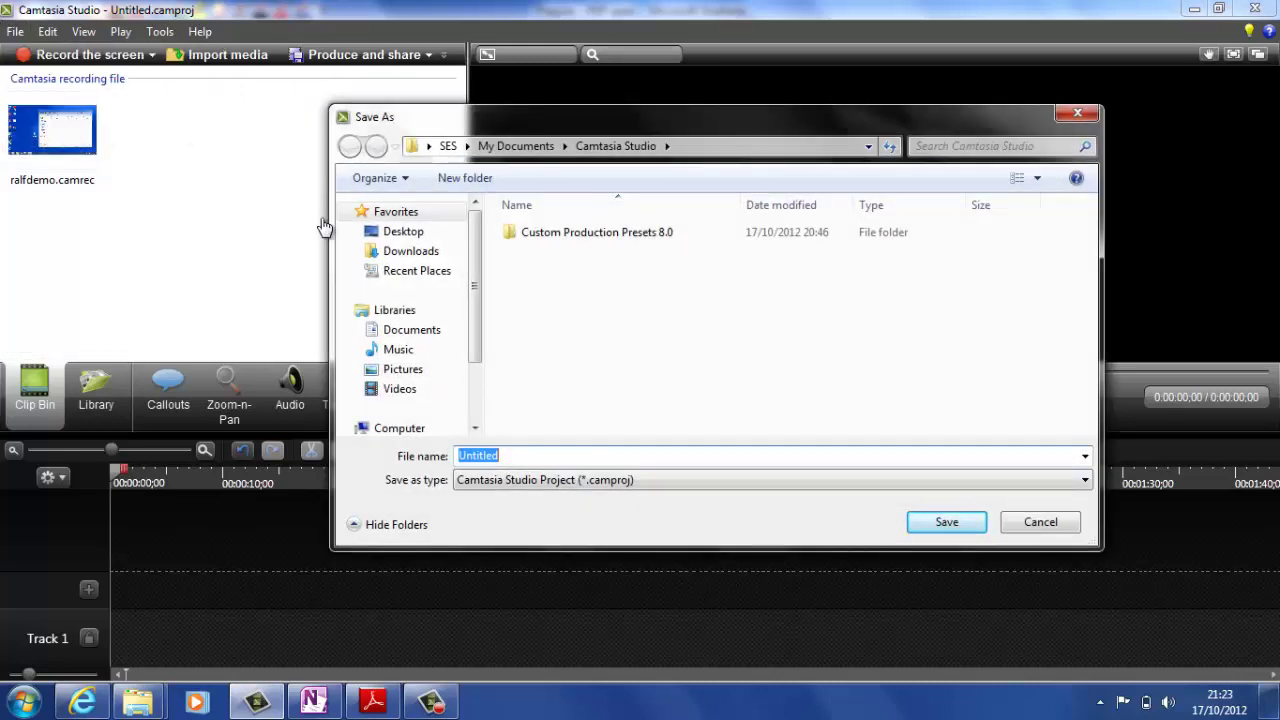
{"action": "left_click", "coordinate": [404, 231]}
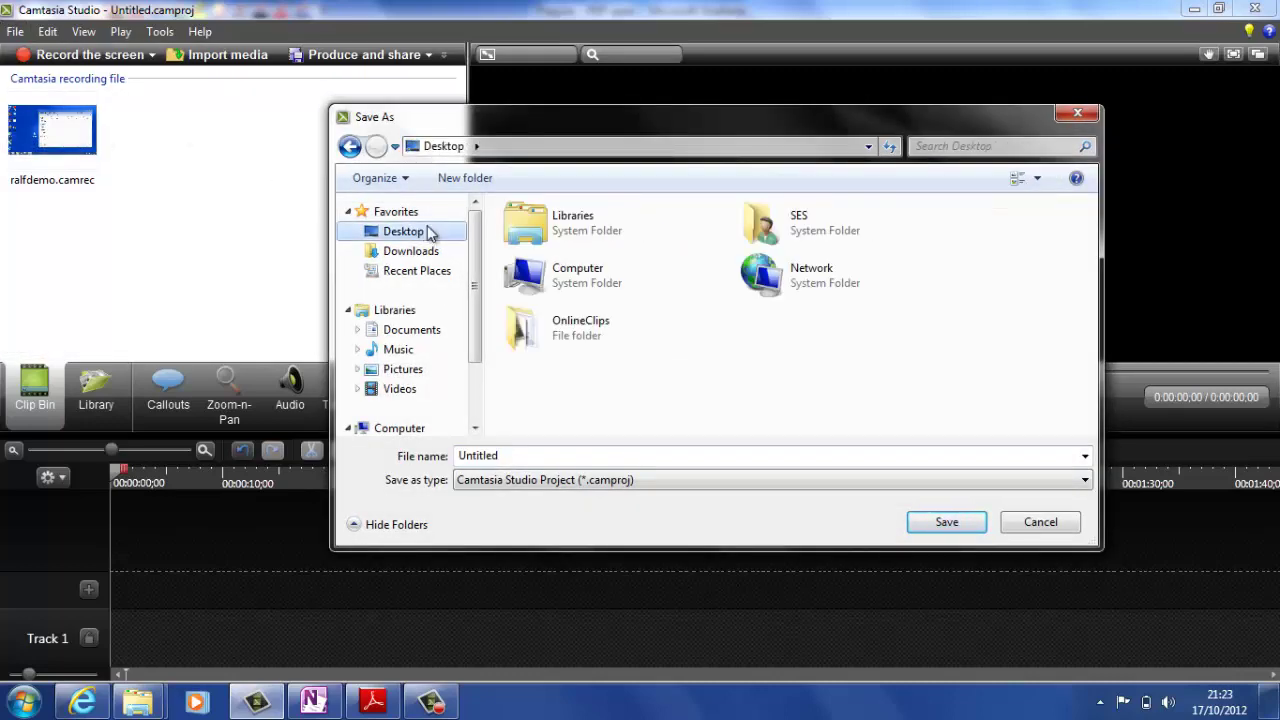
{"action": "double_click", "coordinate": [577, 348]}
{"action": "double_click", "coordinate": [540, 231]}
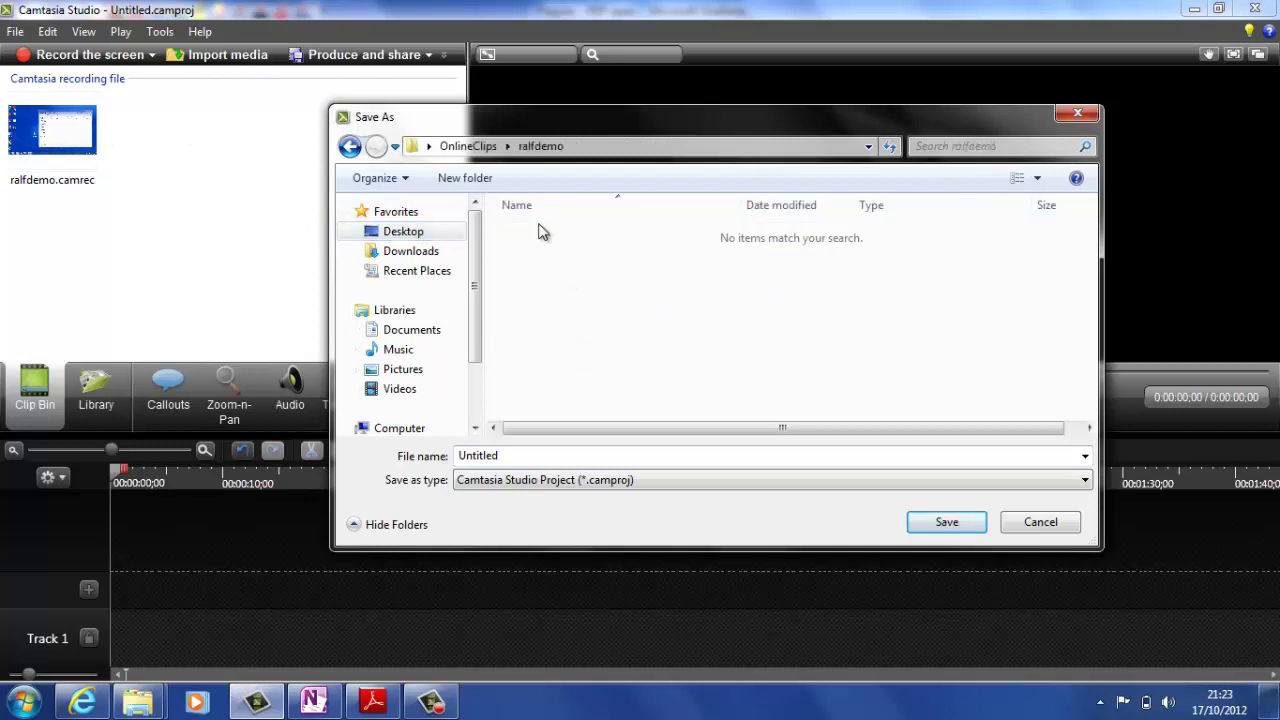
{"action": "double_click", "coordinate": [491, 460]}
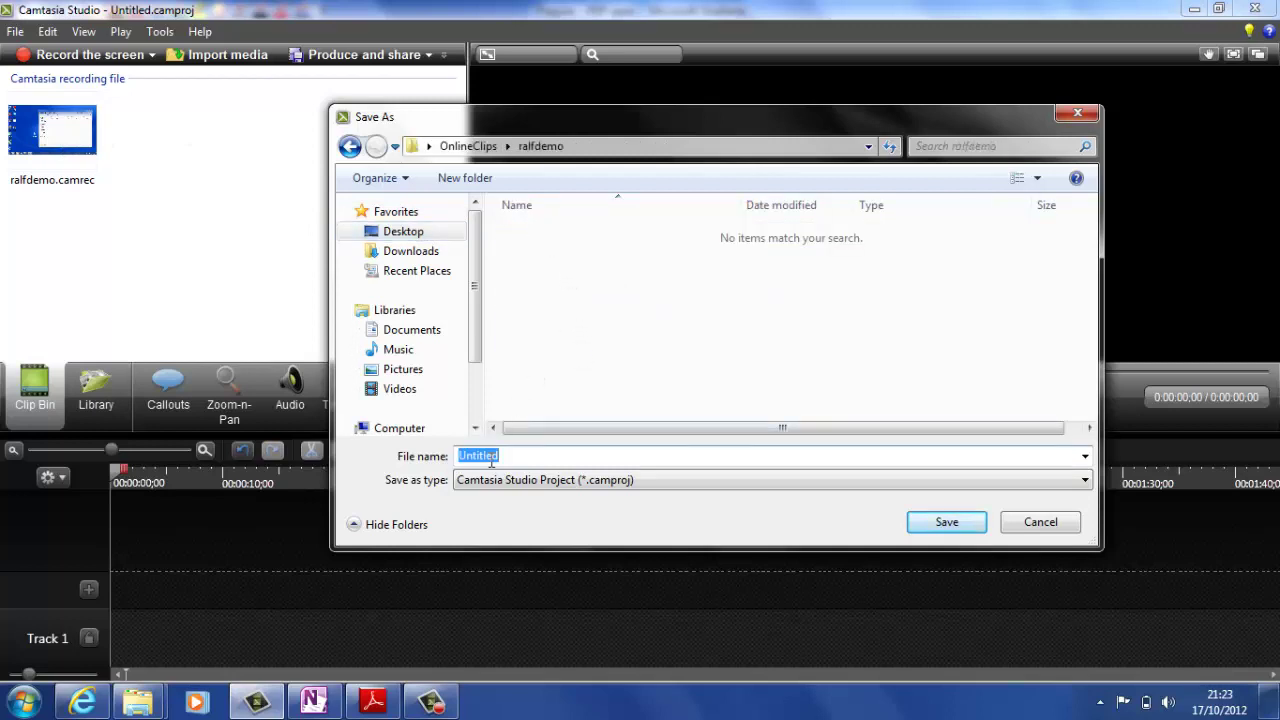
{"action": "type", "text": "ralfdemo"}
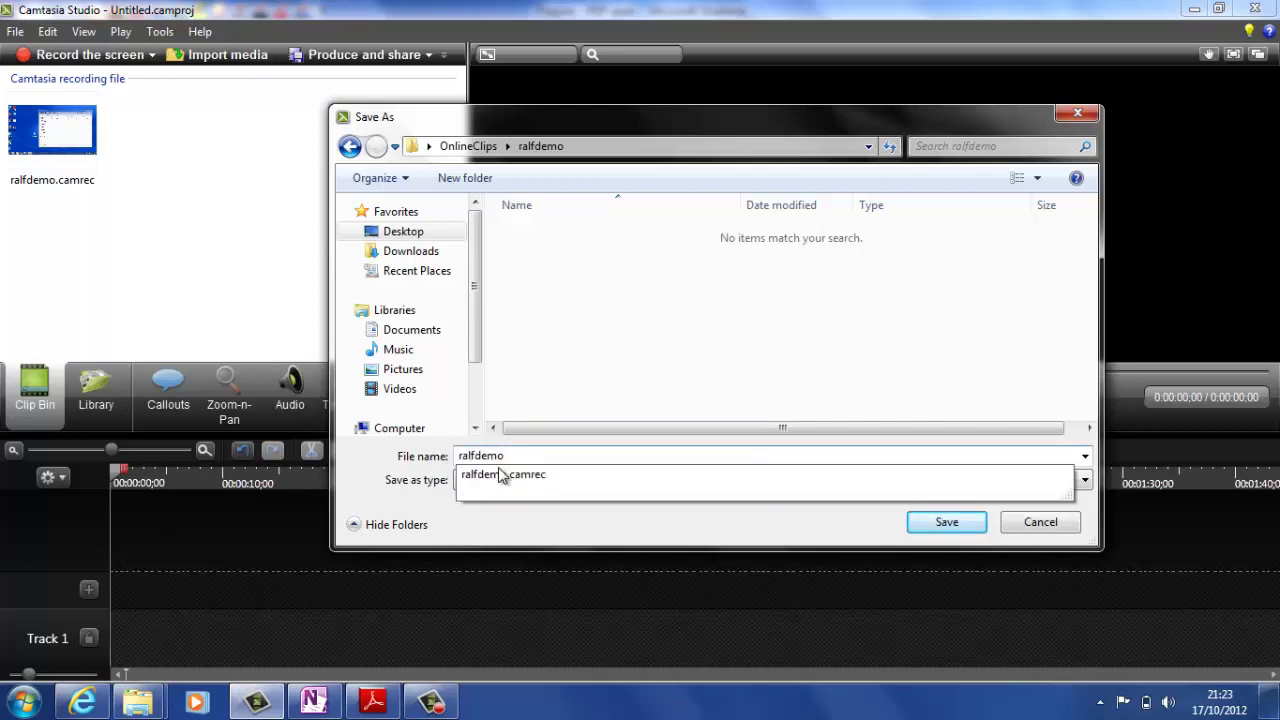
{"action": "left_click", "coordinate": [977, 522]}
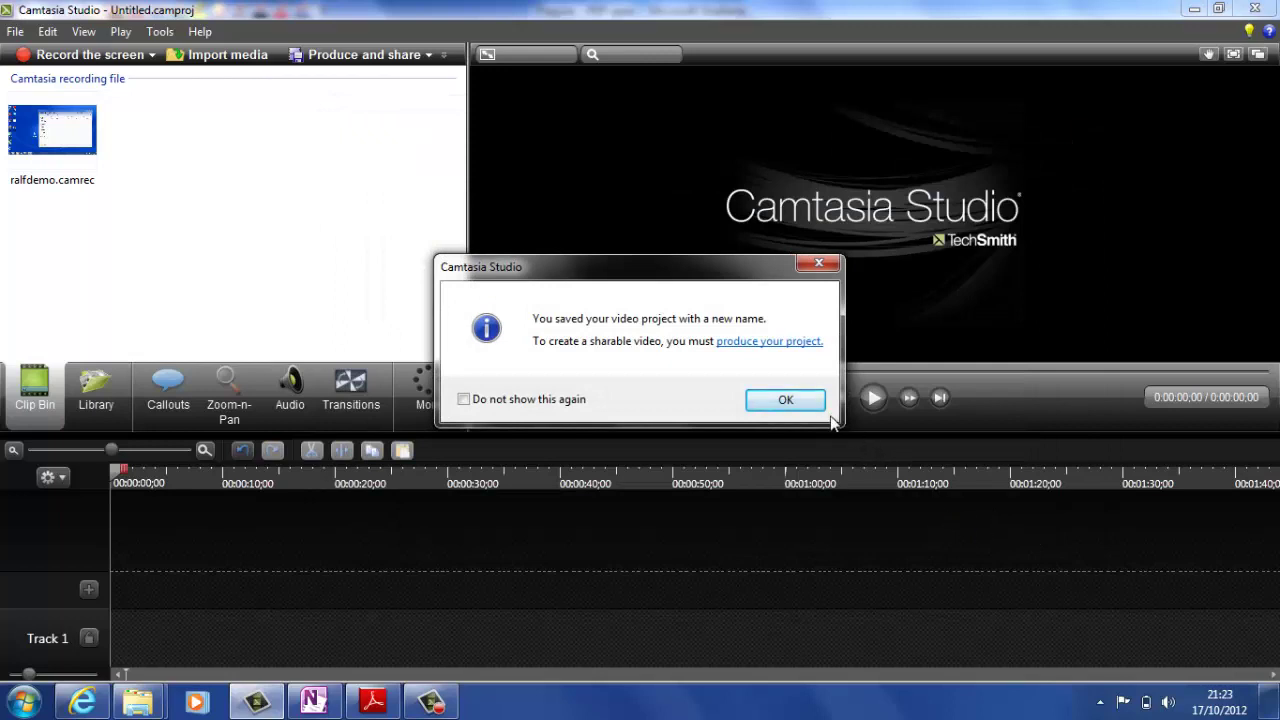
Dismiss the save notice and drag ralfdemo.camrec onto Track 1 of the timeline.
{"action": "left_click", "coordinate": [801, 408]}
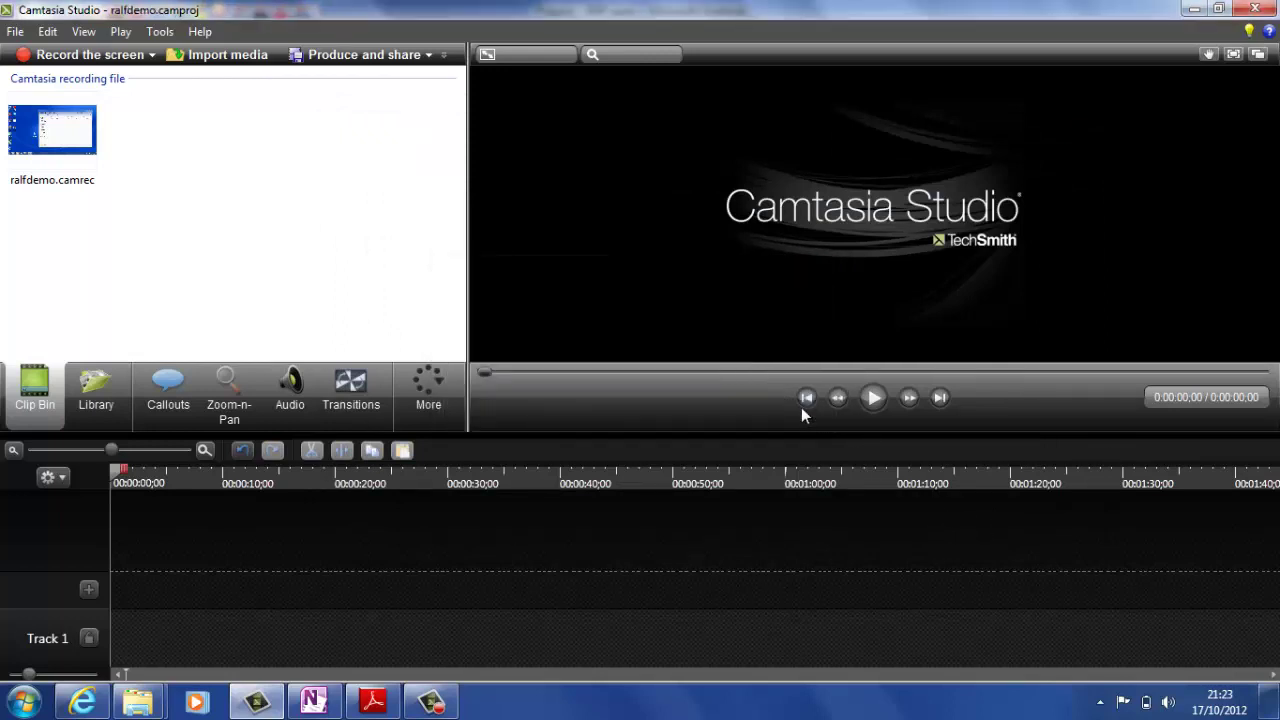
{"action": "left_click", "coordinate": [82, 148]}
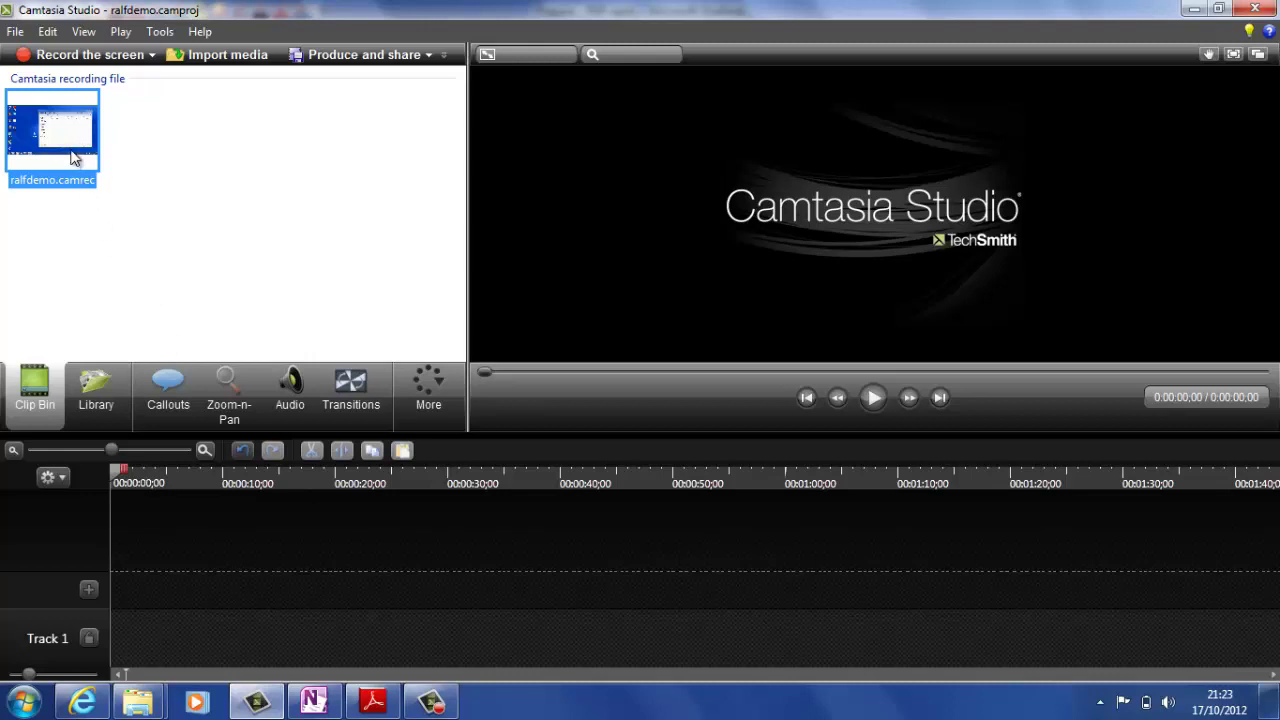
{"action": "left_click_drag", "start_coordinate": [72, 157], "coordinate": [267, 530]}
{"action": "left_click_drag", "start_coordinate": [30, 145], "coordinate": [188, 610]}
{"action": "left_click_drag", "start_coordinate": [174, 638], "coordinate": [174, 638]}
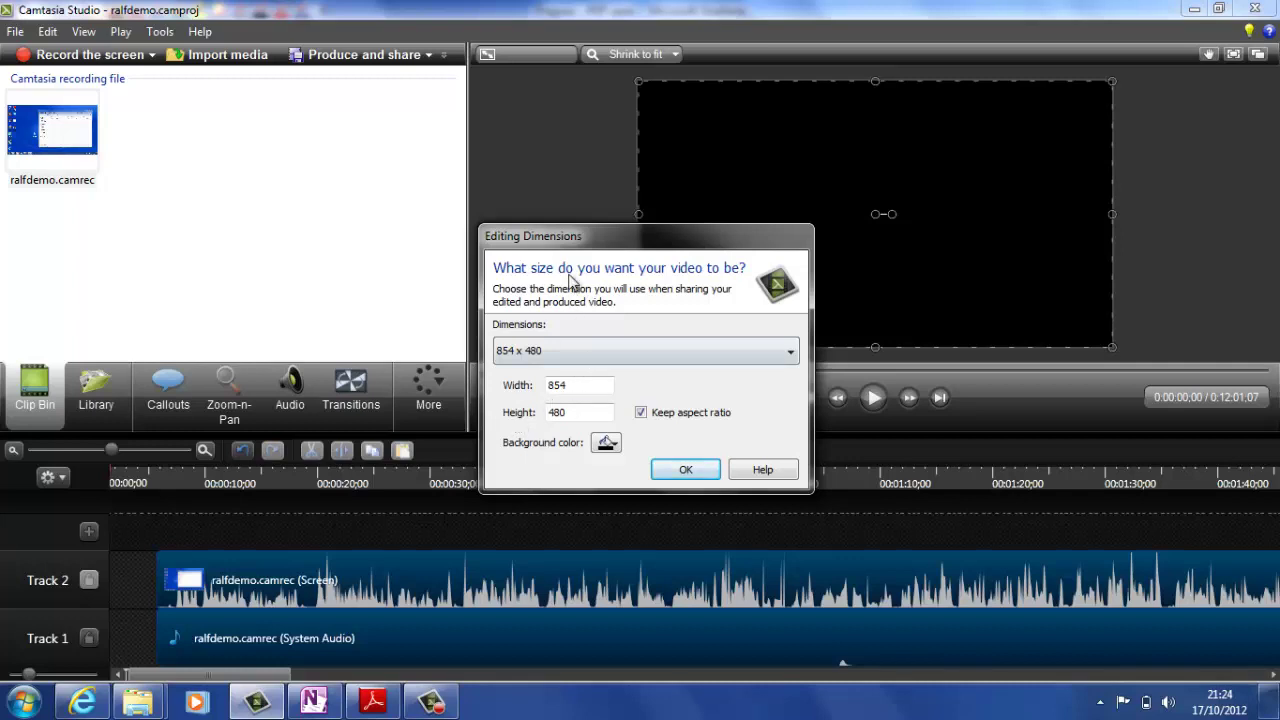
Set the editing dimensions to the 1280 x 720 YouTube preset.
{"action": "left_click_drag", "start_coordinate": [576, 235], "coordinate": [523, 209]}
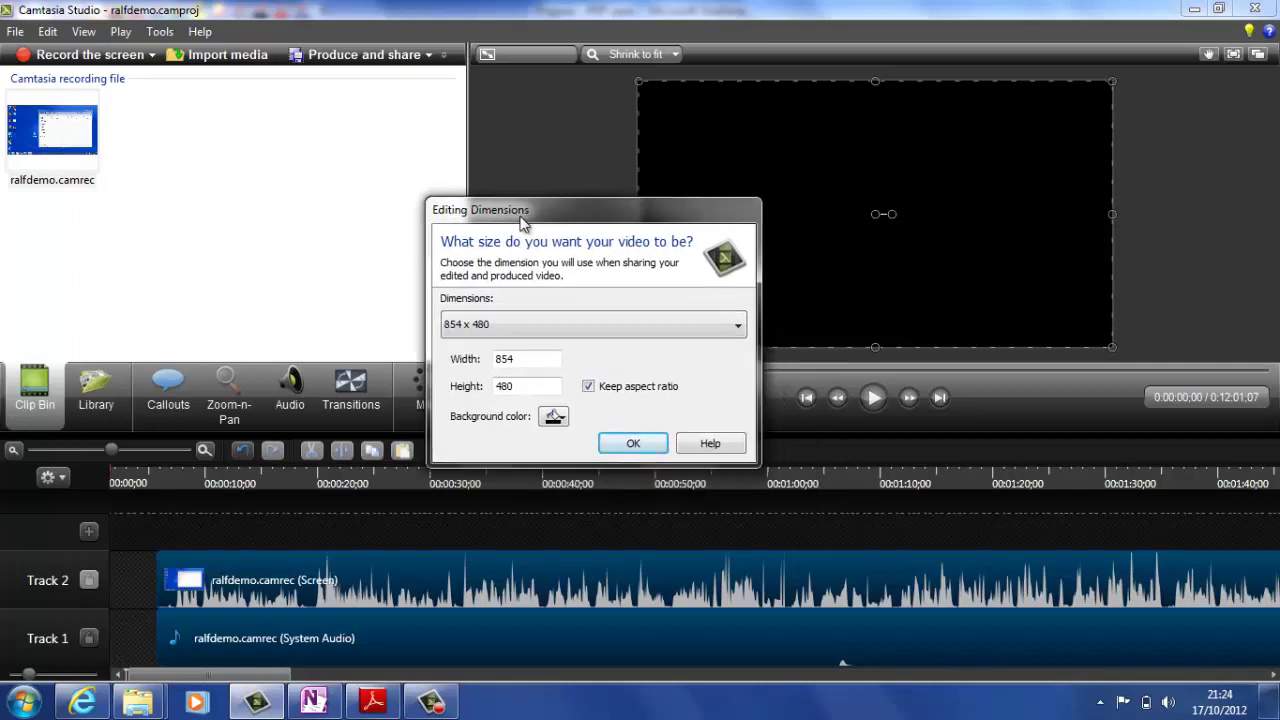
{"action": "left_click", "coordinate": [734, 334]}
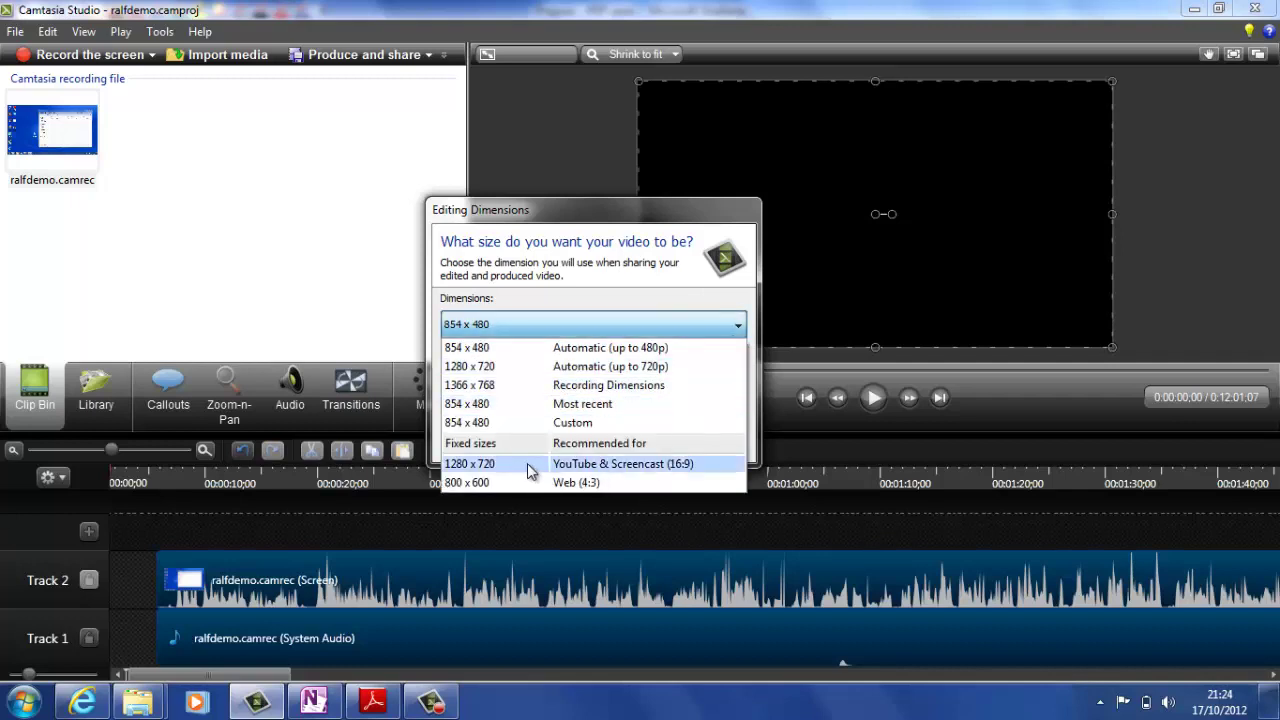
{"action": "left_click", "coordinate": [470, 464]}
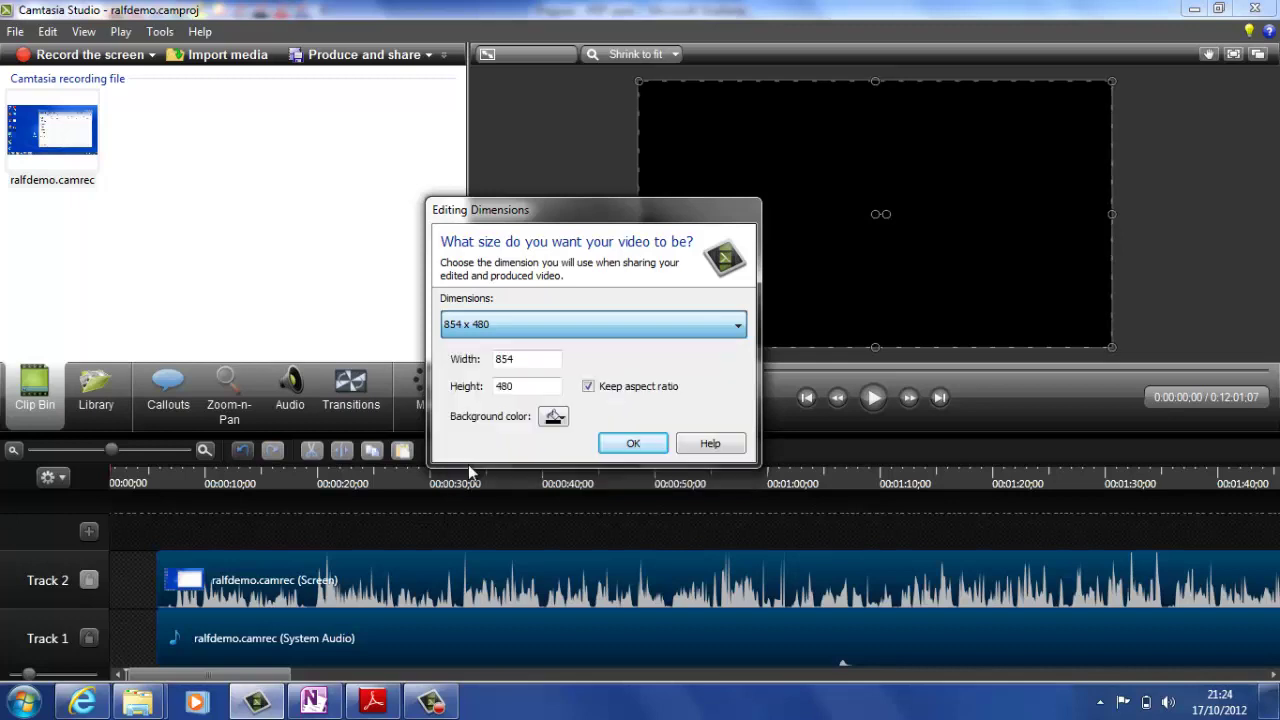
{"action": "left_click", "coordinate": [630, 444]}
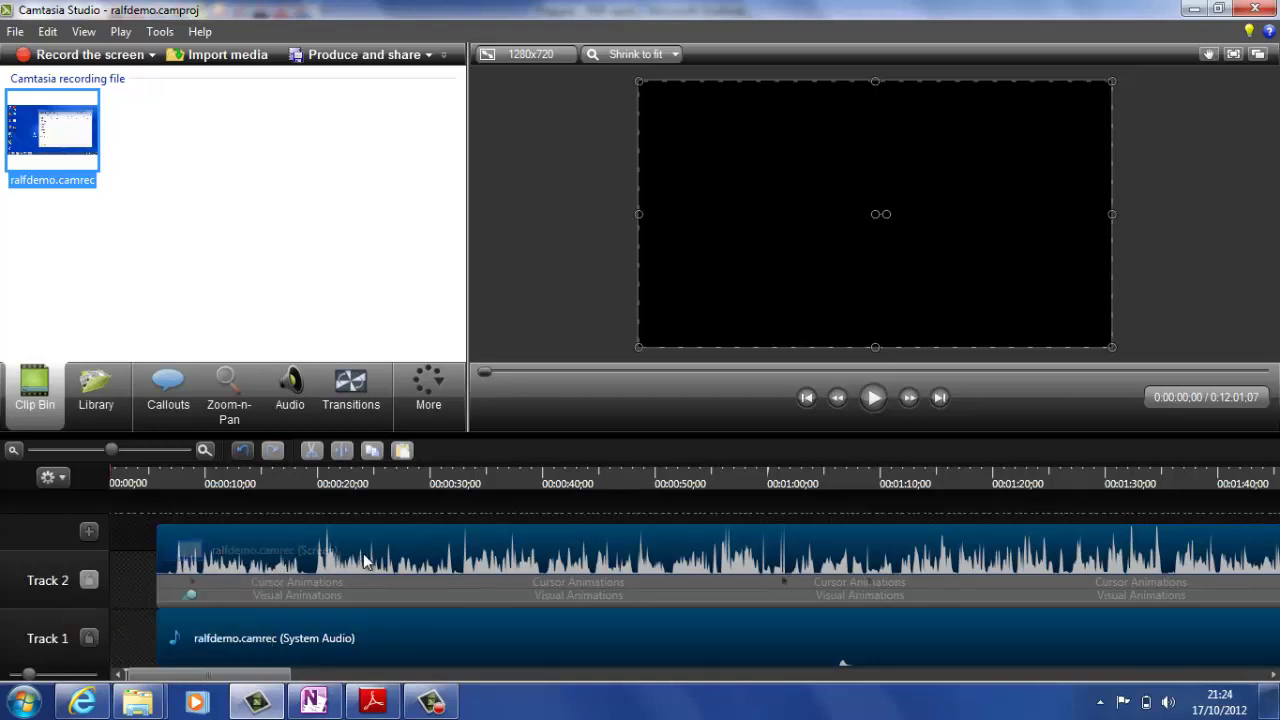
Preview the recording, then drag the Track 2 clip to 0:00:00;00 so the length becomes 0:11:55;15.
{"action": "left_click", "coordinate": [873, 398]}
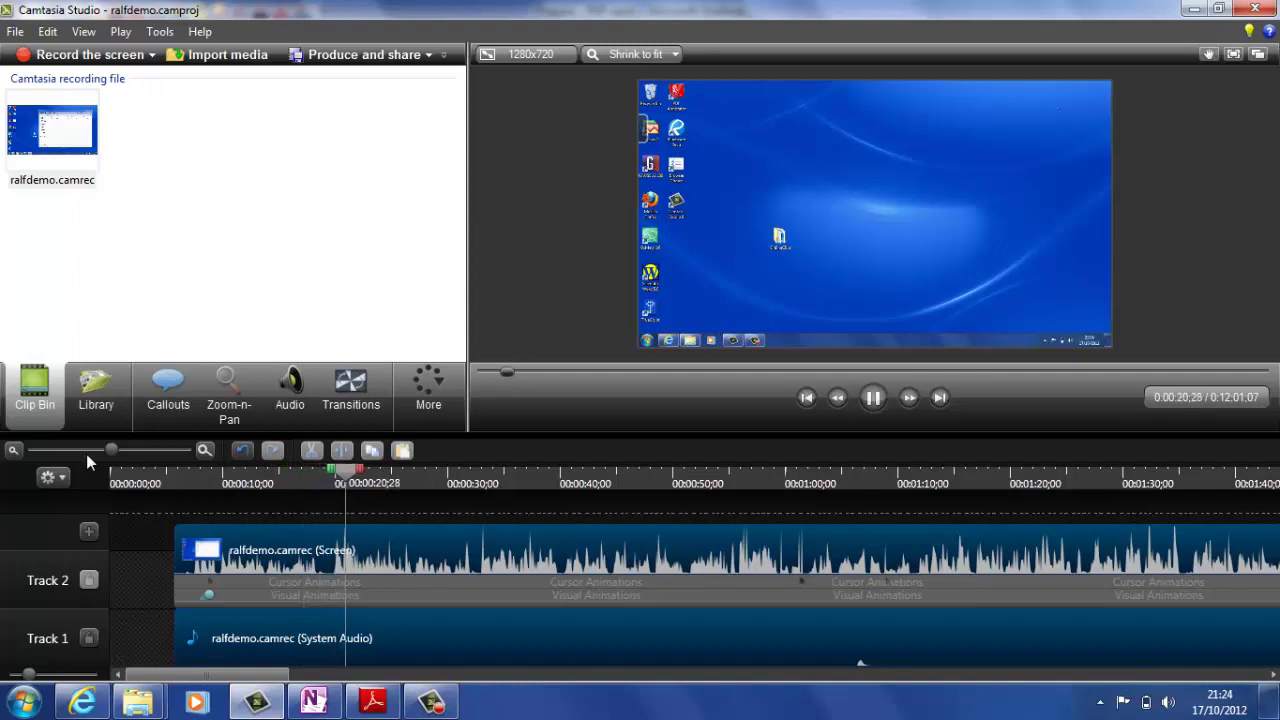
{"action": "left_click", "coordinate": [876, 399]}
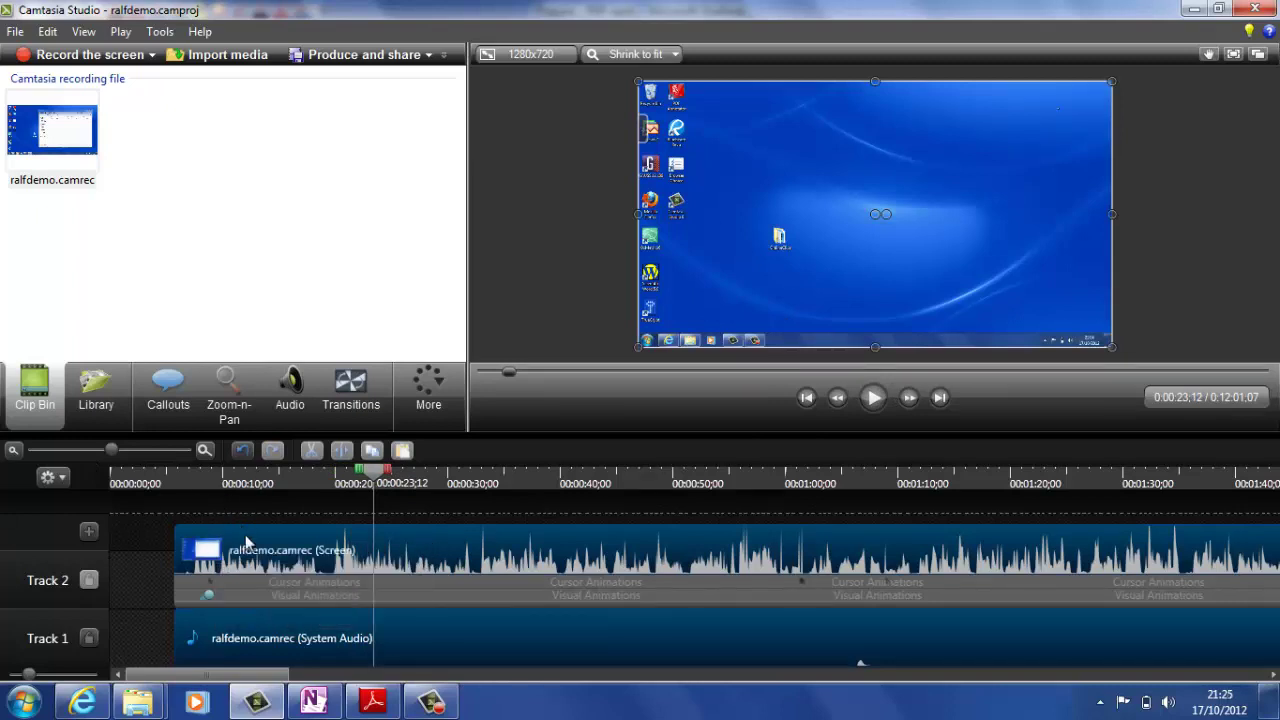
{"action": "left_click_drag", "start_coordinate": [250, 563], "coordinate": [180, 563]}
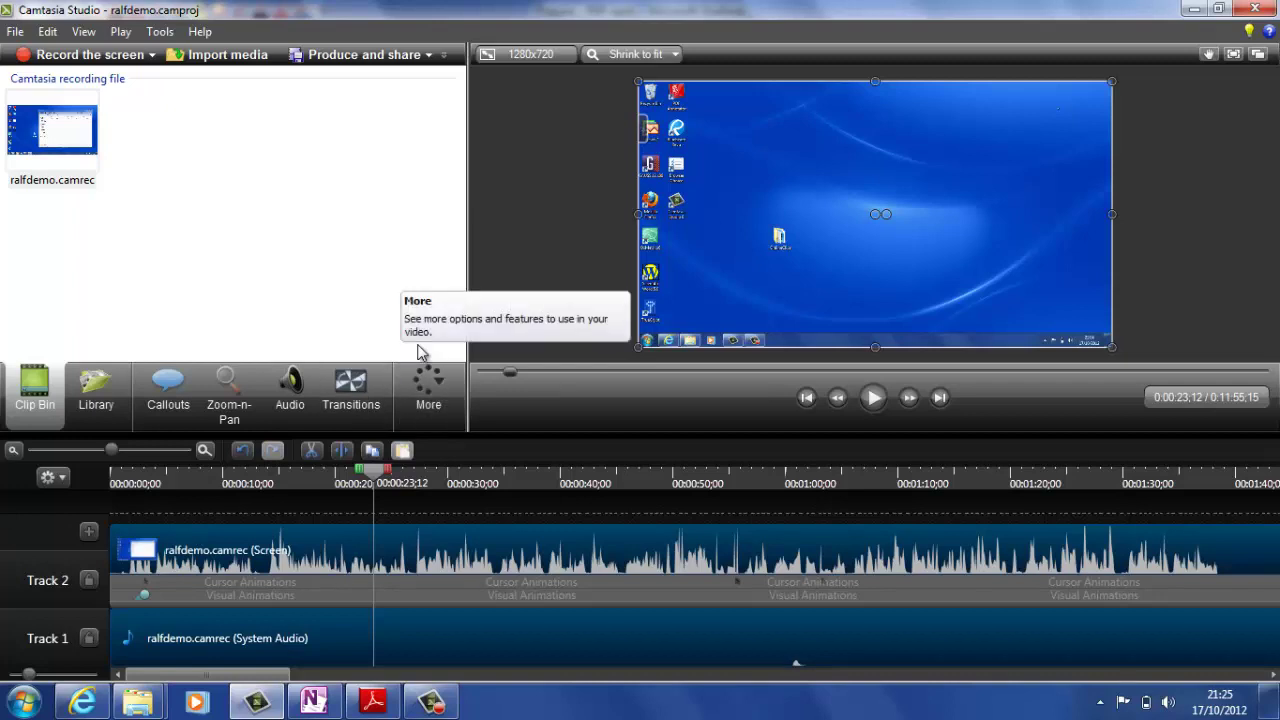
Check the More features list, then bring up the Camtasia Recorder controls from the taskbar.
{"action": "left_click", "coordinate": [421, 380]}
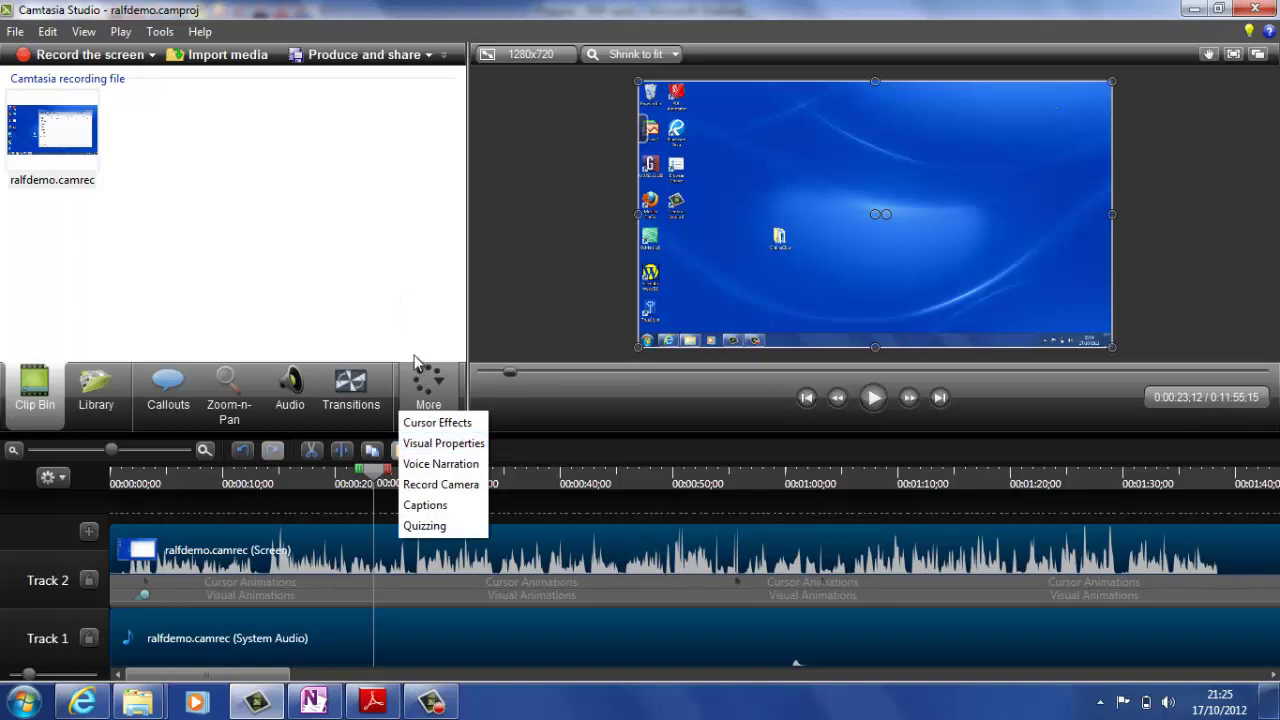
{"action": "left_click", "coordinate": [390, 329]}
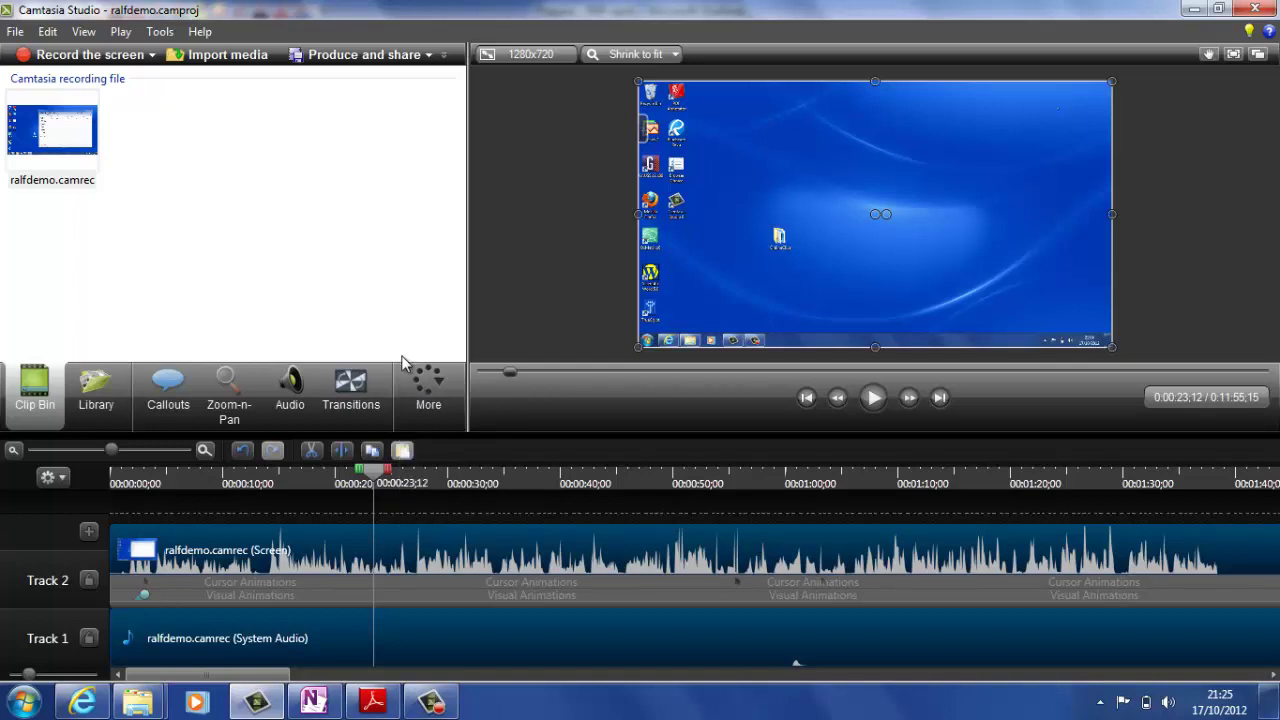
{"action": "left_click", "coordinate": [435, 703]}
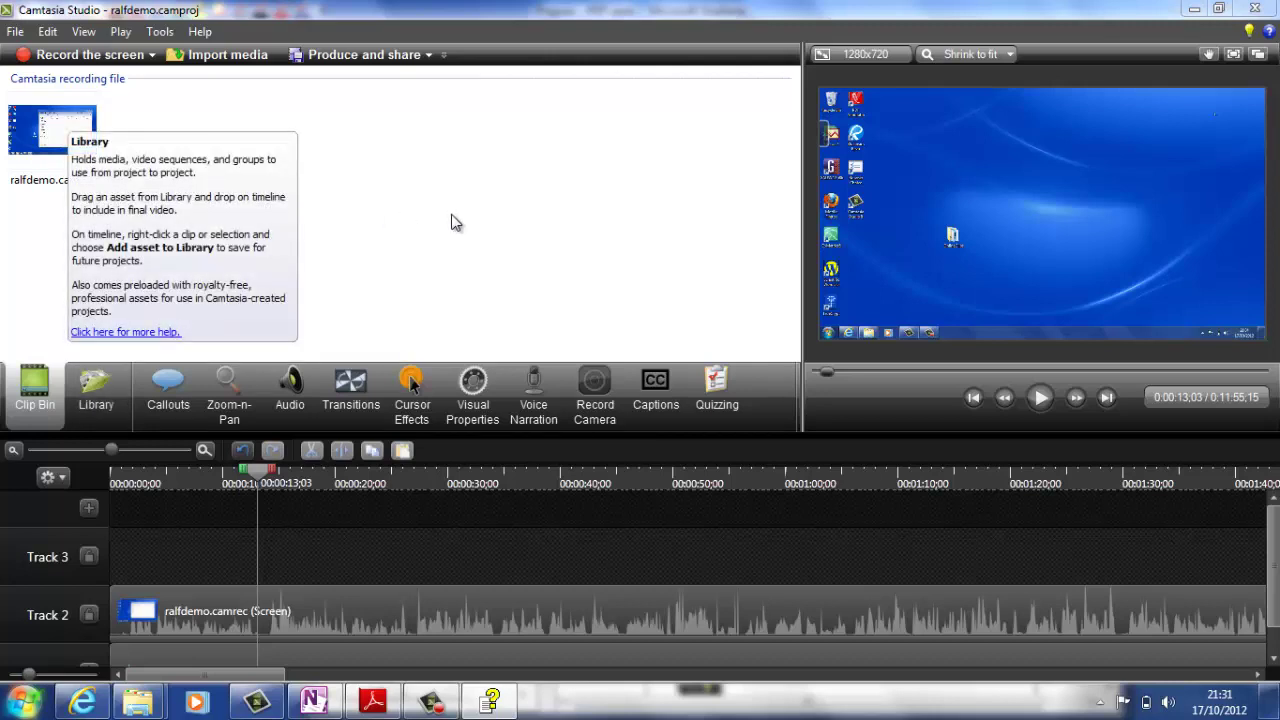
Place the All Polished Basic Title (AllPolished-1280x720.jpg, 5 seconds) at the start of Track 3.
{"action": "left_click", "coordinate": [96, 385]}
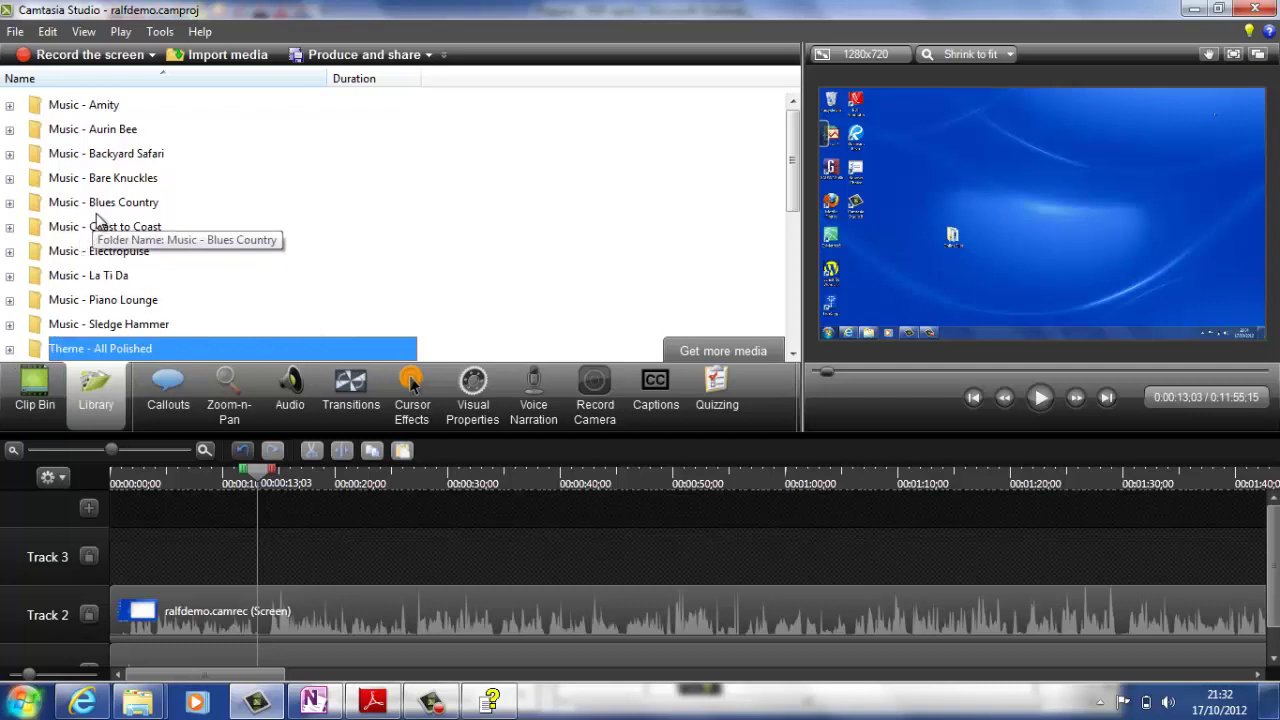
{"action": "left_click", "coordinate": [10, 349]}
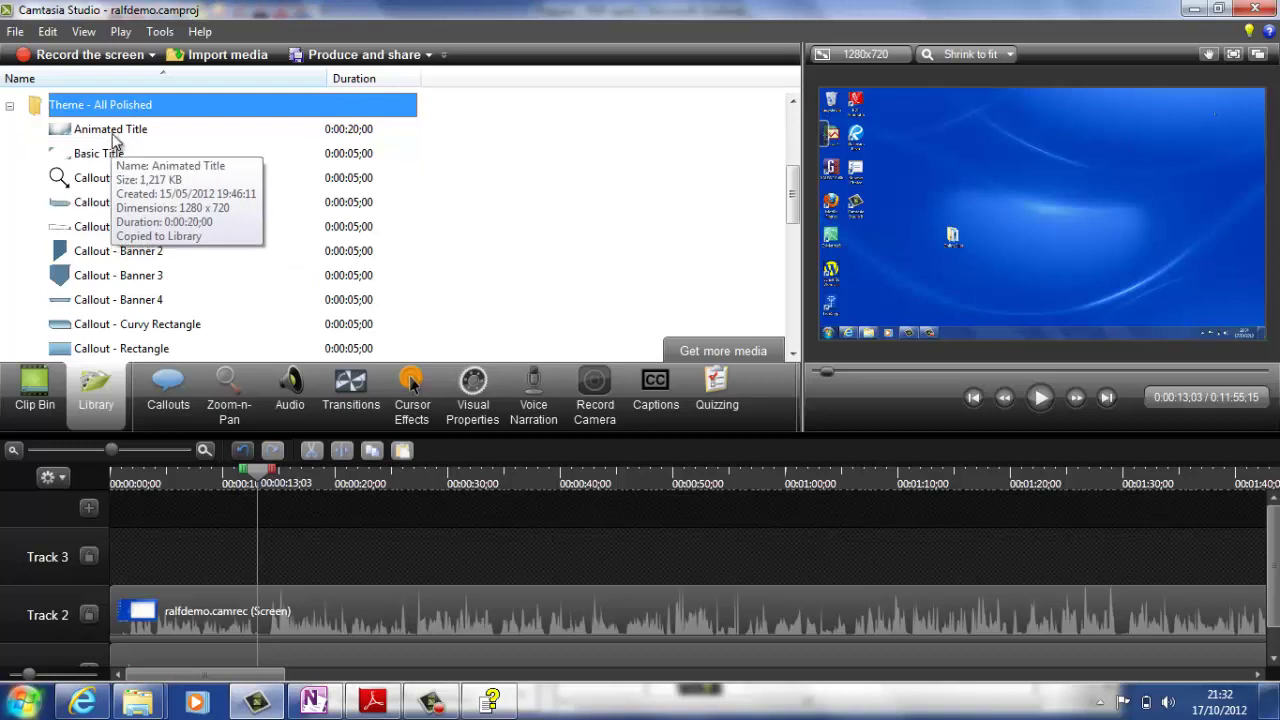
{"action": "left_click_drag", "start_coordinate": [107, 160], "coordinate": [122, 546]}
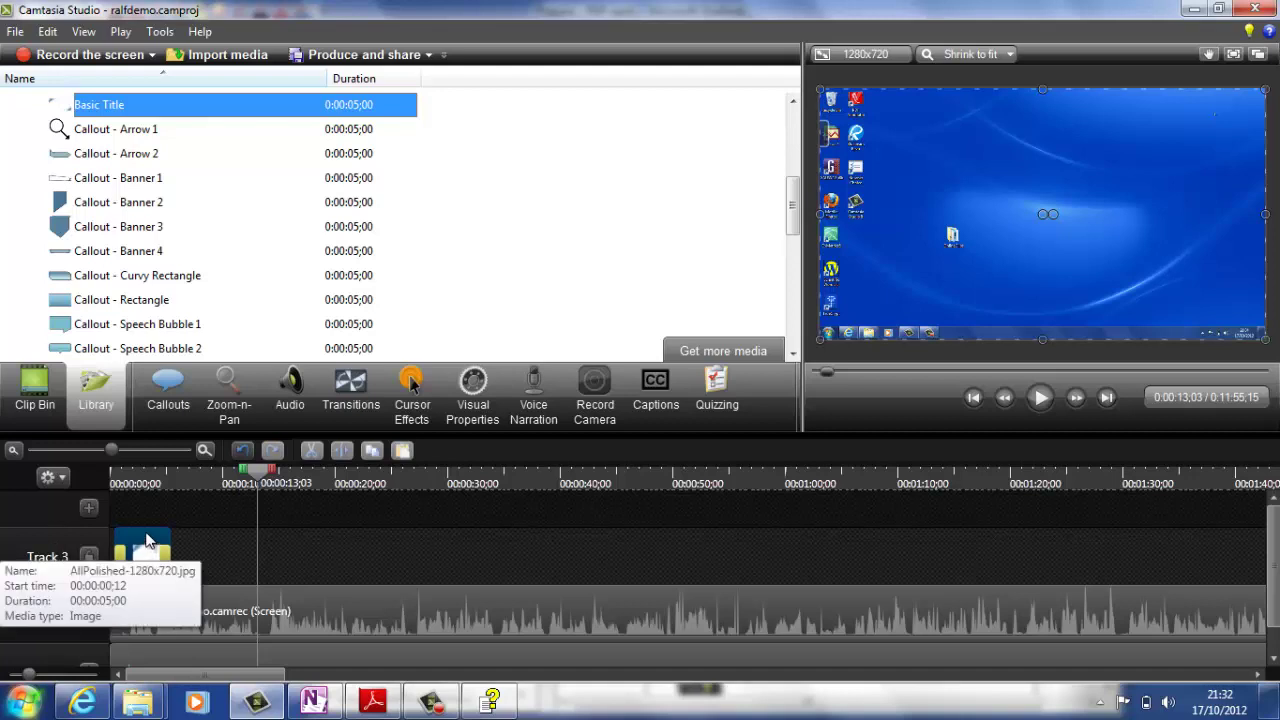
{"action": "left_click_drag", "start_coordinate": [147, 541], "coordinate": [134, 541]}
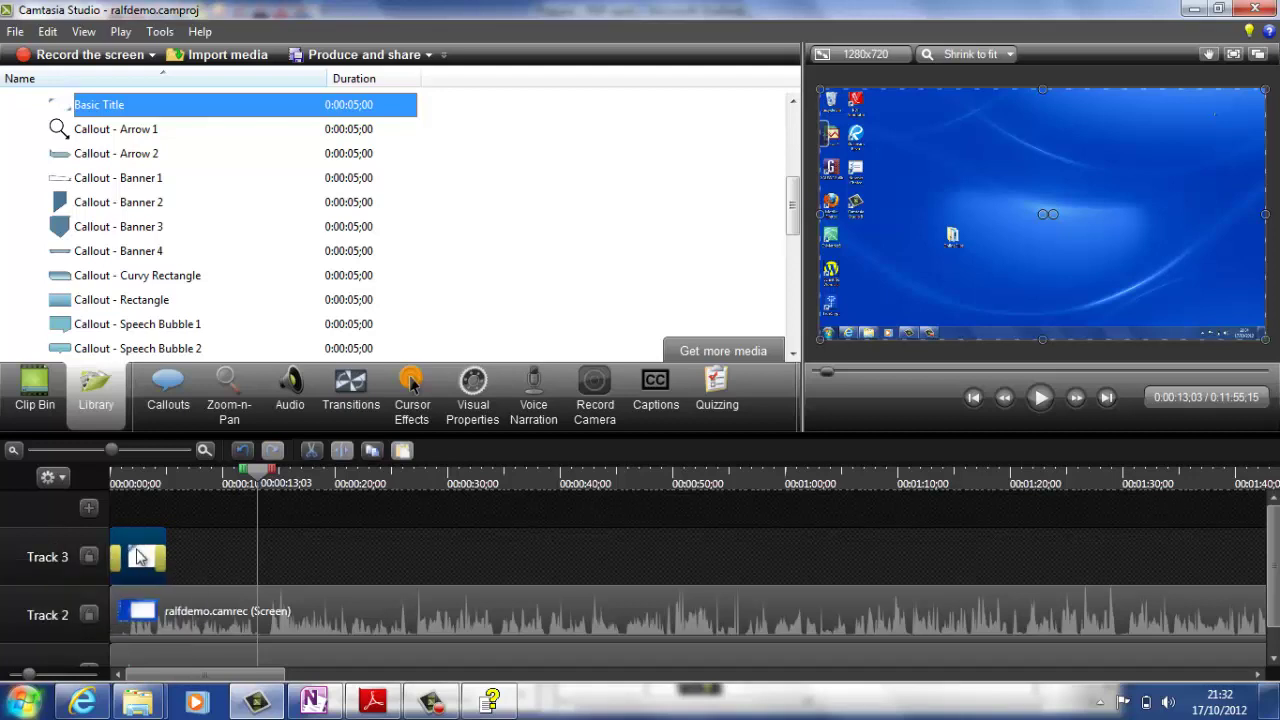
Replace the title's Abc placeholder with 'ECON20110' and 'Normal Distribution' on two lines.
{"action": "left_click", "coordinate": [141, 567]}
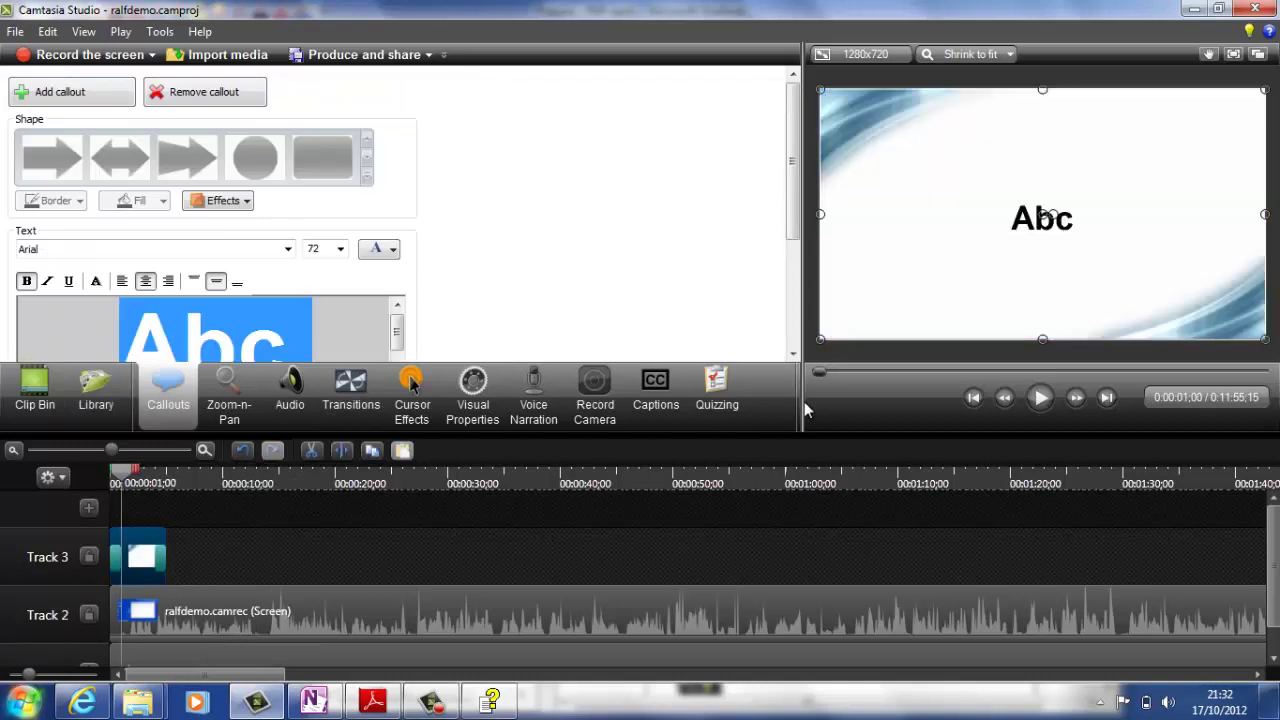
{"action": "left_click", "coordinate": [793, 354]}
{"action": "left_click", "coordinate": [793, 354]}
{"action": "left_click", "coordinate": [793, 354]}
{"action": "left_click", "coordinate": [793, 354]}
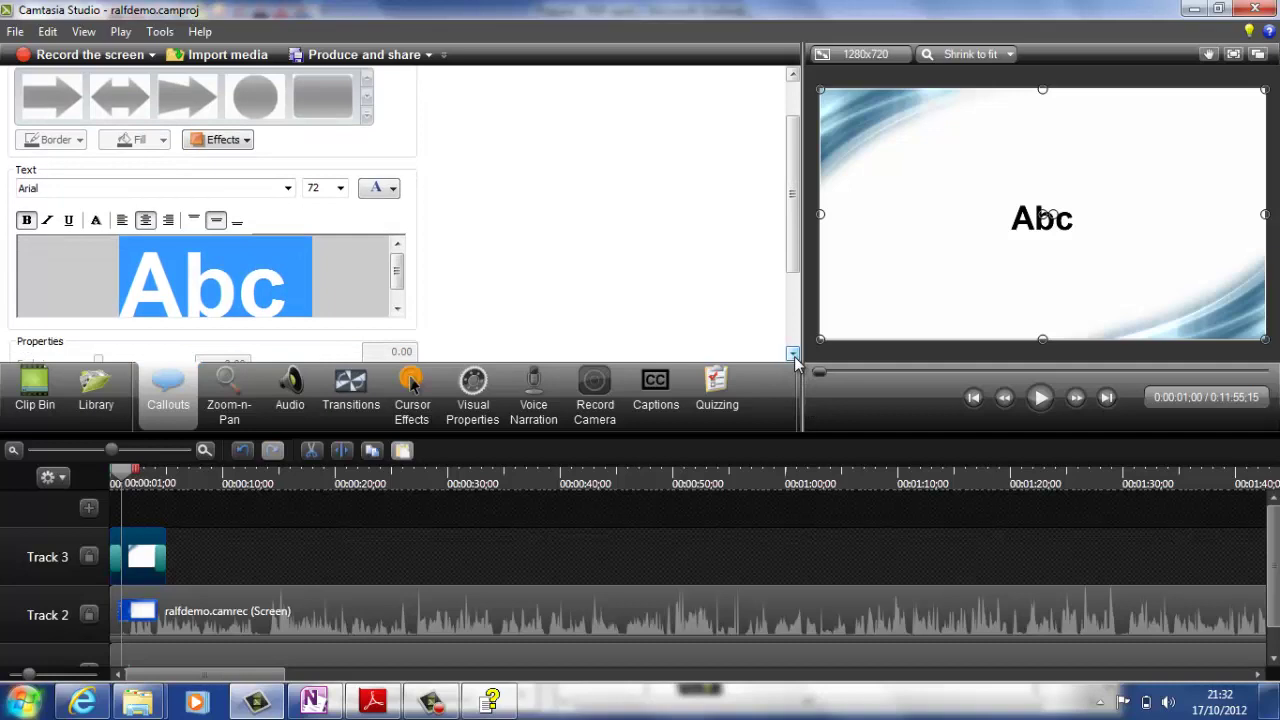
{"action": "type", "text": "ECON"}
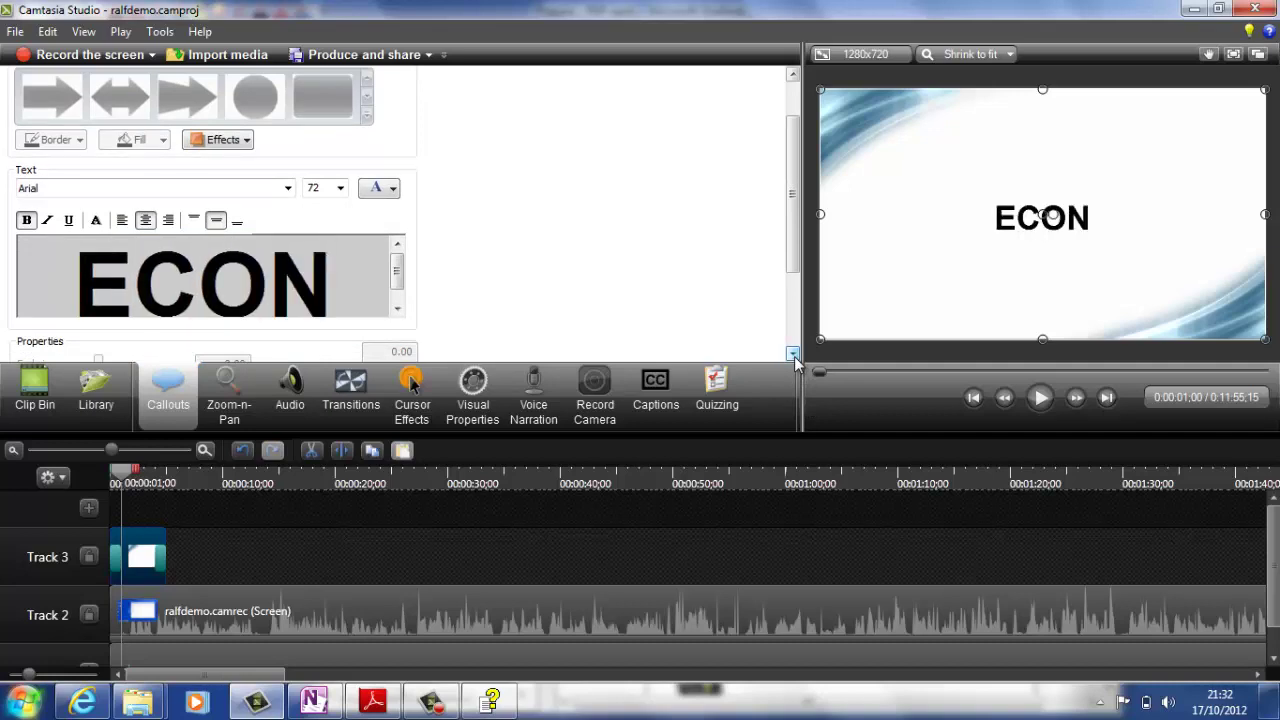
{"action": "type", "text": "29"}
{"action": "key", "text": "BackSpace"}
{"action": "type", "text": "0110 "}
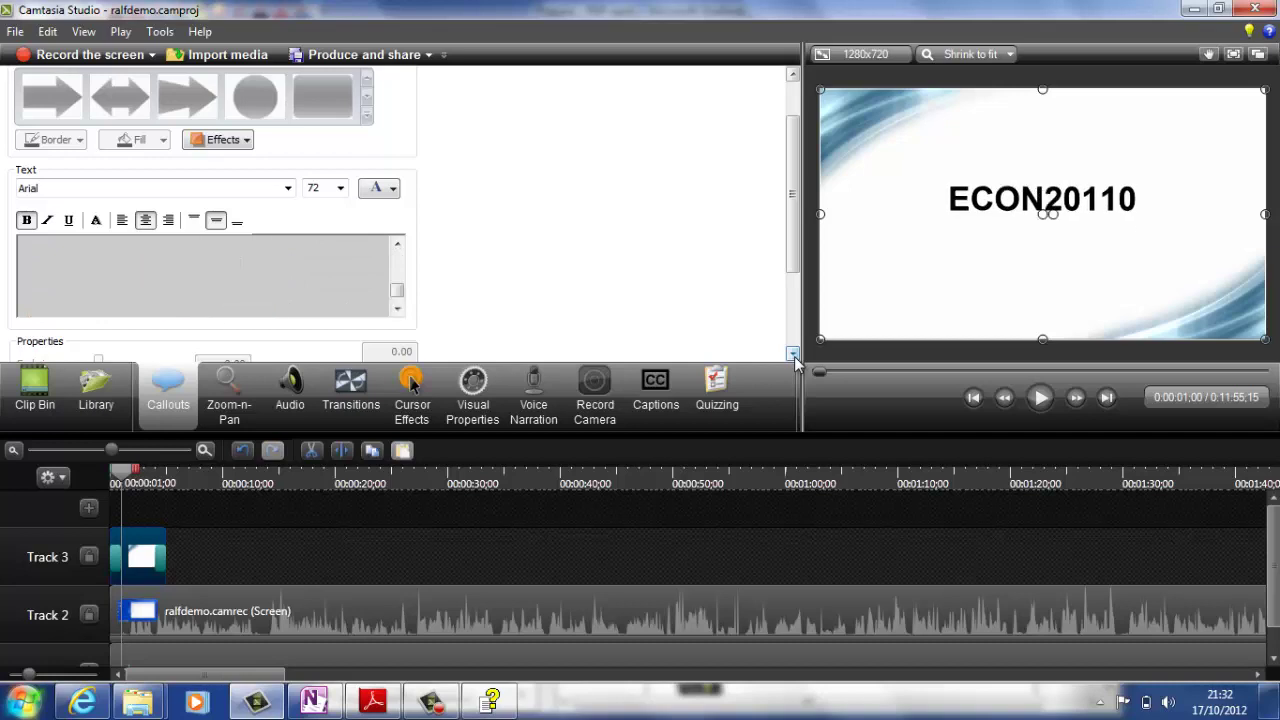
{"action": "type", "text": "Normal D"}
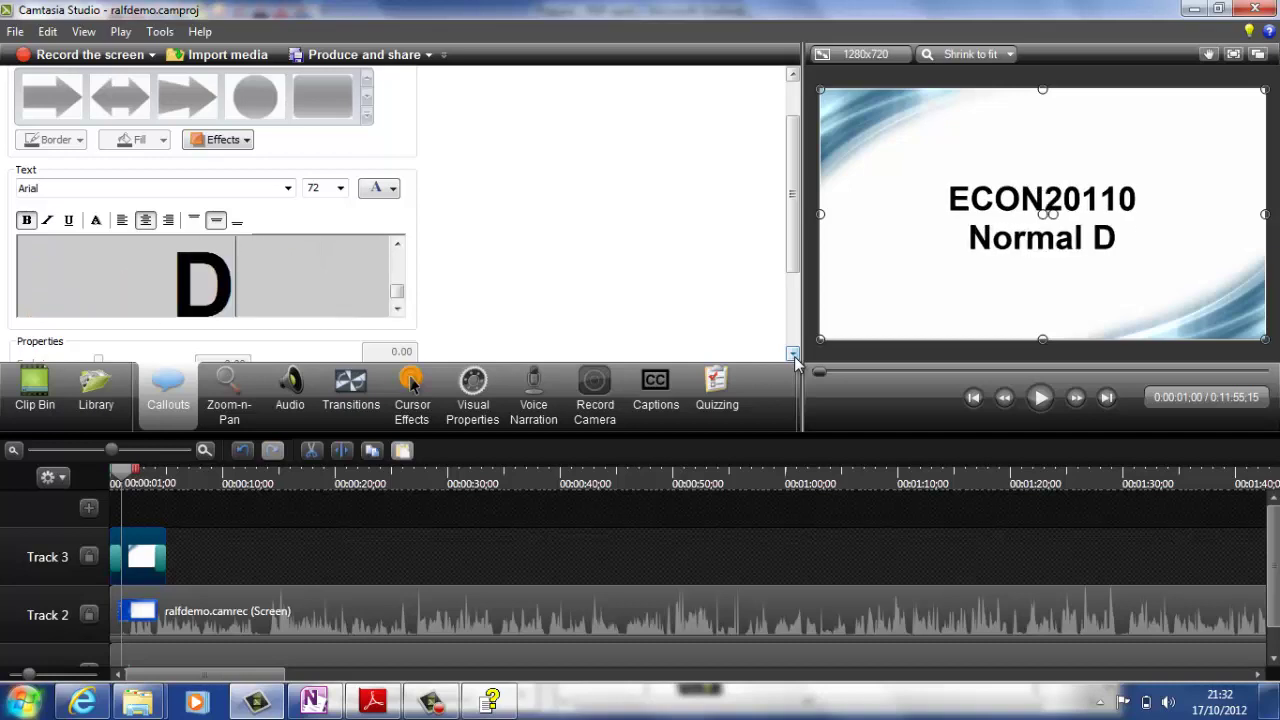
{"action": "type", "text": "istribution"}
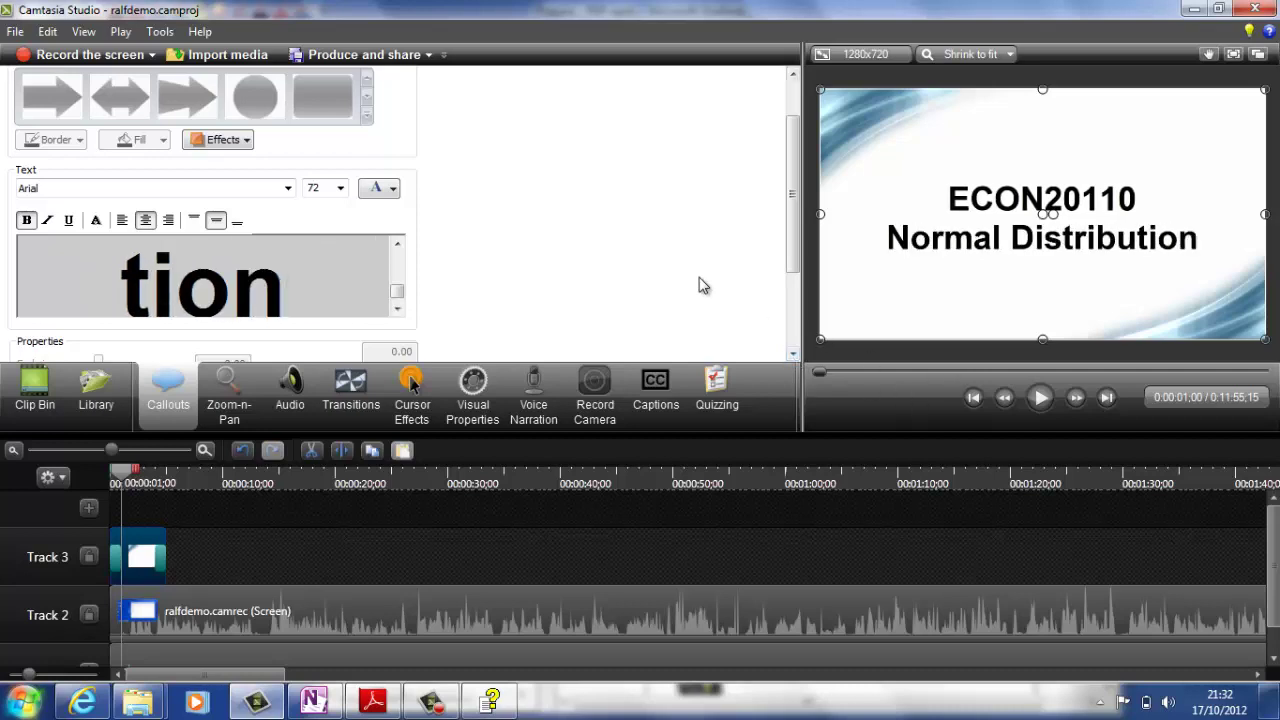
Play the video's opening to check the new title, then save the ralfdemo project.
{"action": "left_click", "coordinate": [1039, 401]}
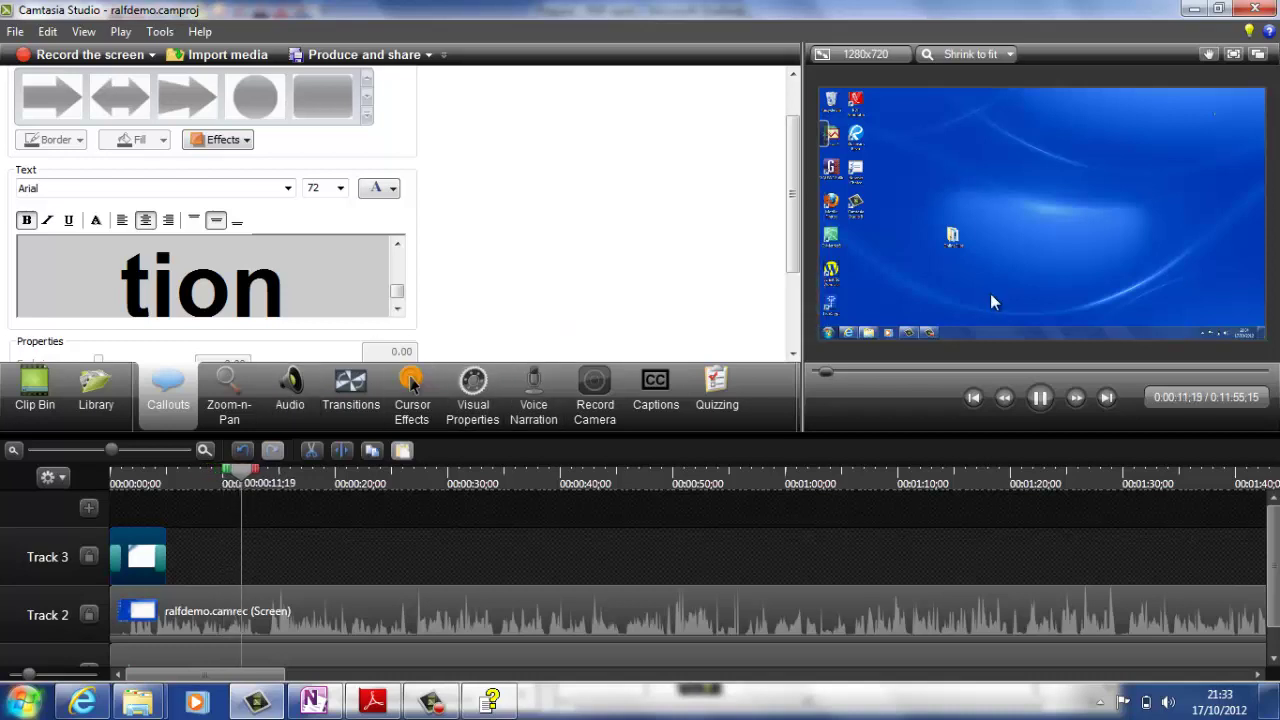
{"action": "left_click", "coordinate": [1039, 398]}
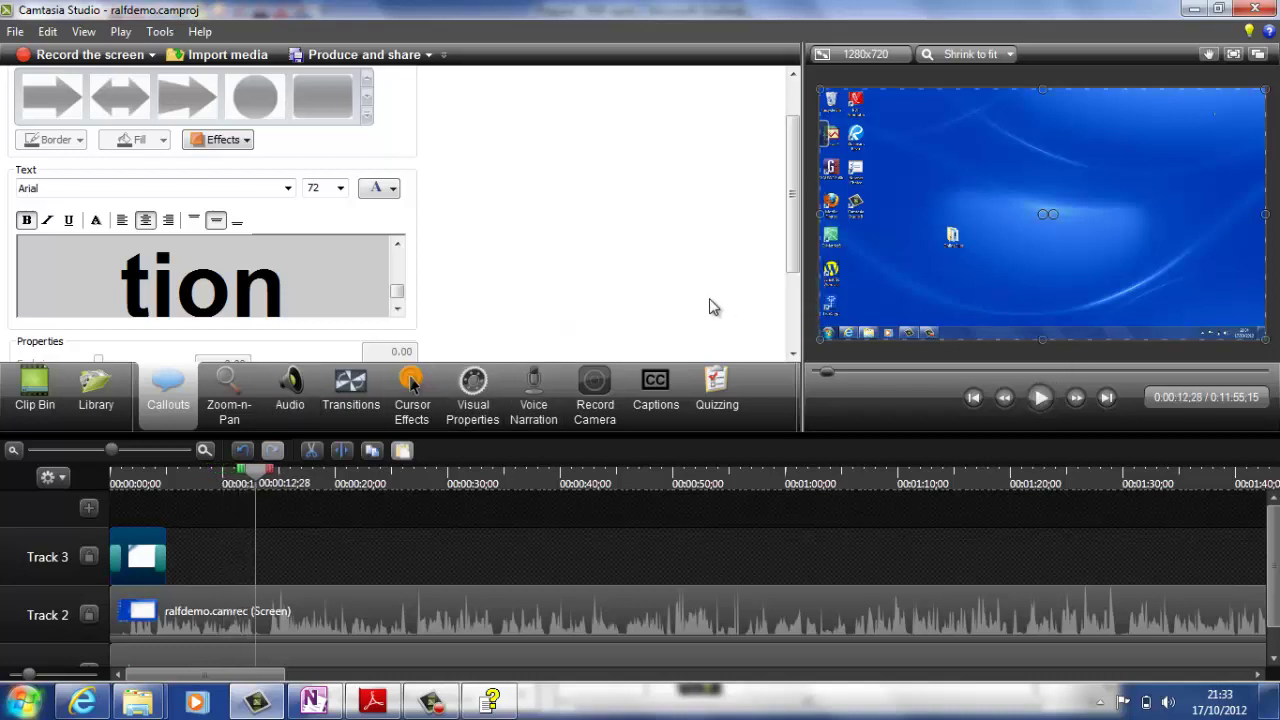
{"action": "left_click", "coordinate": [15, 31]}
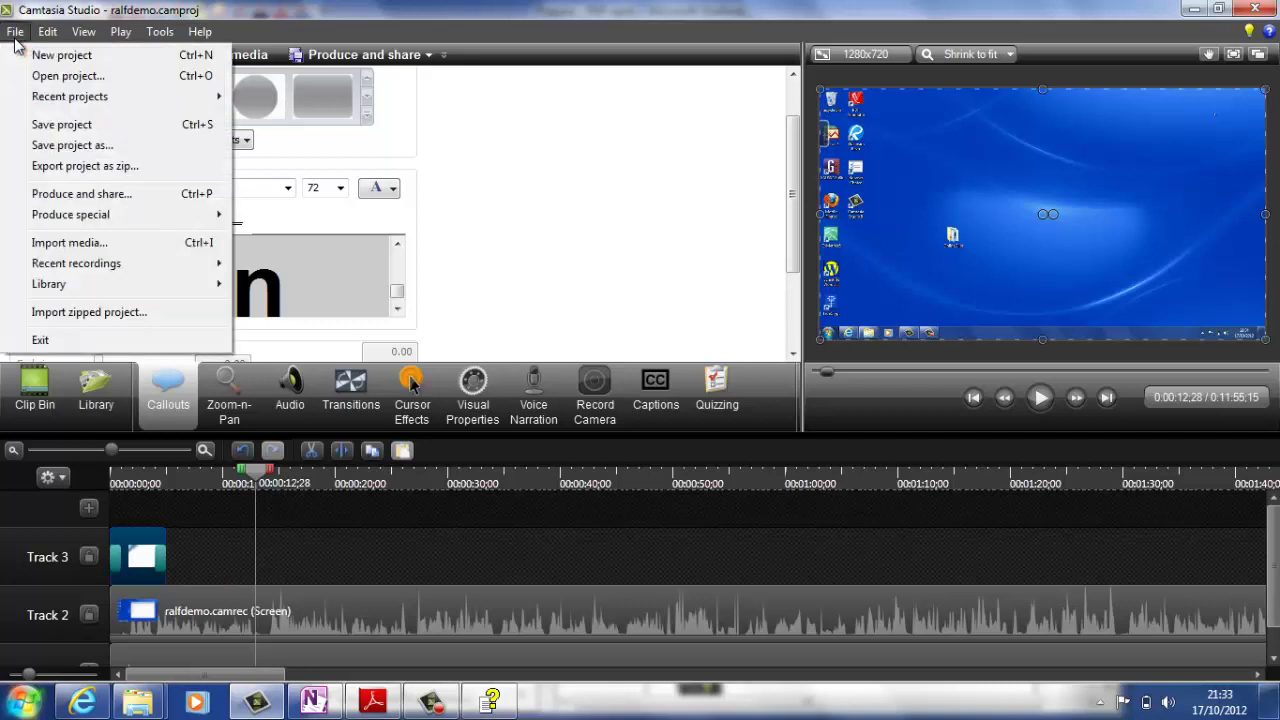
{"action": "left_click", "coordinate": [55, 124]}
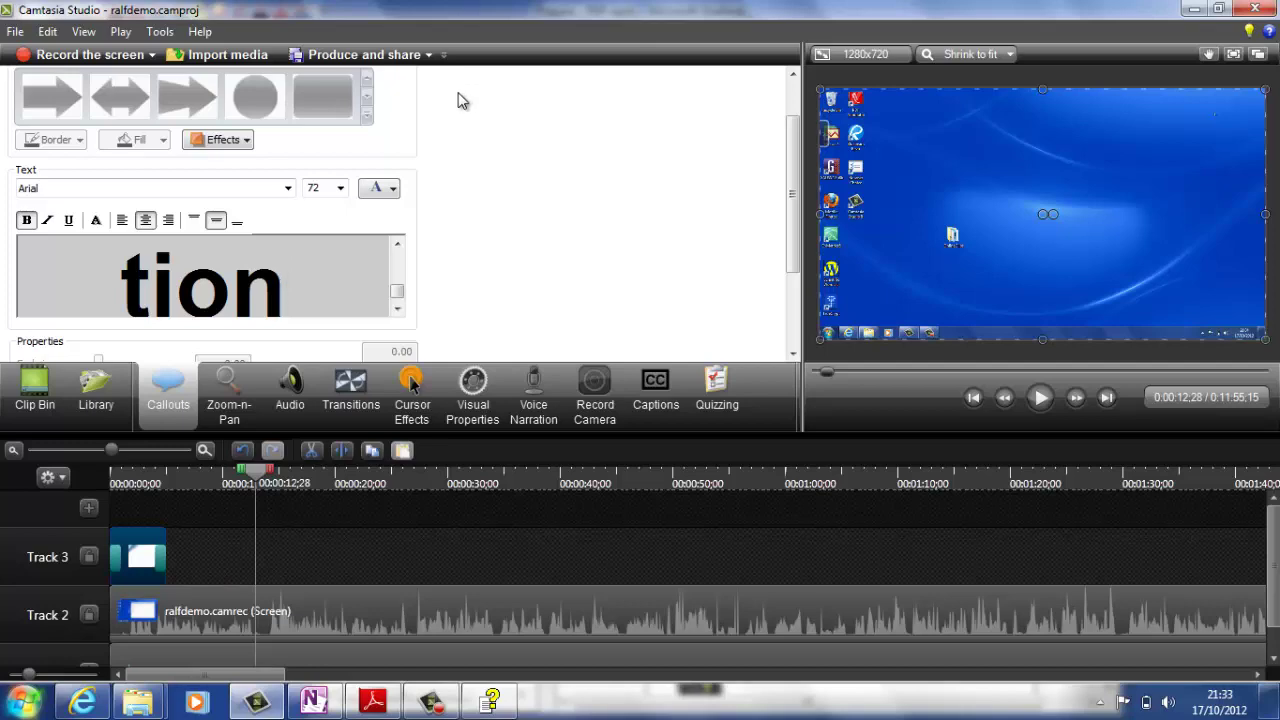
Choose Share to YouTube in the Production Wizard and sign in with the YouTube account.
{"action": "left_click", "coordinate": [391, 57]}
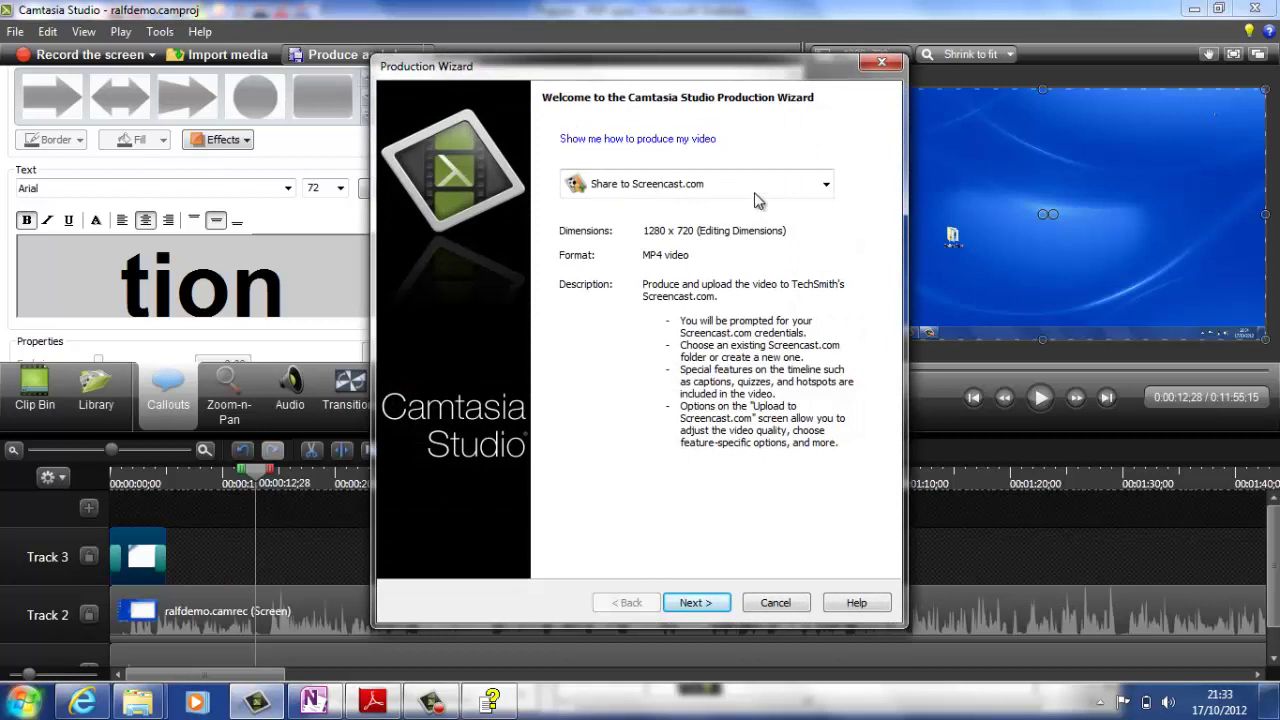
{"action": "left_click", "coordinate": [826, 190]}
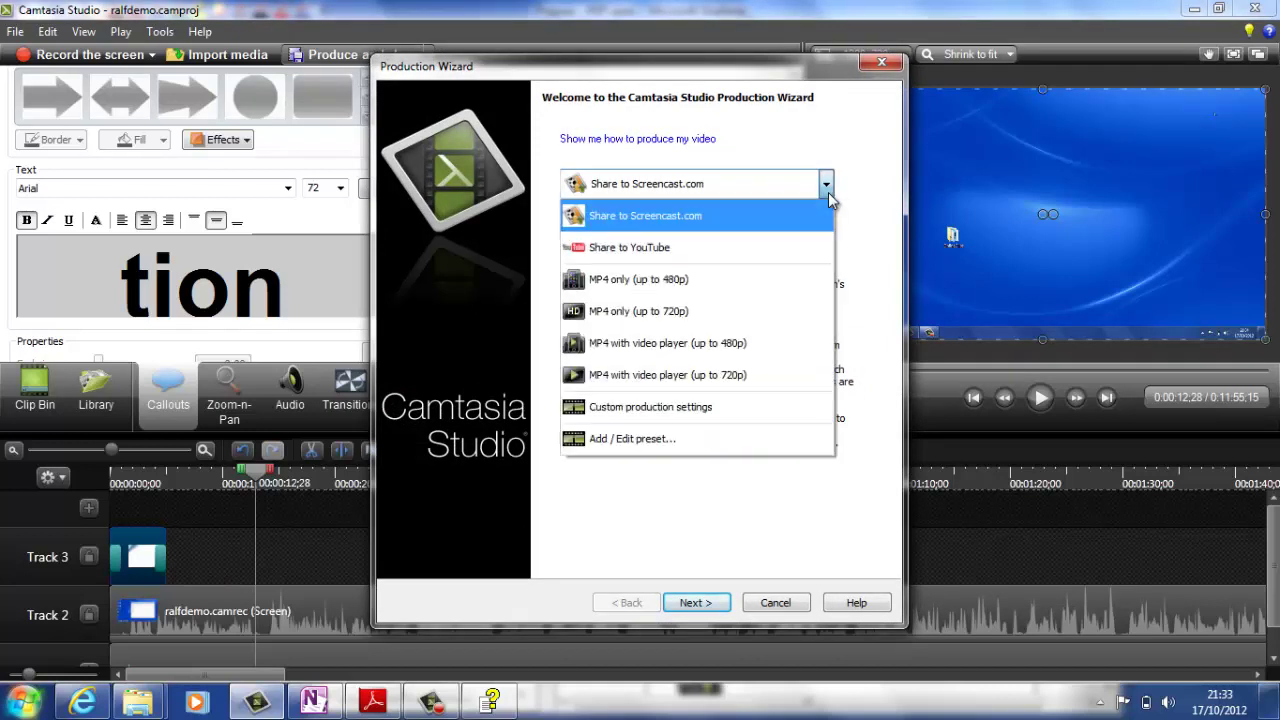
{"action": "left_click", "coordinate": [752, 247]}
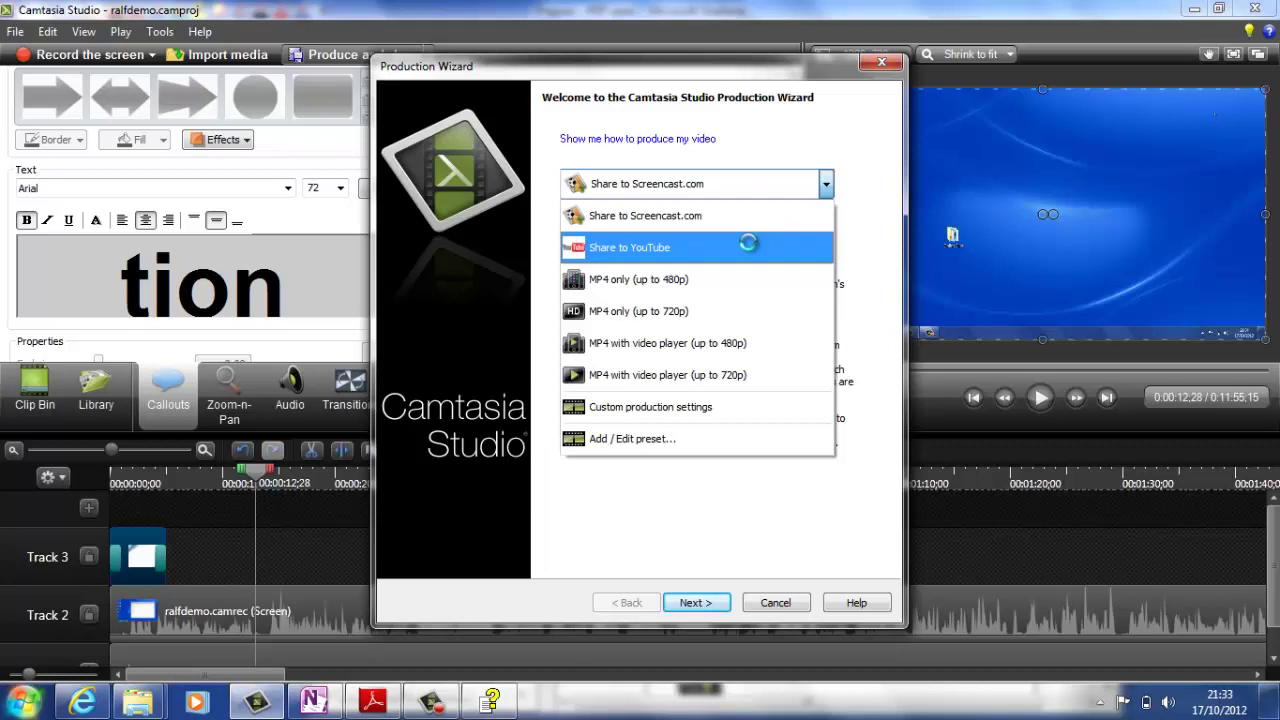
{"action": "left_click", "coordinate": [748, 247]}
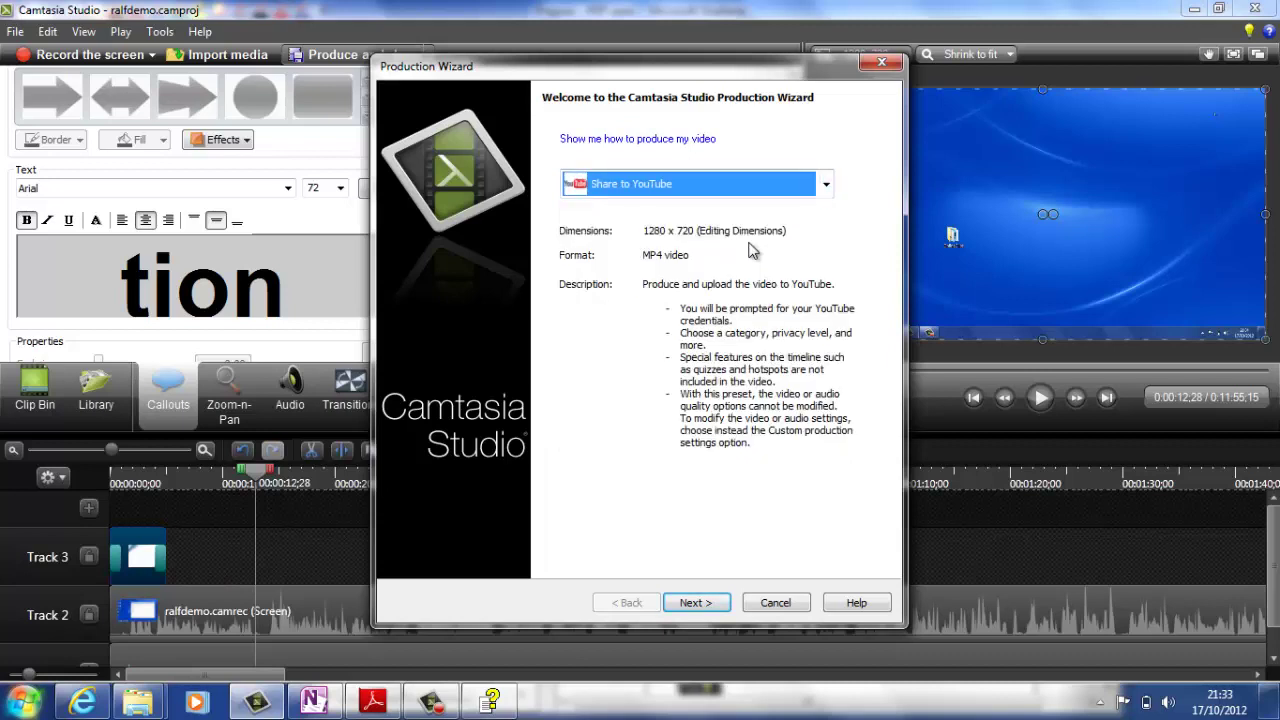
{"action": "left_click", "coordinate": [727, 607]}
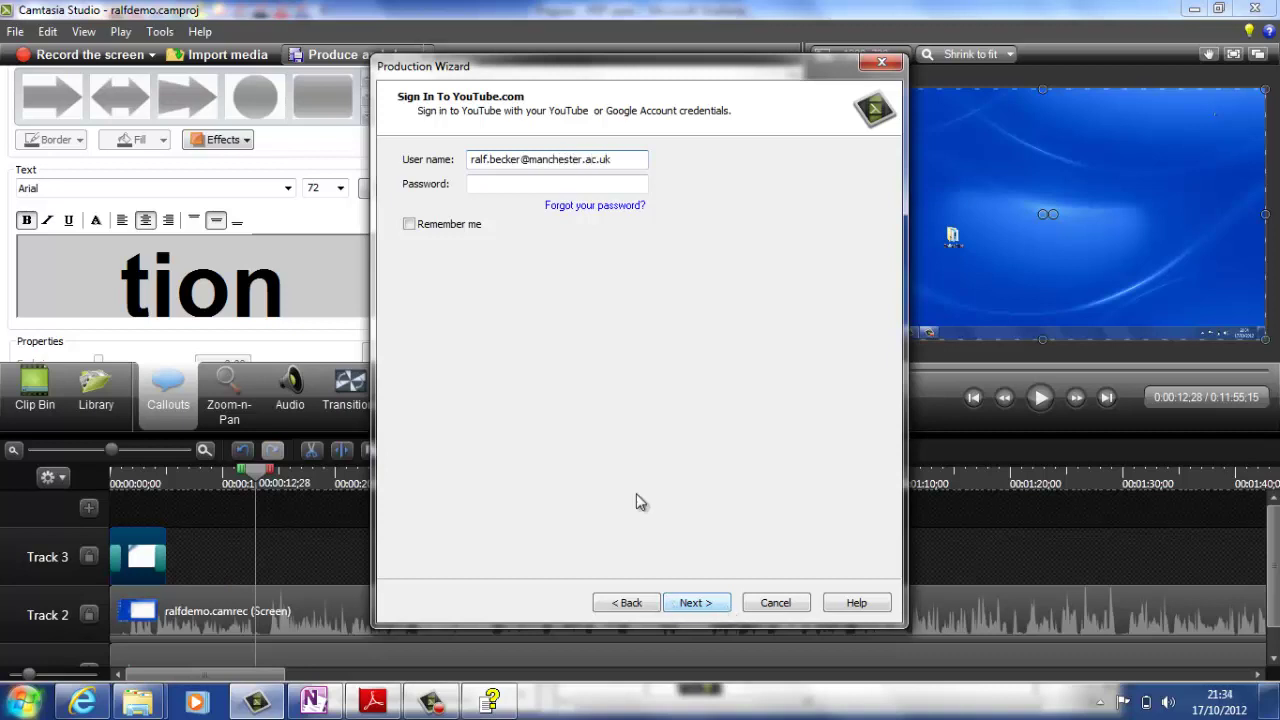
{"action": "left_click", "coordinate": [519, 186]}
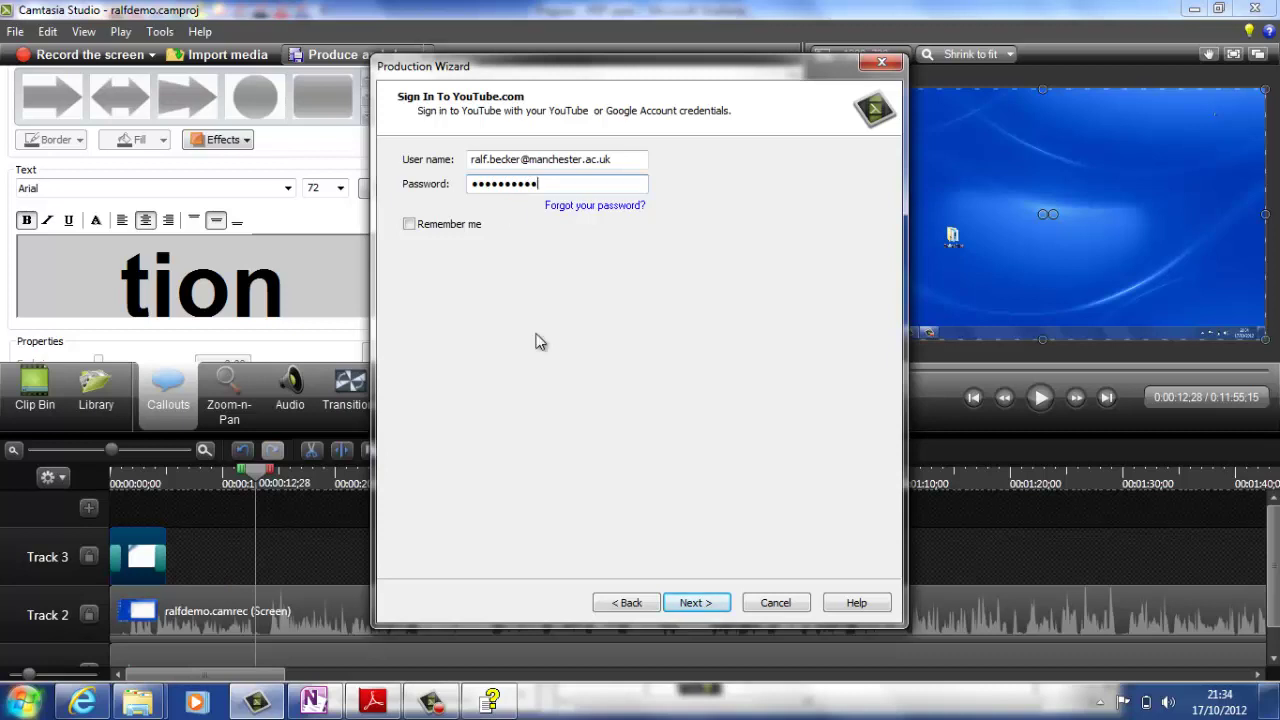
{"action": "left_click", "coordinate": [710, 605]}
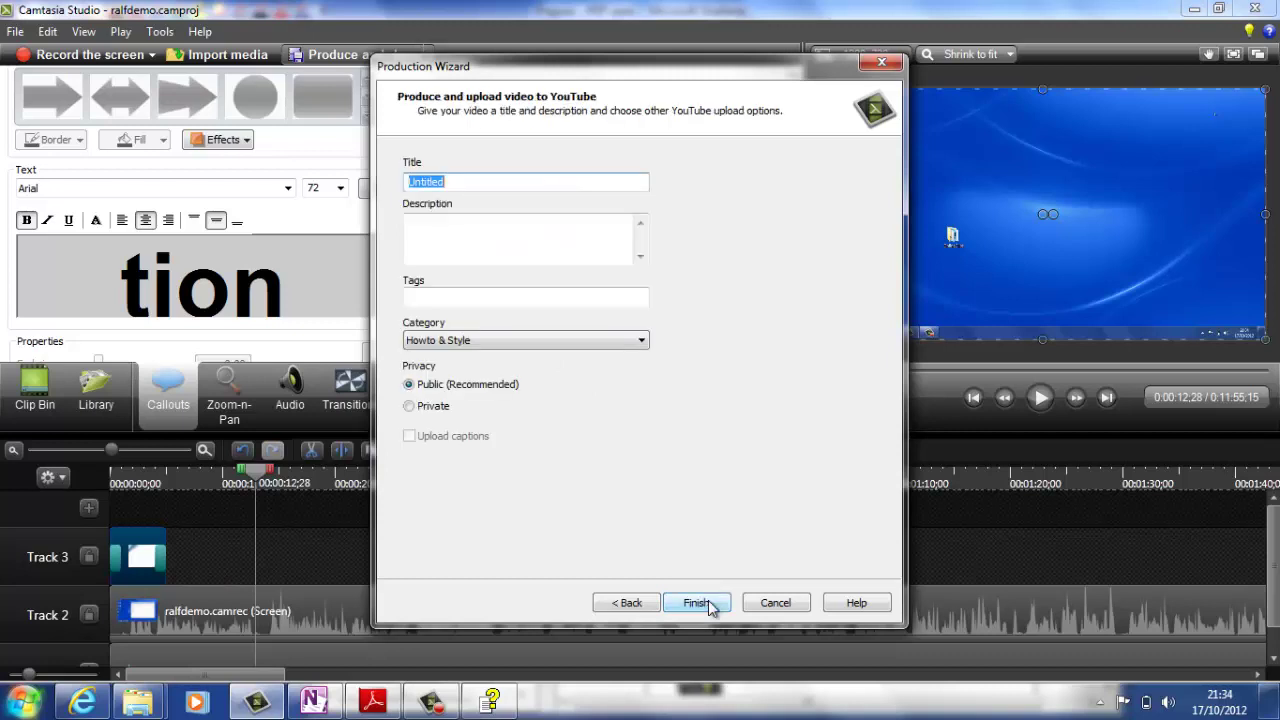
Title the upload 'Record a clip', add a description, and keep the Howto & Style category.
{"action": "type", "text": "Record a clip"}
{"action": "left_click", "coordinate": [480, 237]}
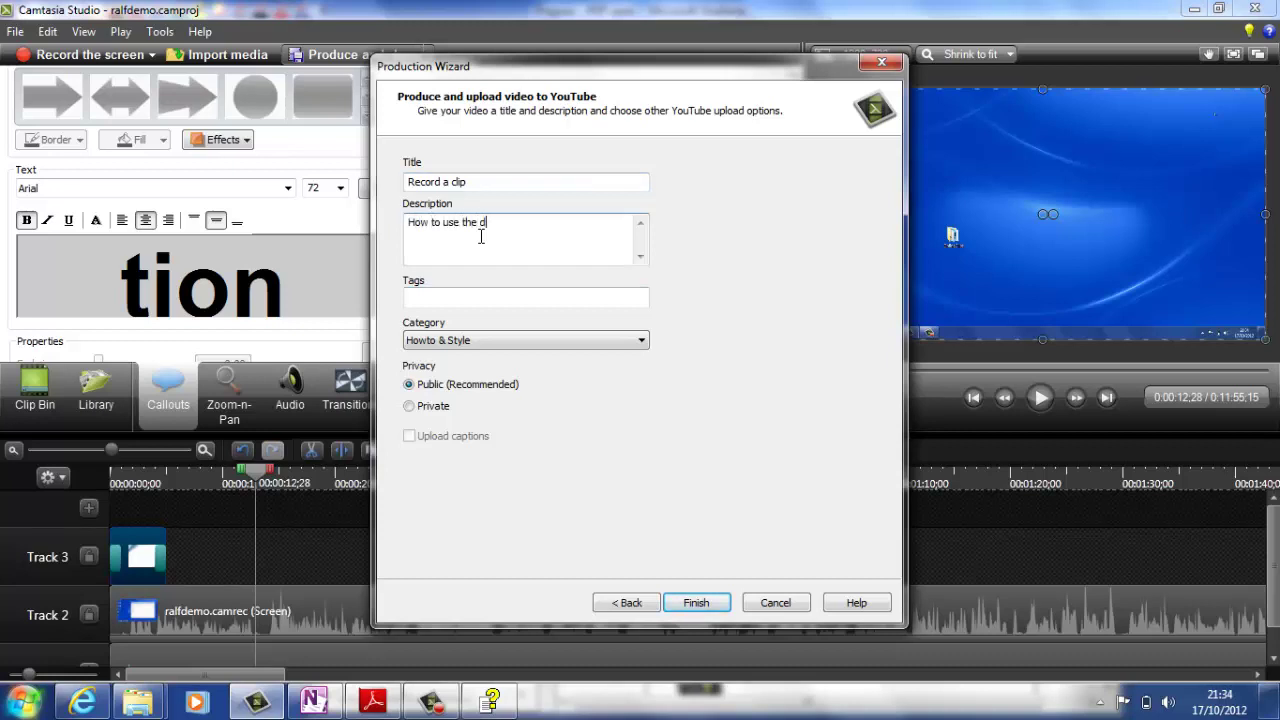
{"action": "type", "text": "How to use the departments tablet to record a"}
{"action": "type", "text": "clip"}
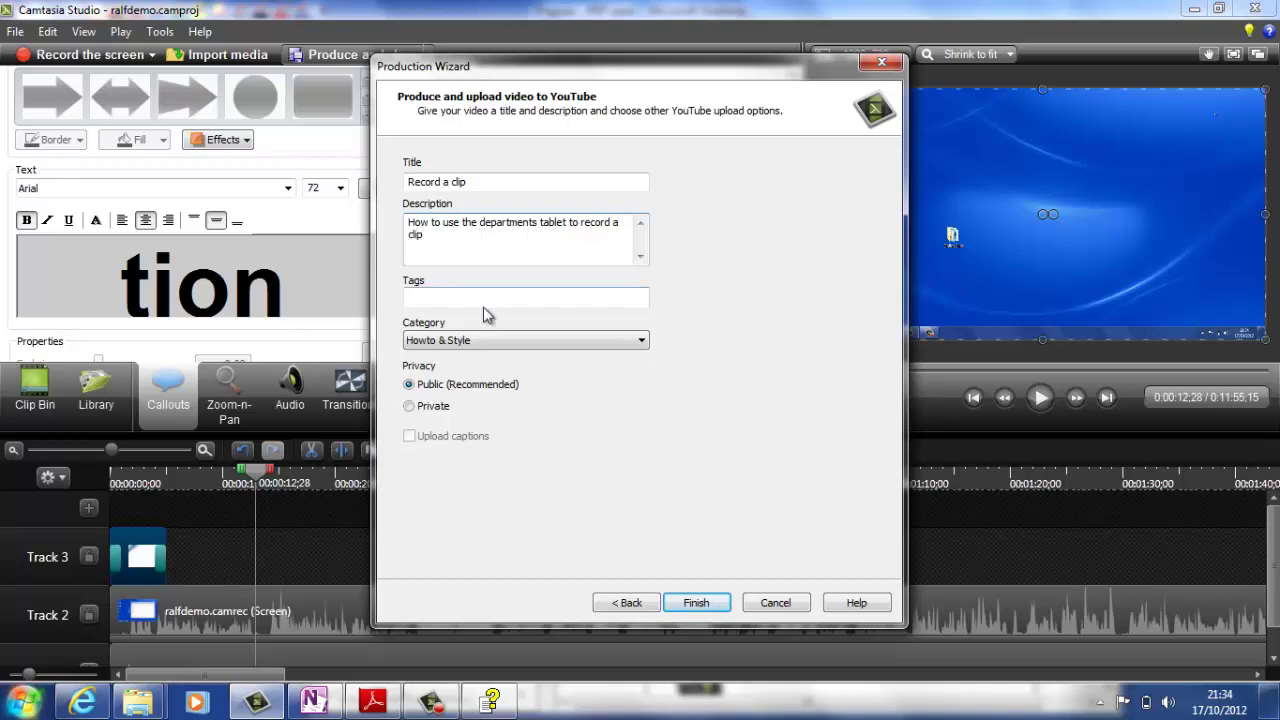
{"action": "left_click", "coordinate": [506, 341]}
{"action": "left_click", "coordinate": [506, 341]}
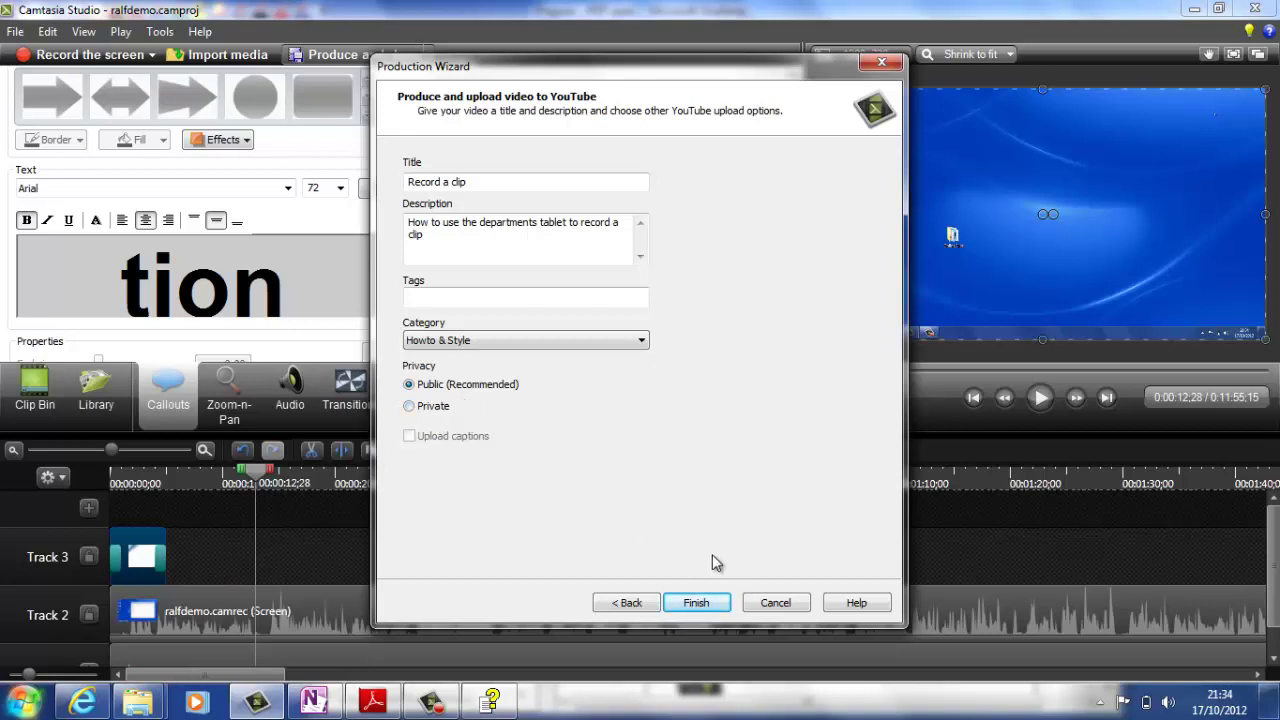
Add the required tag 'Camtasia' and start rendering the video for YouTube.
{"action": "left_click", "coordinate": [696, 603]}
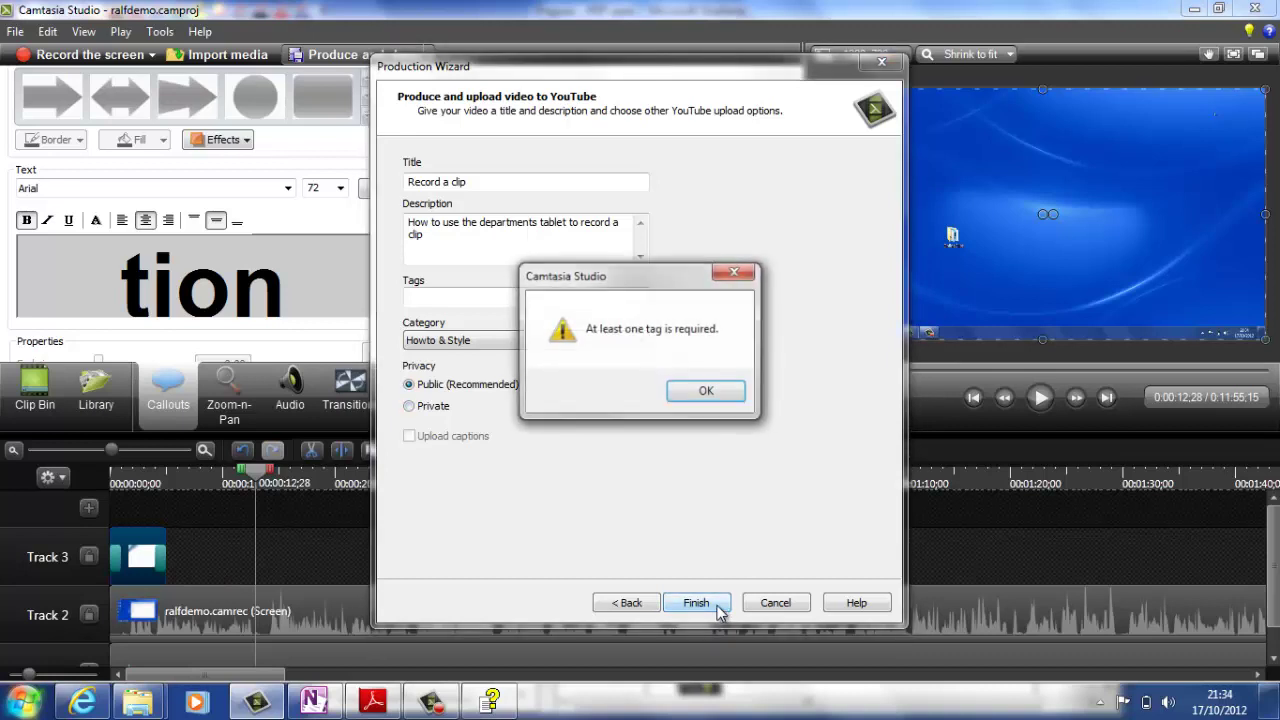
{"action": "left_click", "coordinate": [694, 396]}
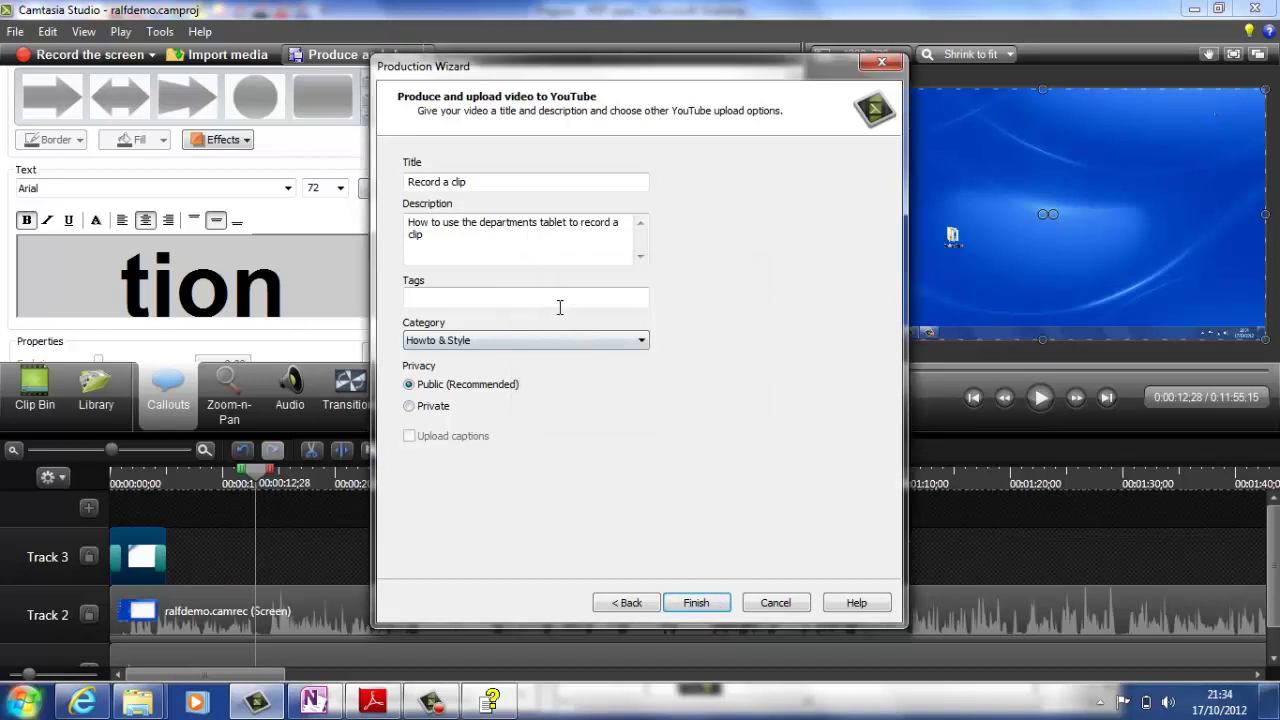
{"action": "left_click", "coordinate": [560, 305]}
{"action": "left_click", "coordinate": [714, 603]}
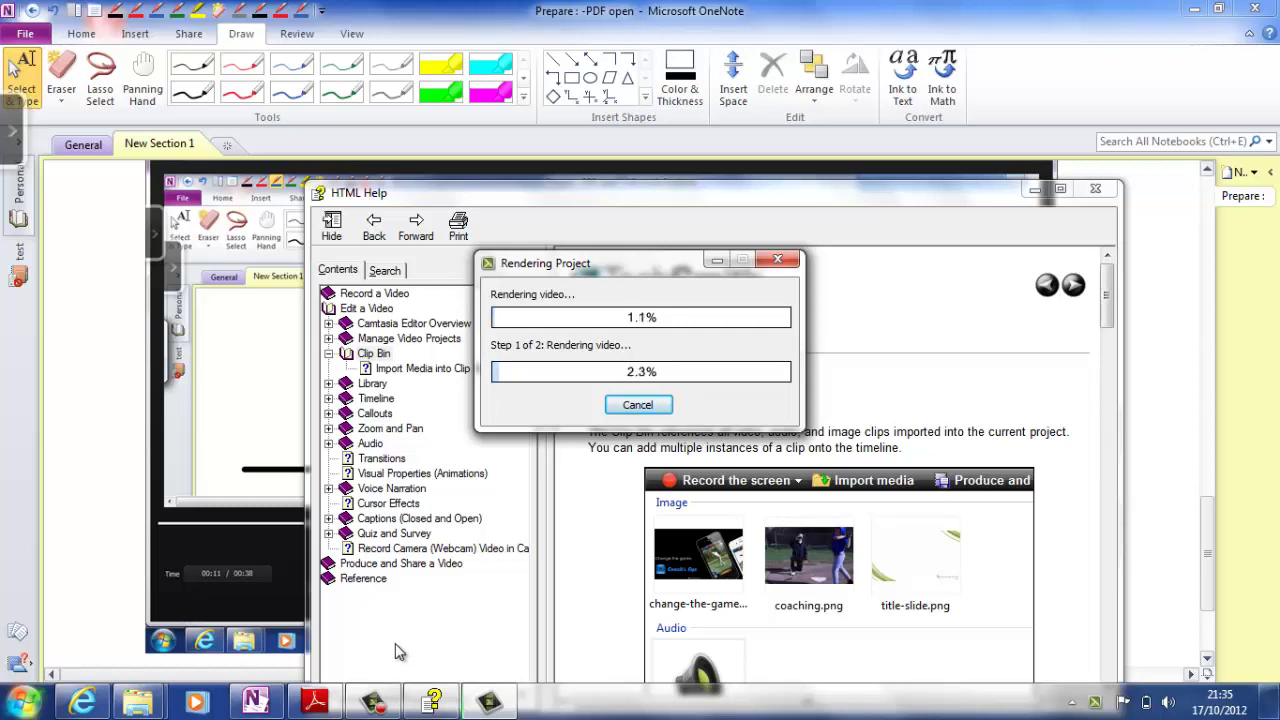
Stop the running screen recording from the Camtasia Recorder control bar.
{"action": "left_click", "coordinate": [373, 702]}
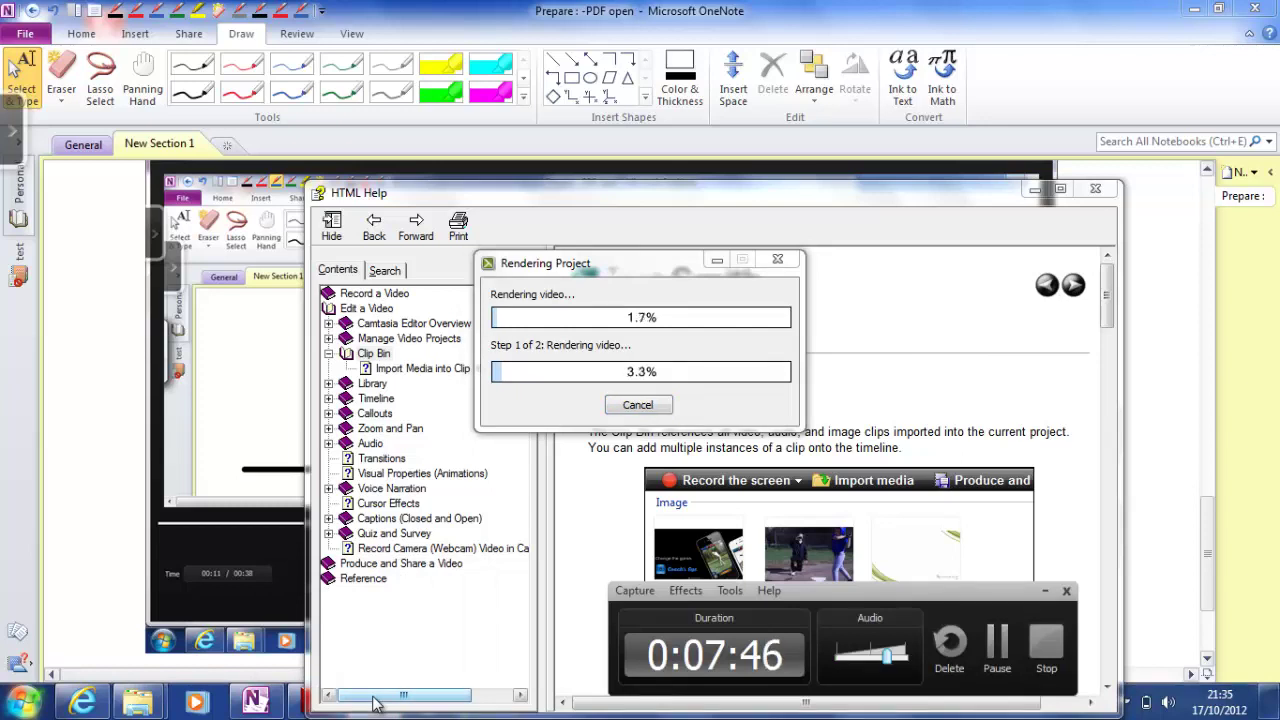
{"action": "left_click", "coordinate": [1047, 645]}
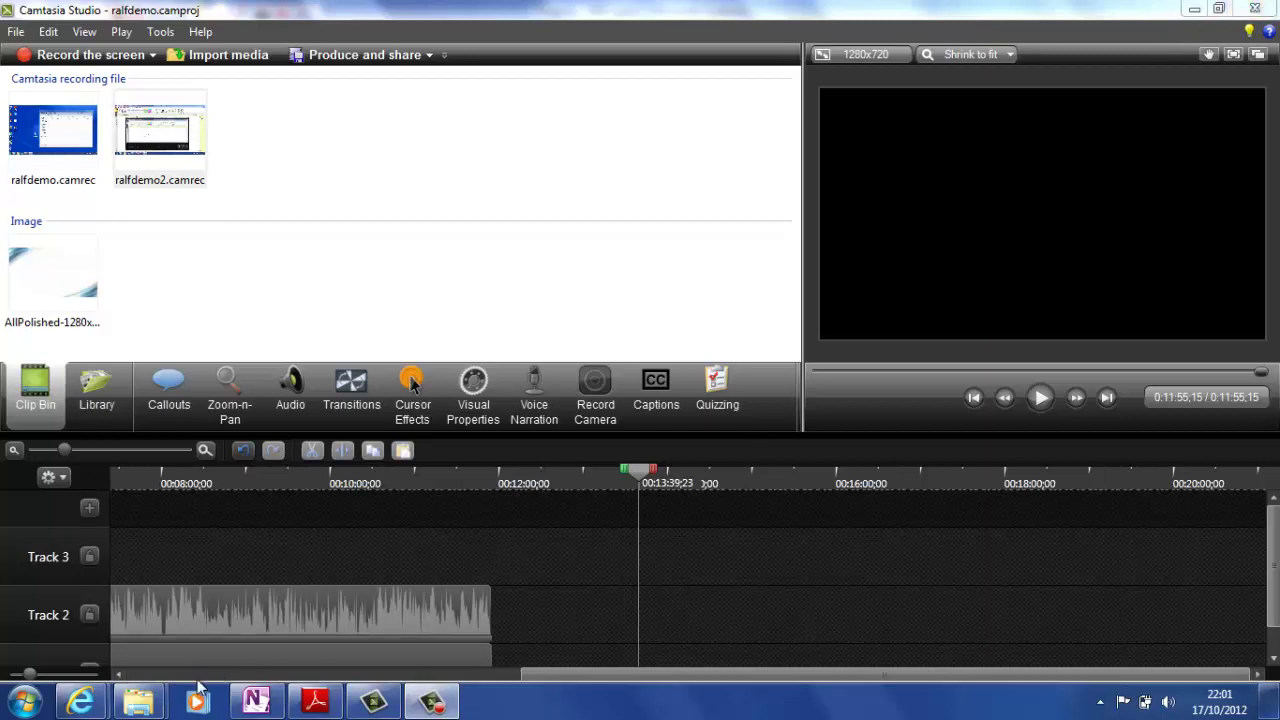
Minimise Camtasia Studio to reveal the uploaded 'Record a clip' YouTube page.
{"action": "mouse_move", "coordinate": [84, 708]}
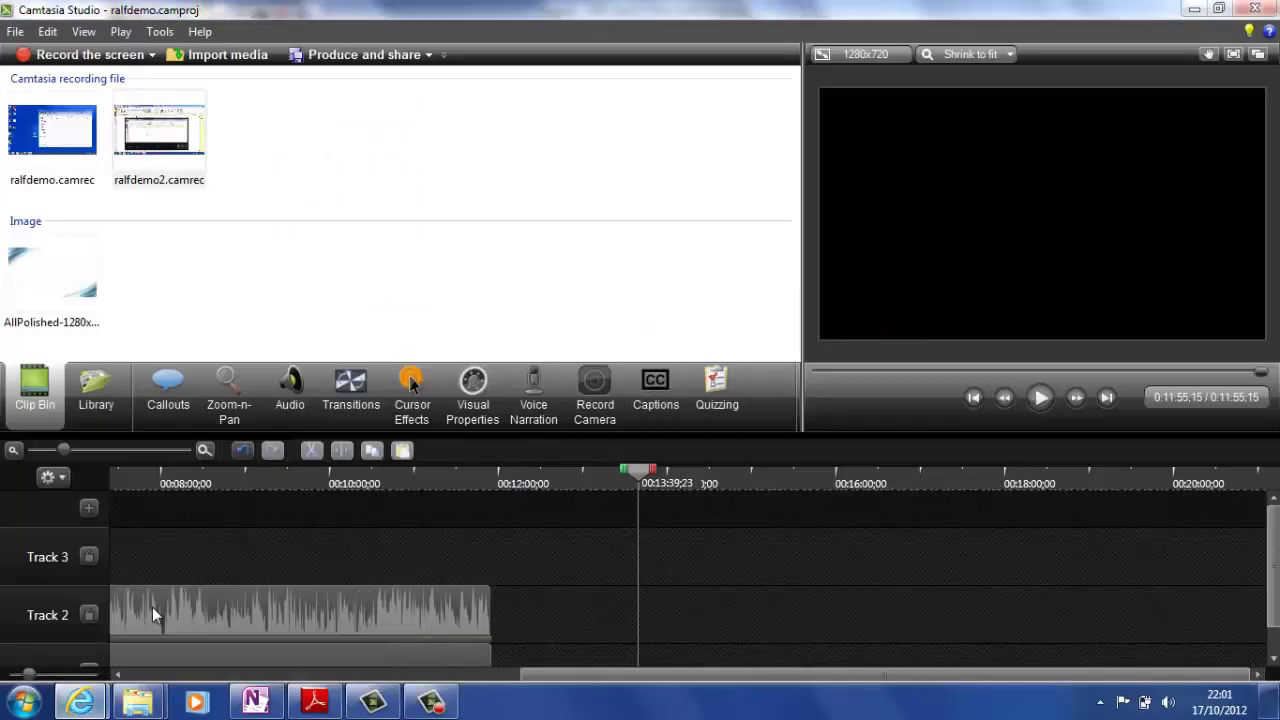
{"action": "left_click", "coordinate": [1194, 9]}
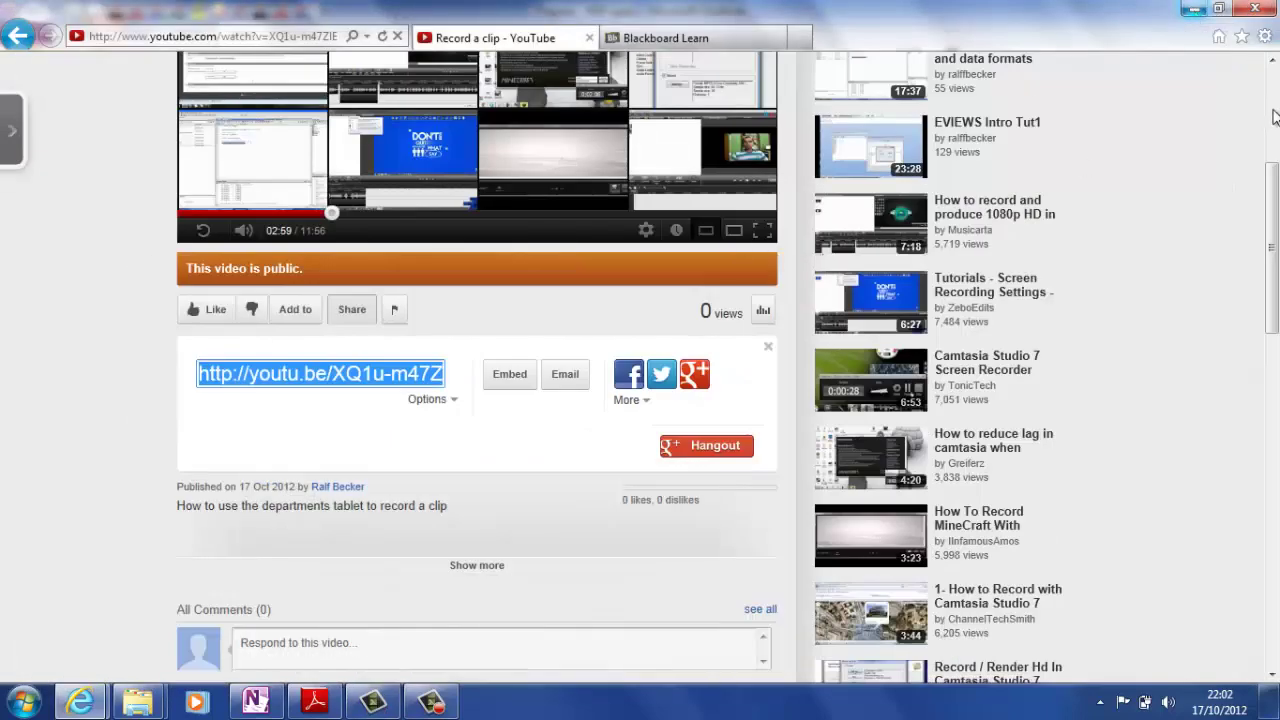
Reopen 'Record a clip' from the Video Manager uploads so it plays from its title card.
{"action": "left_click", "coordinate": [1274, 117]}
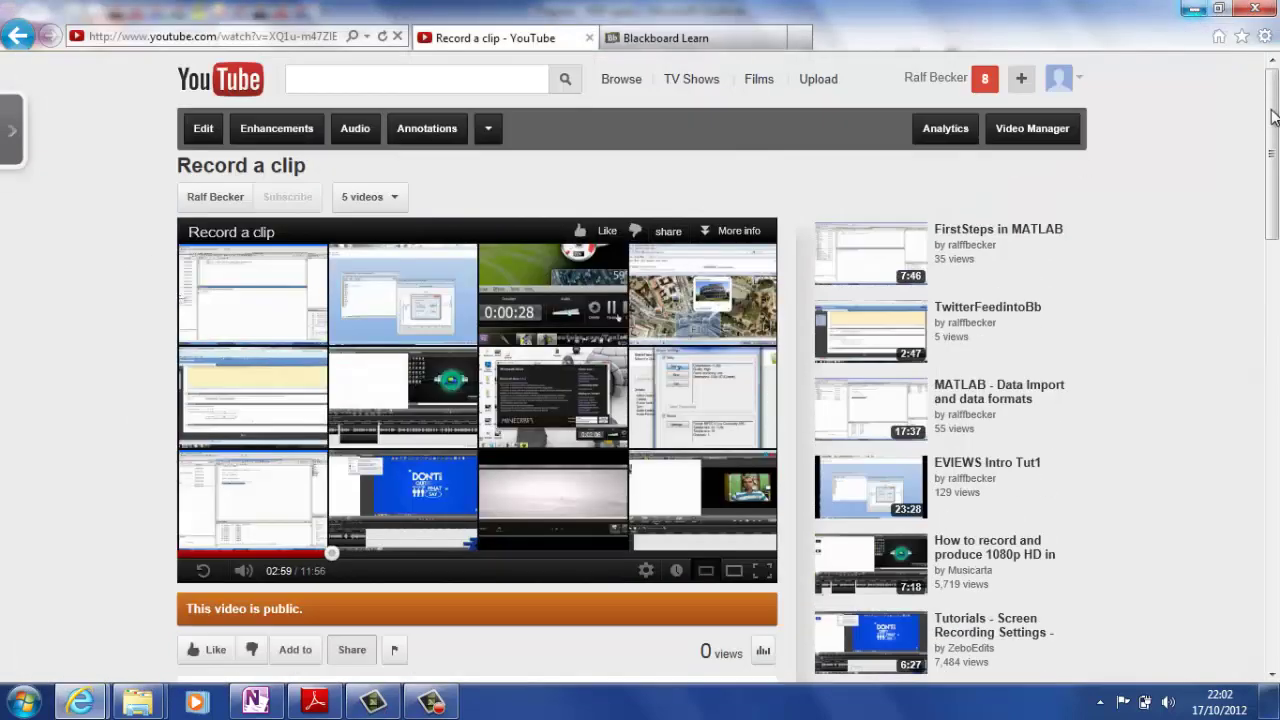
{"action": "left_click", "coordinate": [1082, 84]}
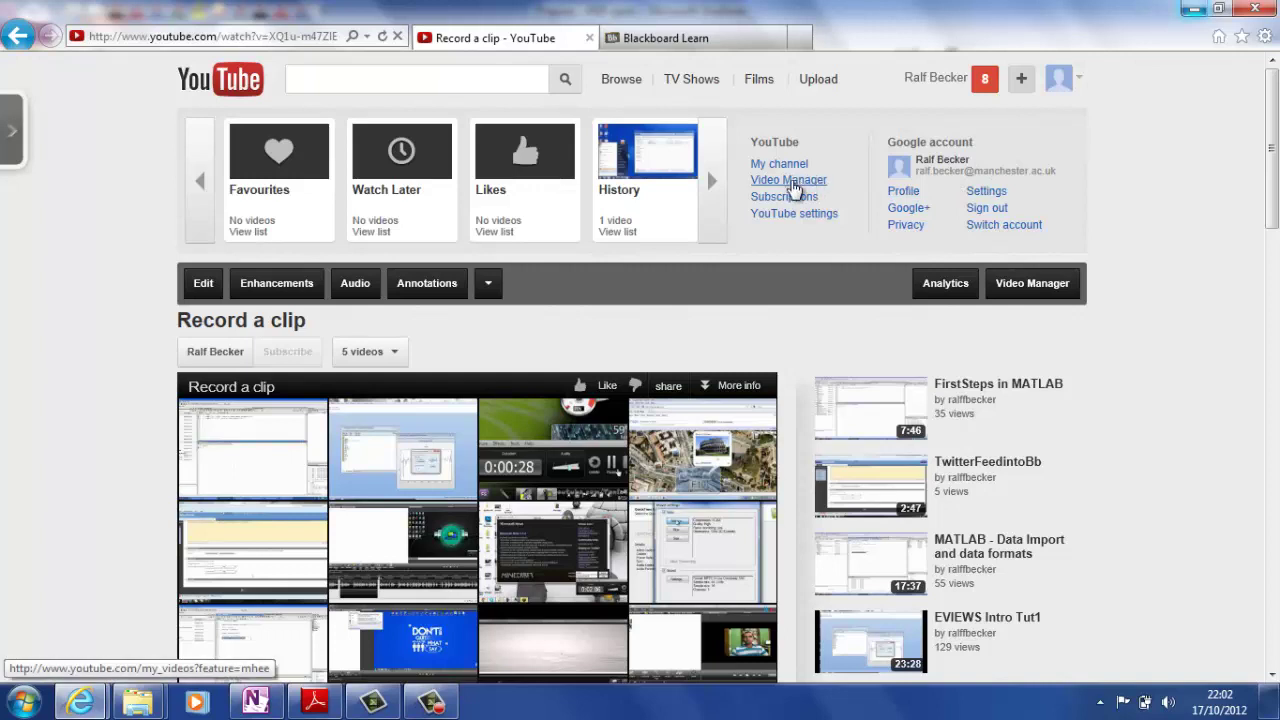
{"action": "left_click", "coordinate": [792, 187]}
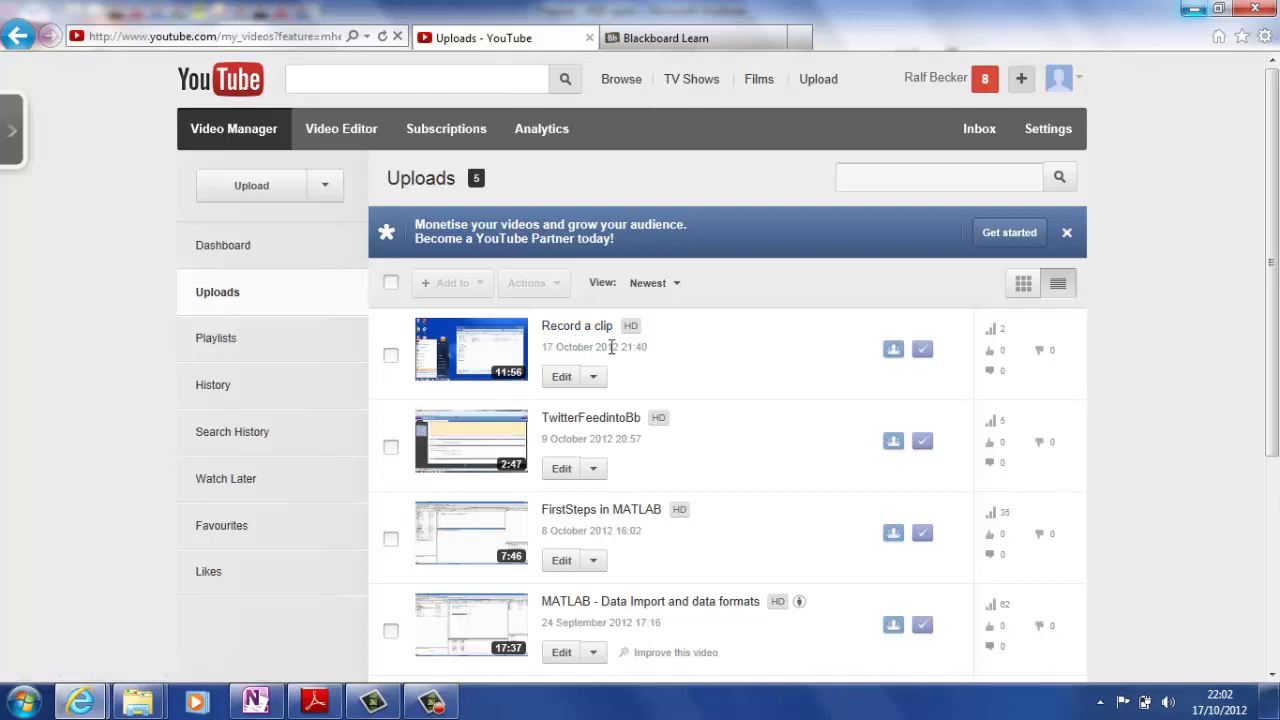
{"action": "left_click", "coordinate": [480, 350]}
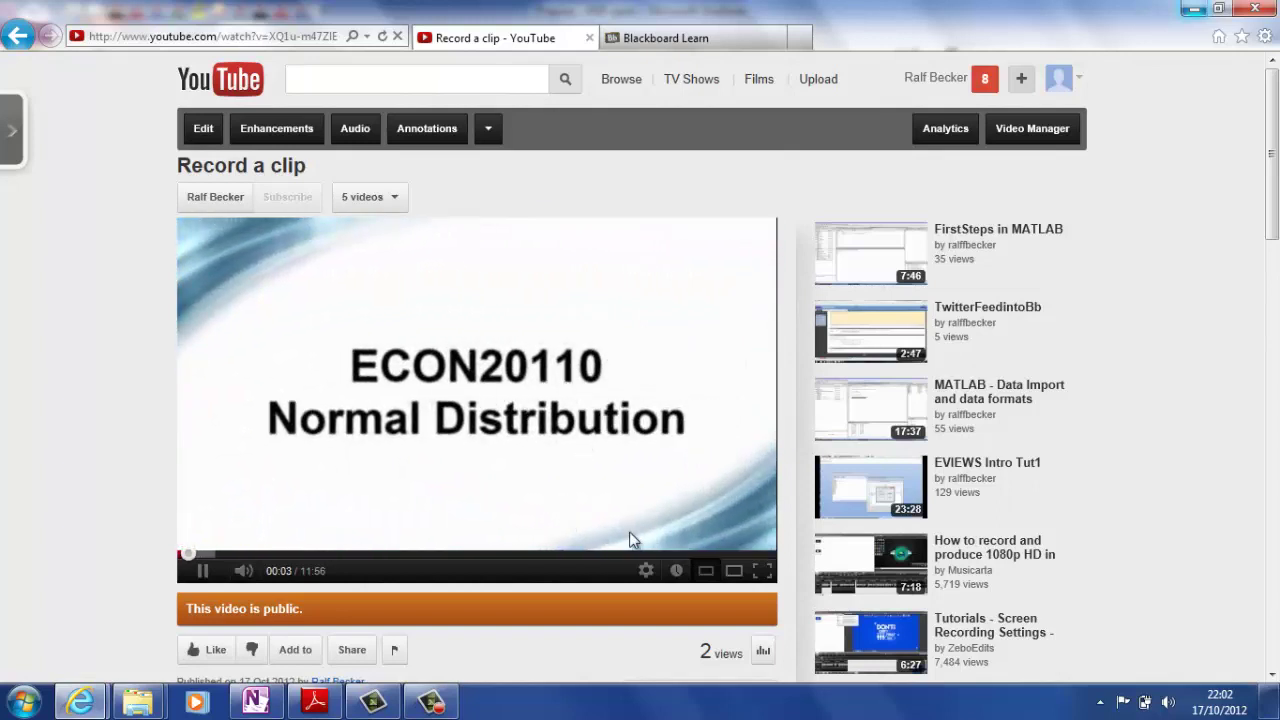
Switch the Record a clip video's playback quality to 720p HD.
{"action": "left_click", "coordinate": [643, 573]}
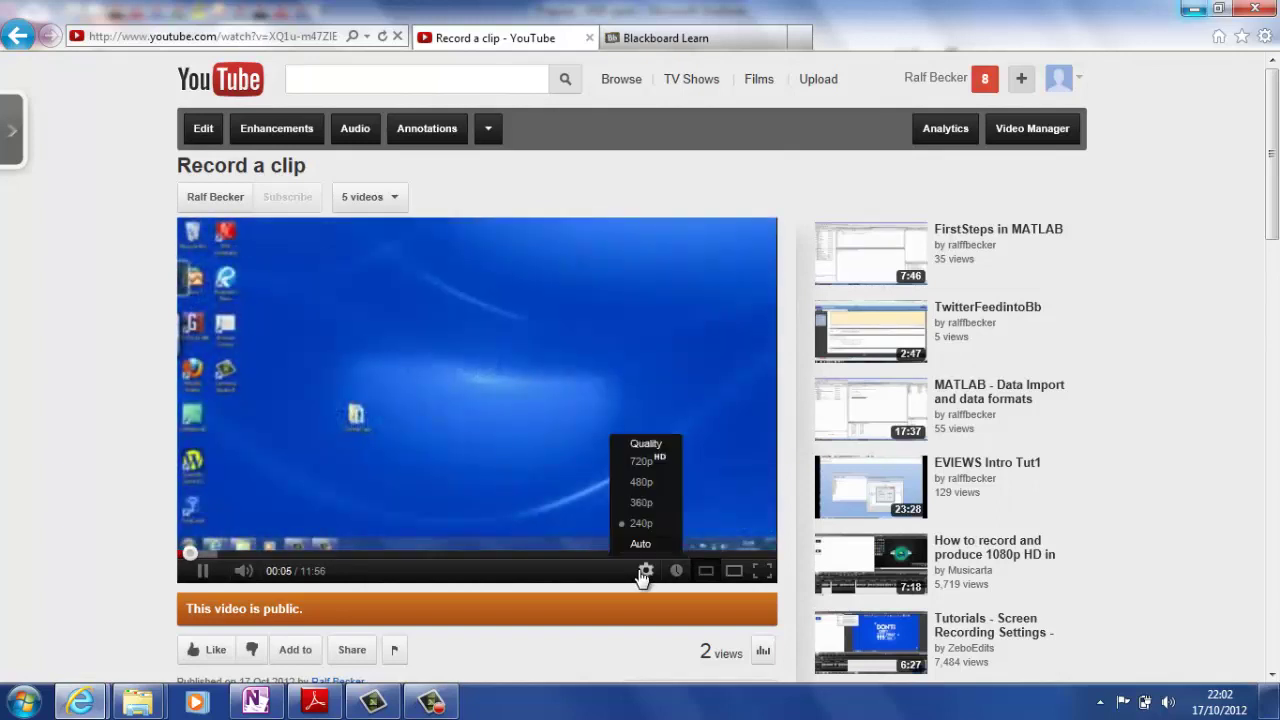
{"action": "left_click", "coordinate": [650, 464]}
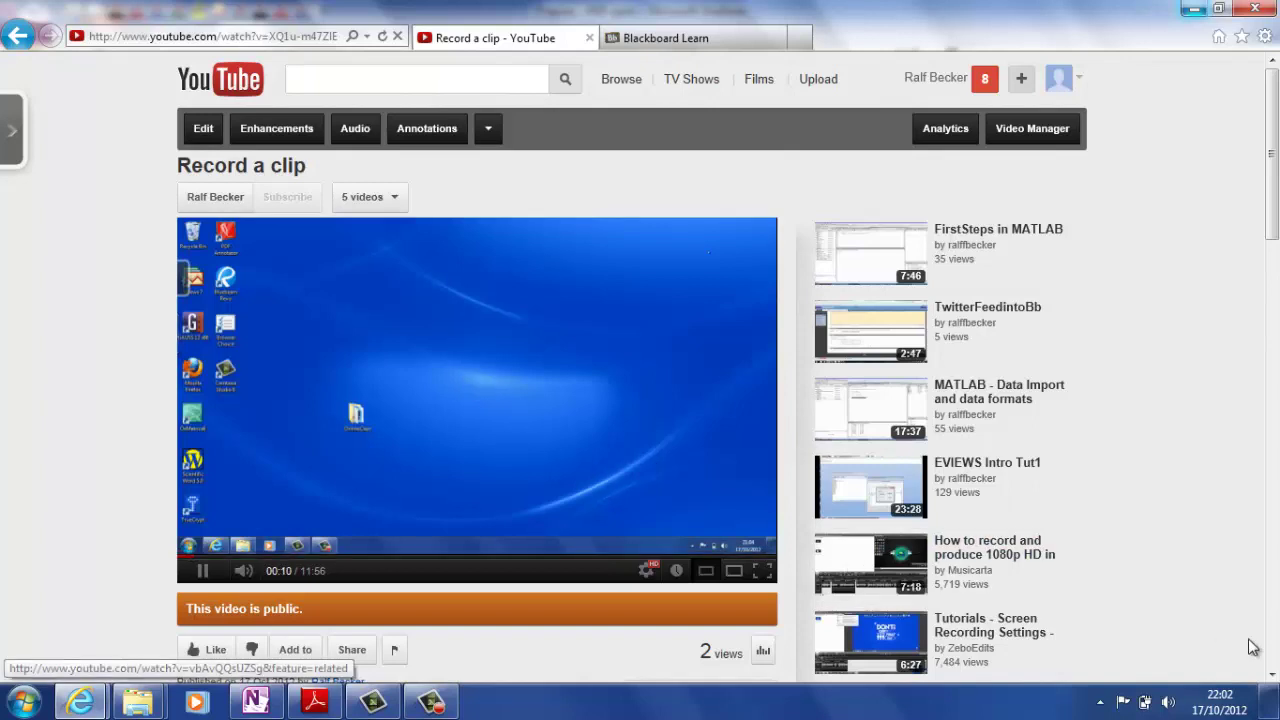
{"action": "scroll", "coordinate": [1273, 678], "scroll_direction": "down", "scroll_amount": 3}
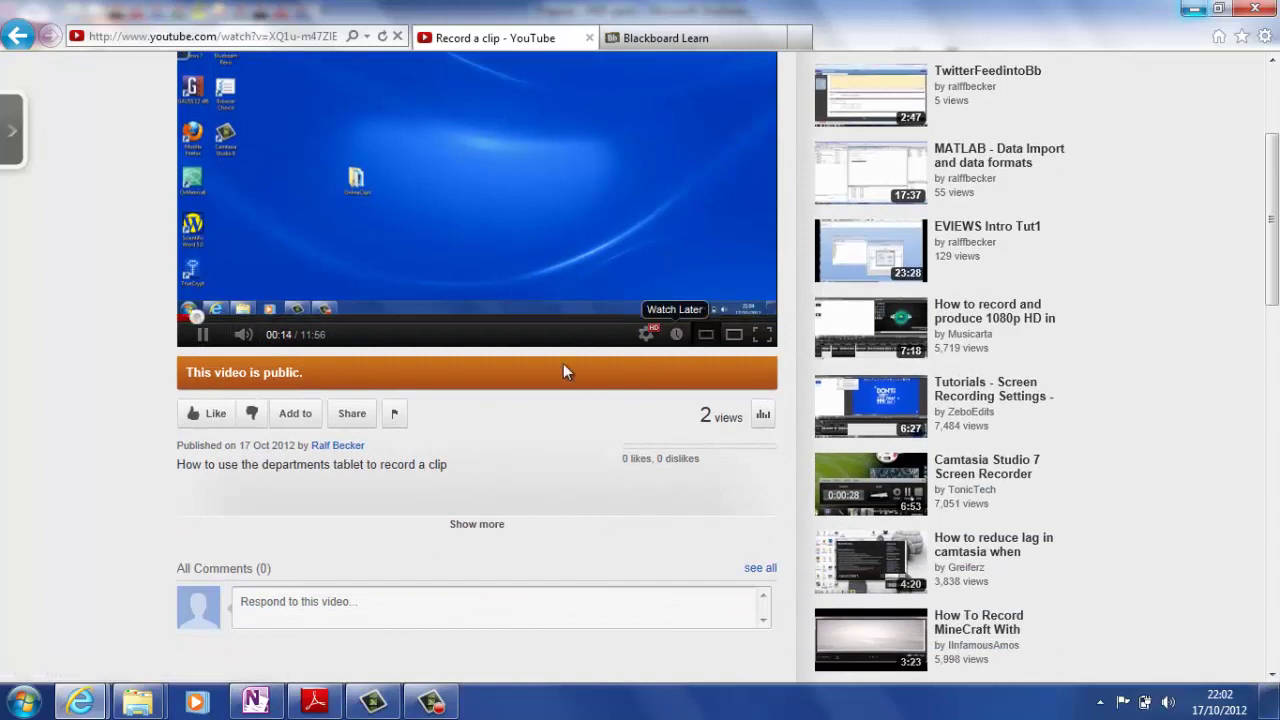
Show the video's youtu.be share link with HD link ticked, select it, and pause playback.
{"action": "left_click", "coordinate": [350, 418]}
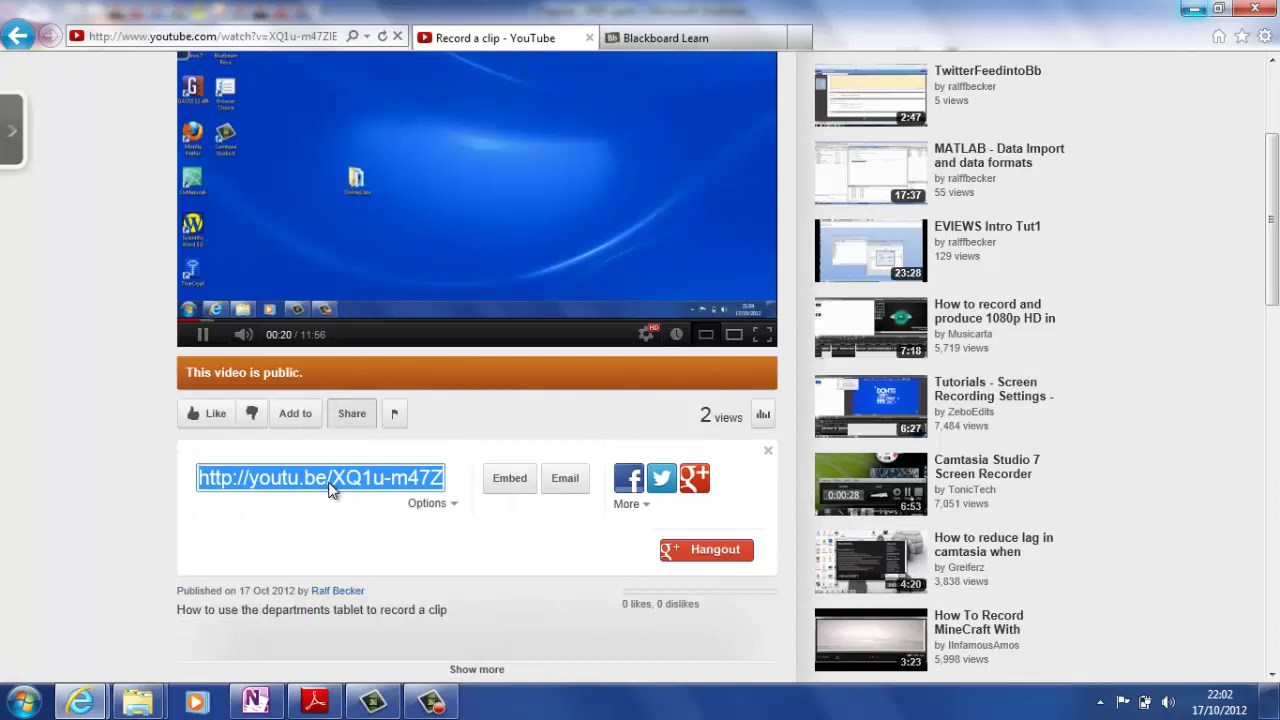
{"action": "left_click", "coordinate": [451, 511]}
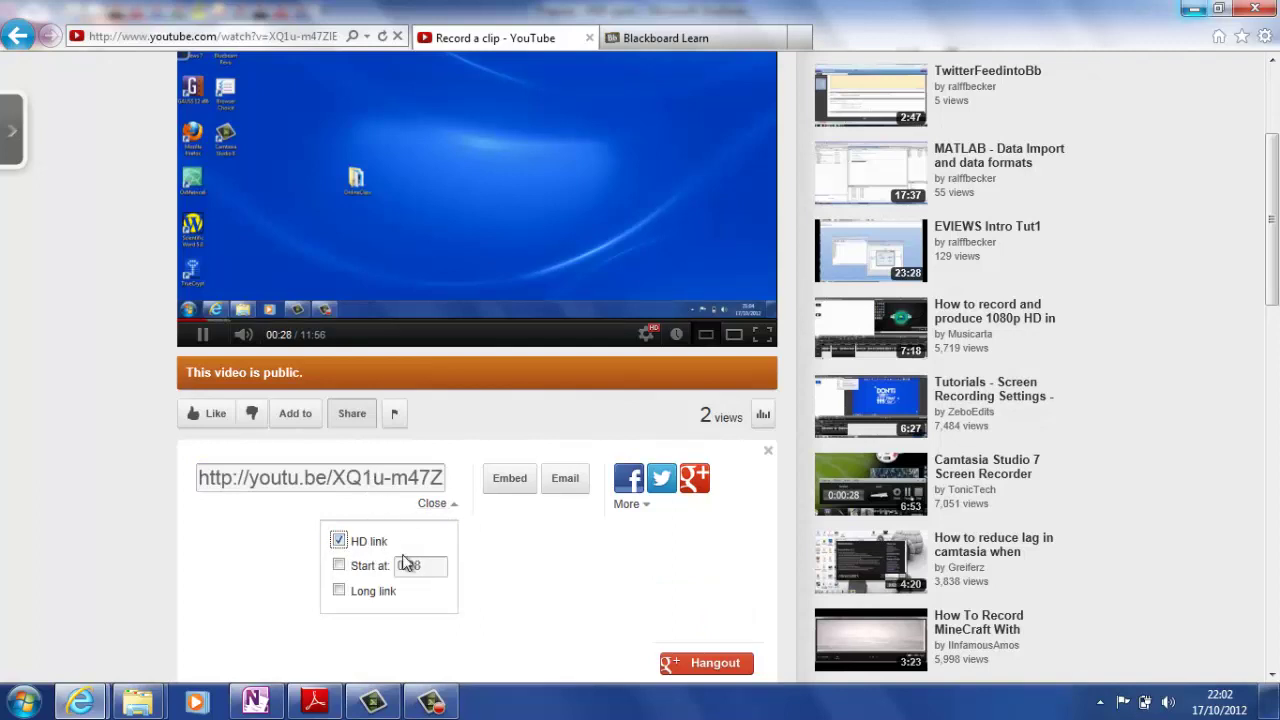
{"action": "left_click", "coordinate": [373, 477]}
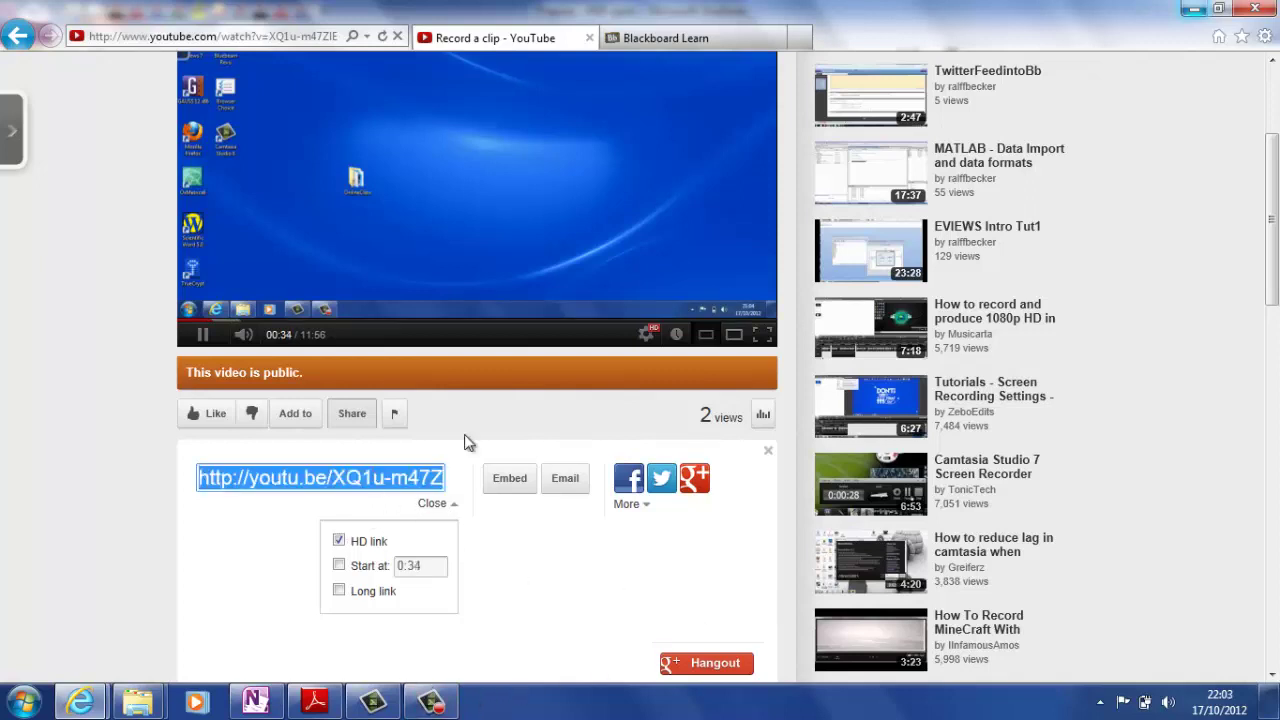
{"action": "left_click", "coordinate": [437, 305]}
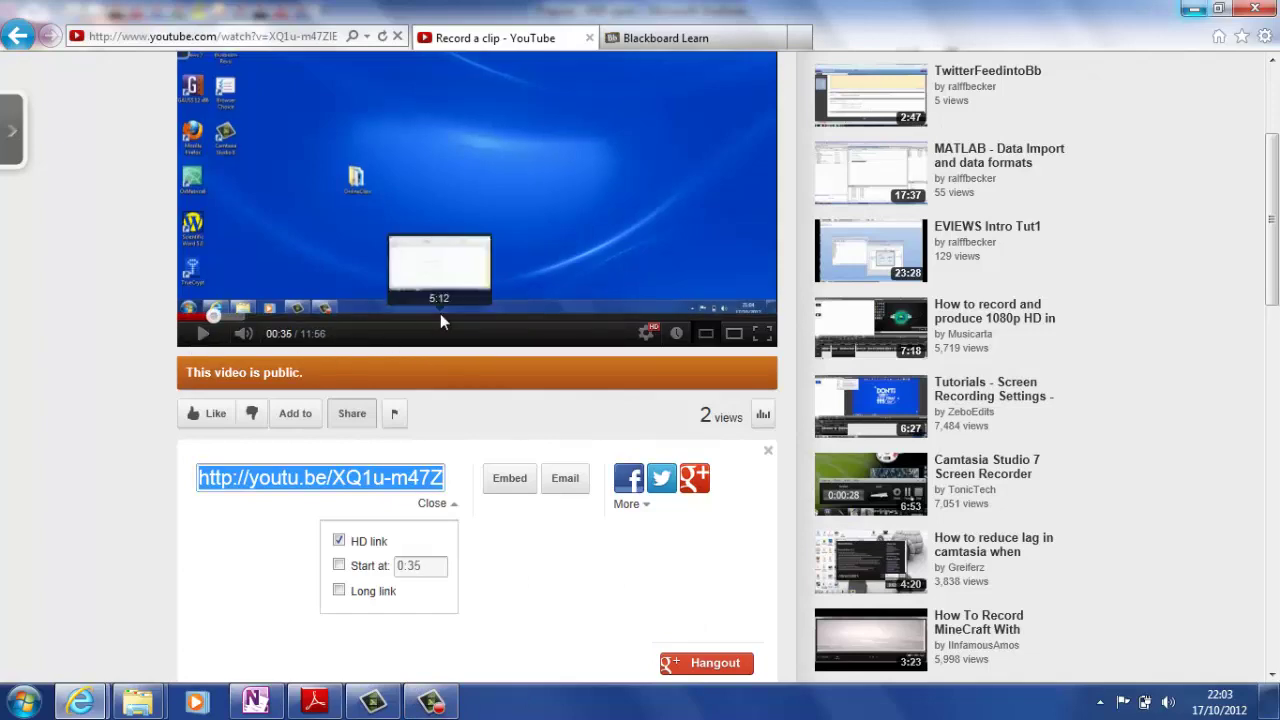
Add a Blackboard web link 'Test clip' with the pasted youtu.be HD URL and description 'Watch this'.
{"action": "left_click", "coordinate": [738, 40]}
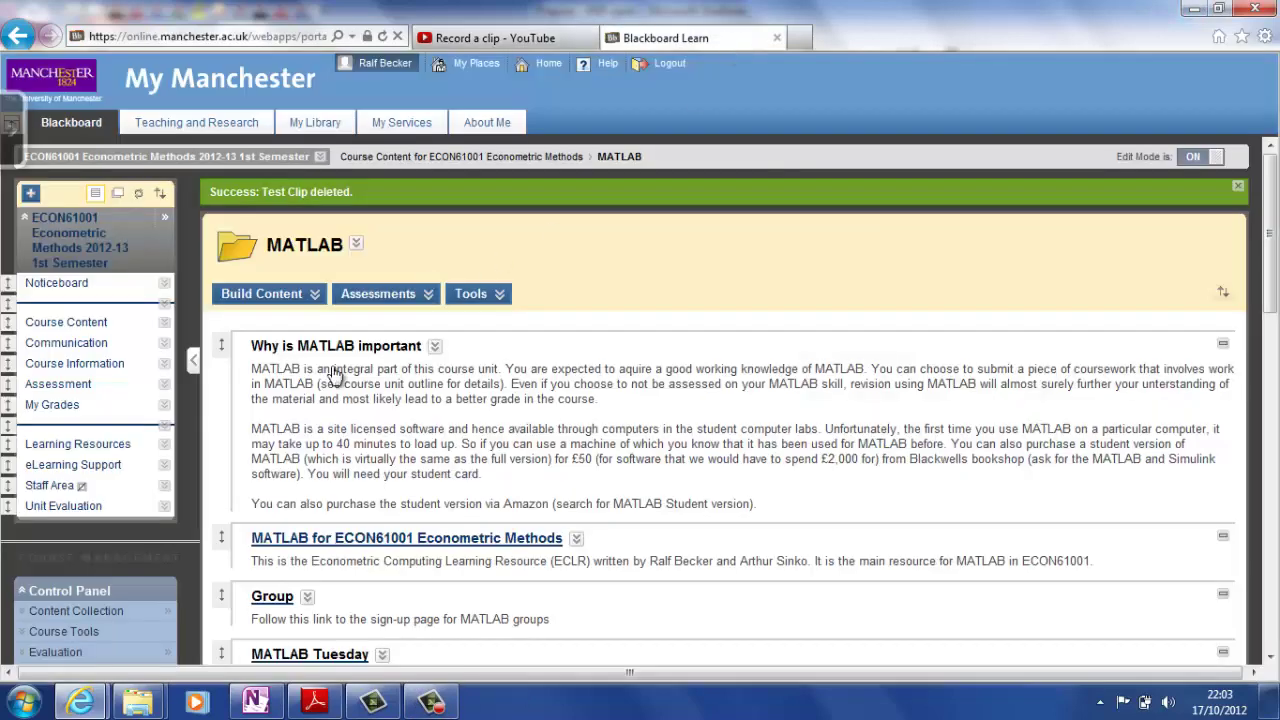
{"action": "left_click", "coordinate": [260, 299]}
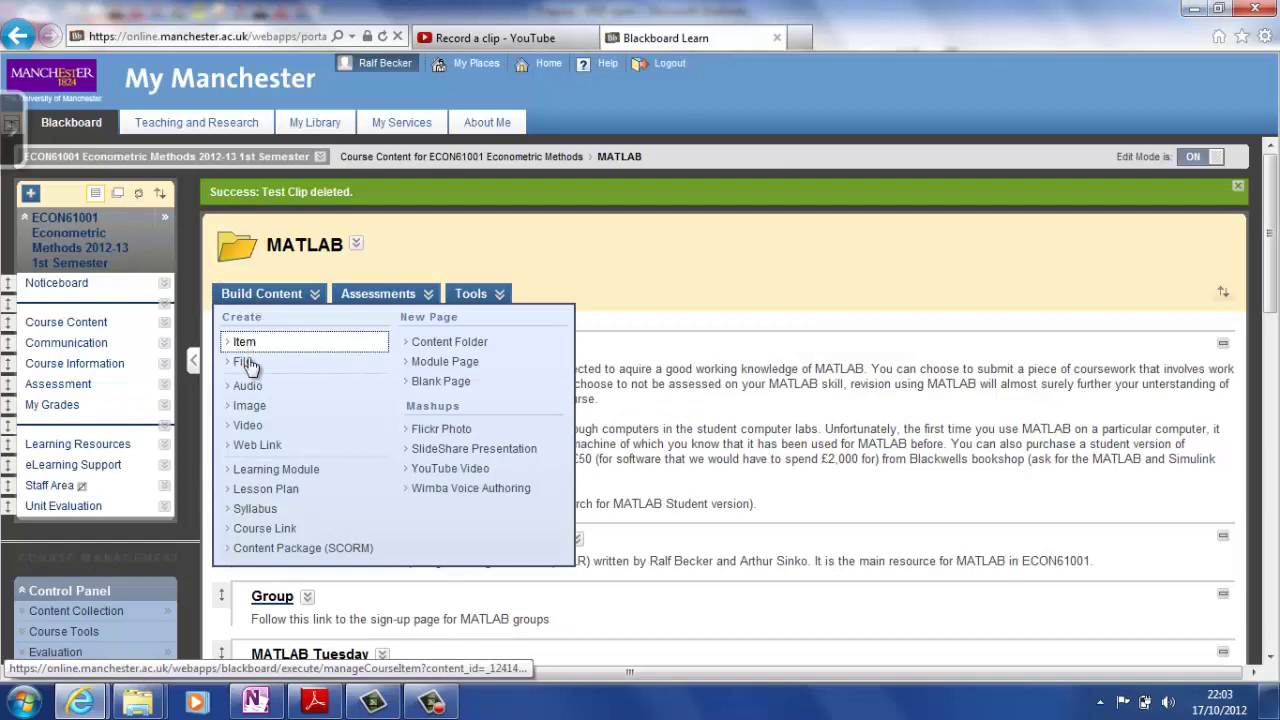
{"action": "left_click", "coordinate": [258, 447]}
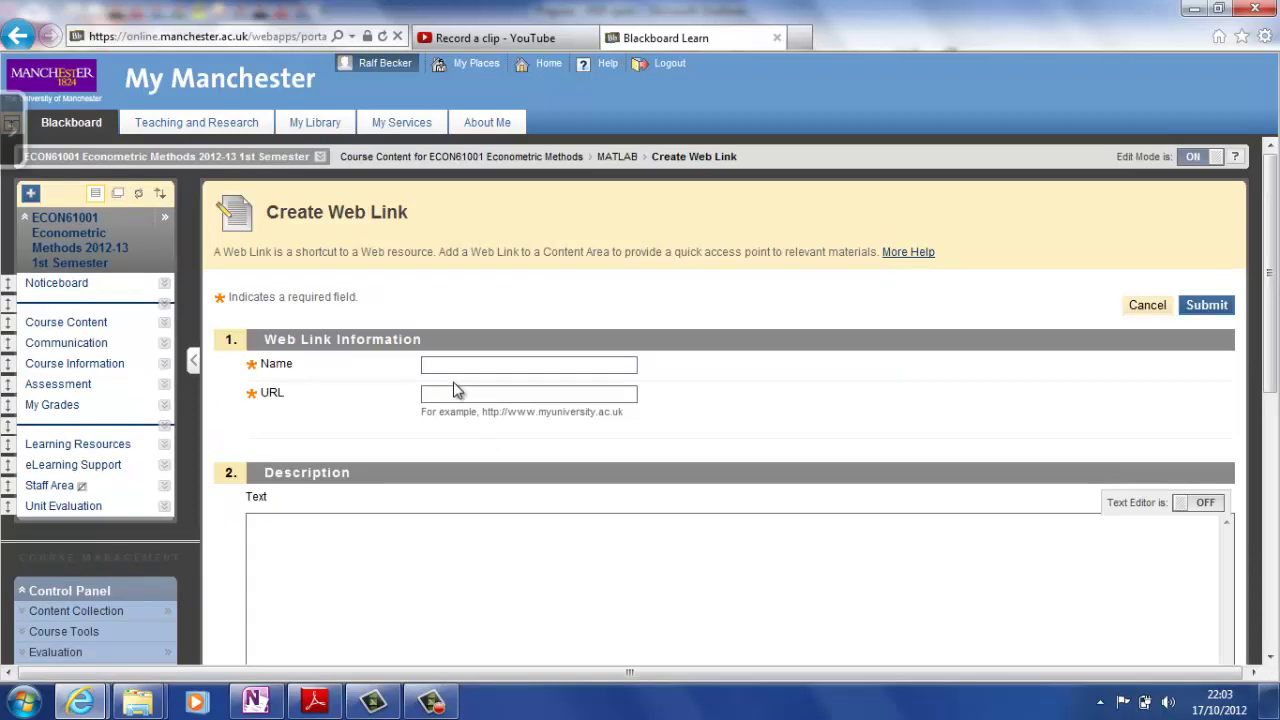
{"action": "left_click", "coordinate": [457, 366]}
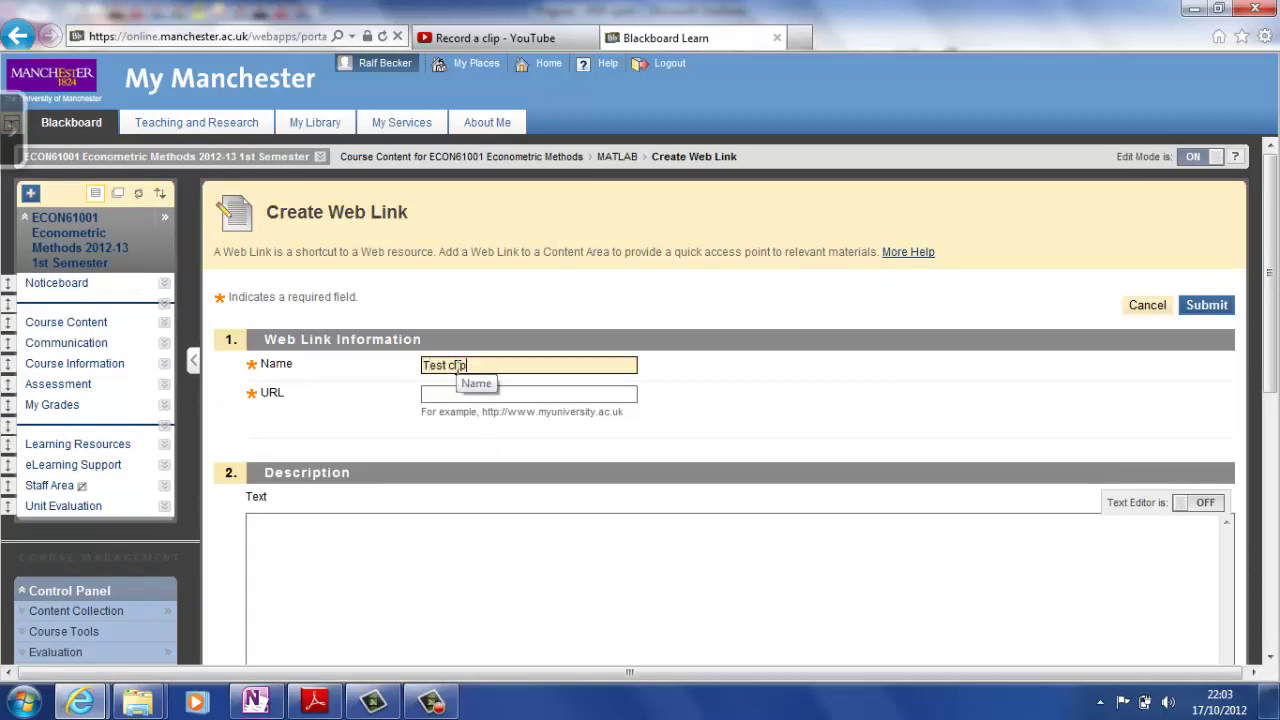
{"action": "left_click", "coordinate": [473, 394]}
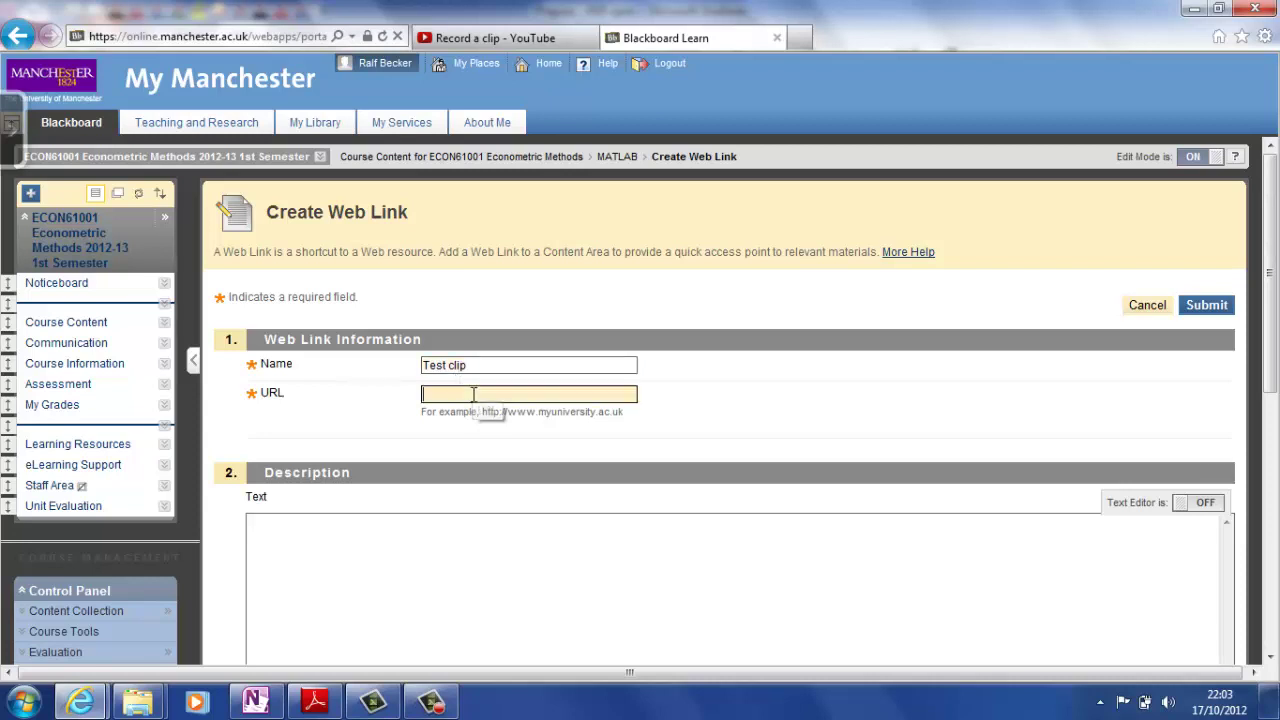
{"action": "type", "text": "http://youtu.be/XQ1u-m47ZIE?hd=1"}
{"action": "left_click", "coordinate": [438, 545]}
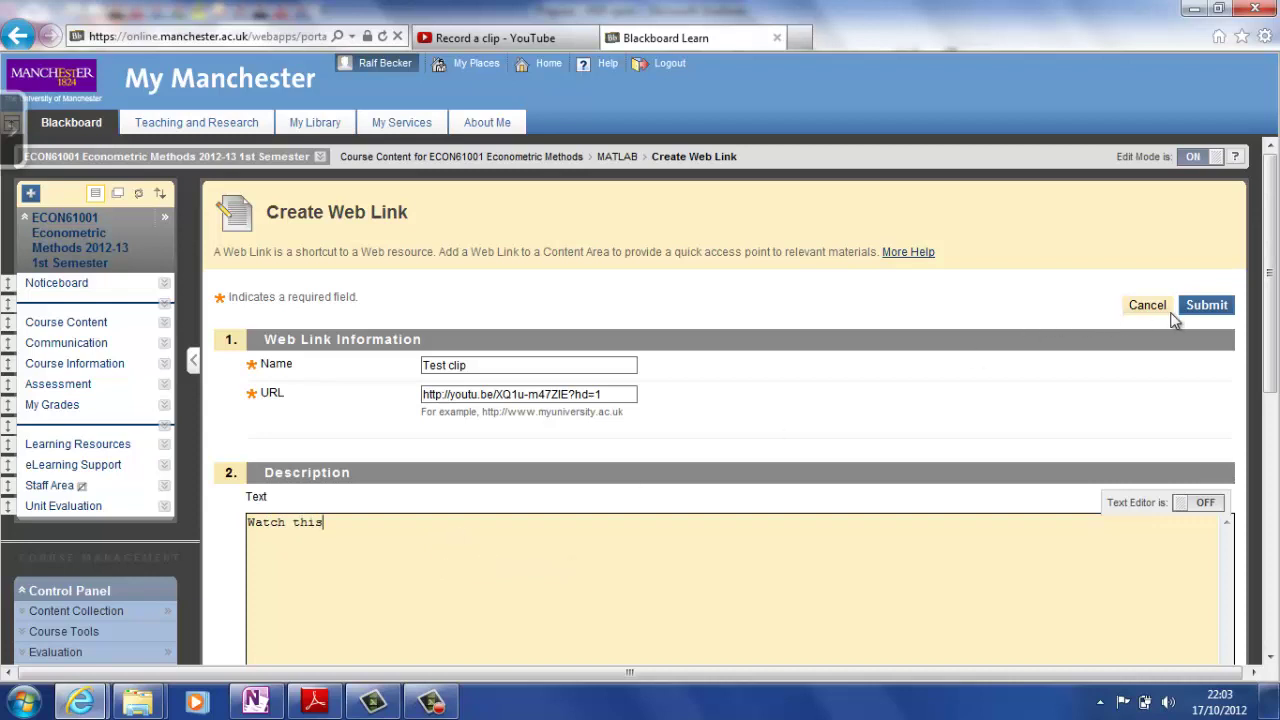
{"action": "left_click", "coordinate": [1207, 306]}
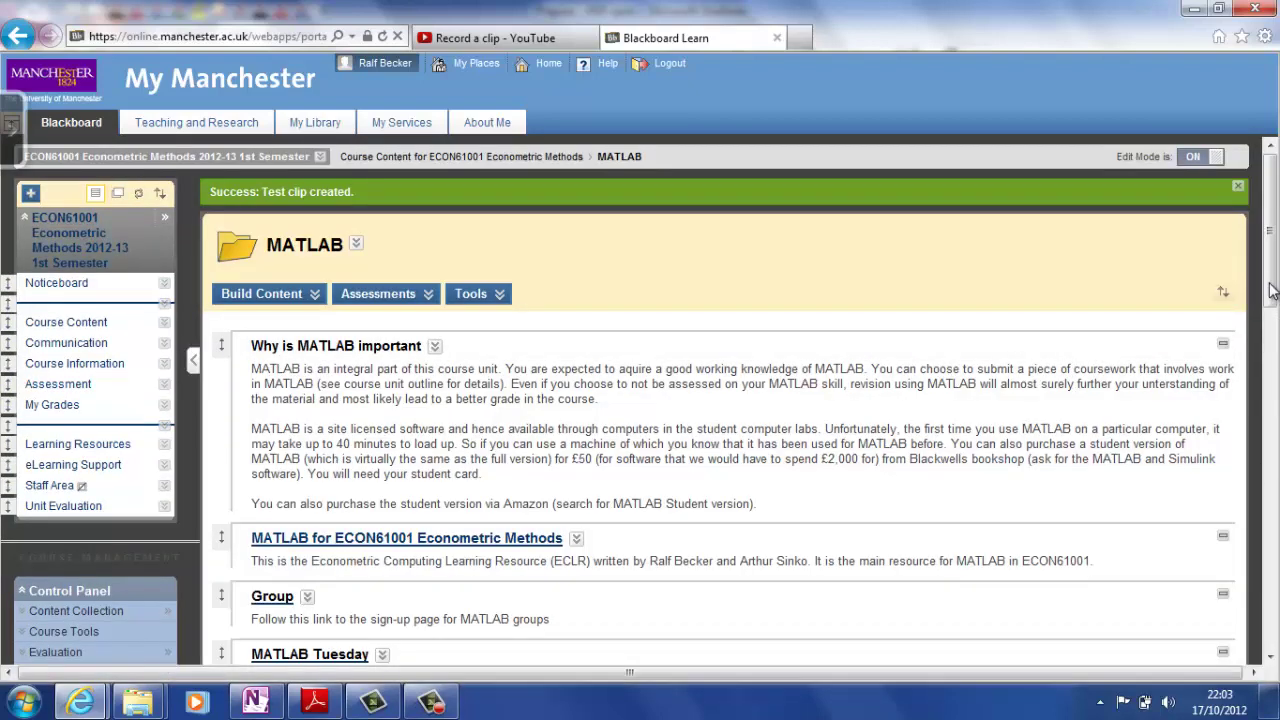
{"action": "left_click_drag", "start_coordinate": [1272, 290], "coordinate": [1250, 643]}
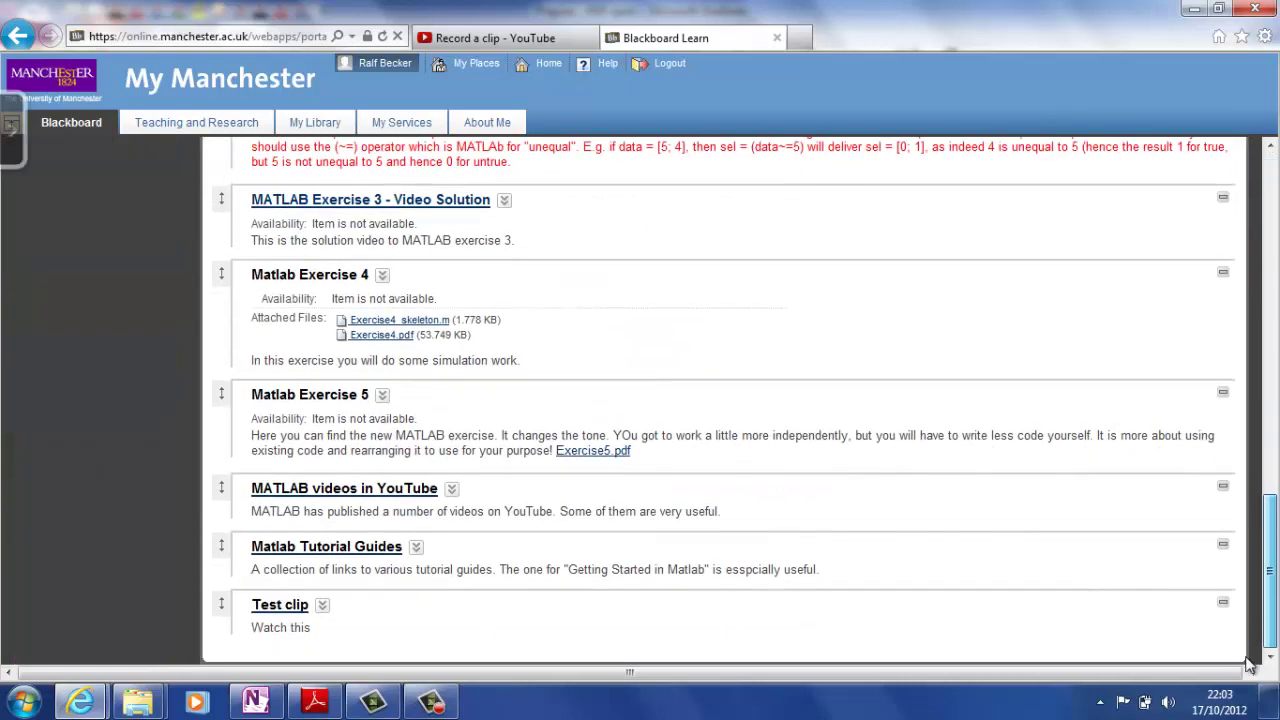
Open the Test clip link from Blackboard and play the Record a clip video full screen.
{"action": "left_click", "coordinate": [287, 612]}
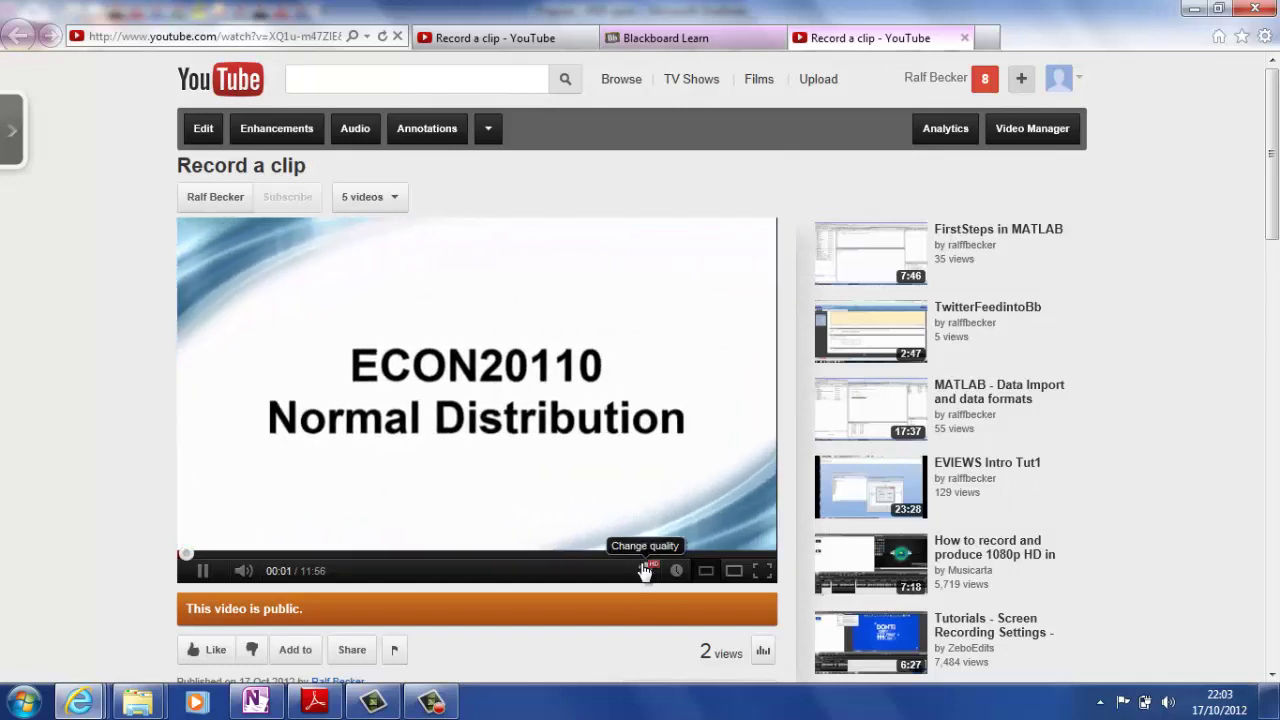
{"action": "left_click", "coordinate": [645, 570]}
{"action": "left_click", "coordinate": [645, 570]}
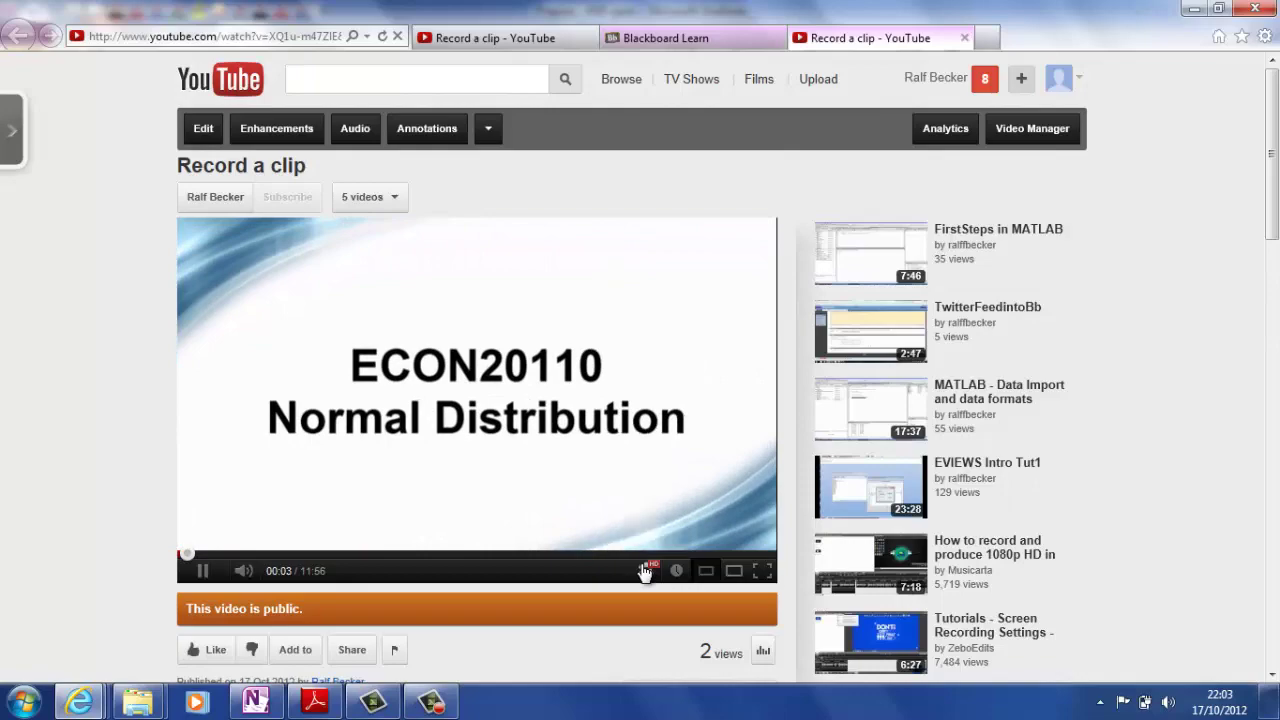
{"action": "left_click", "coordinate": [762, 570]}
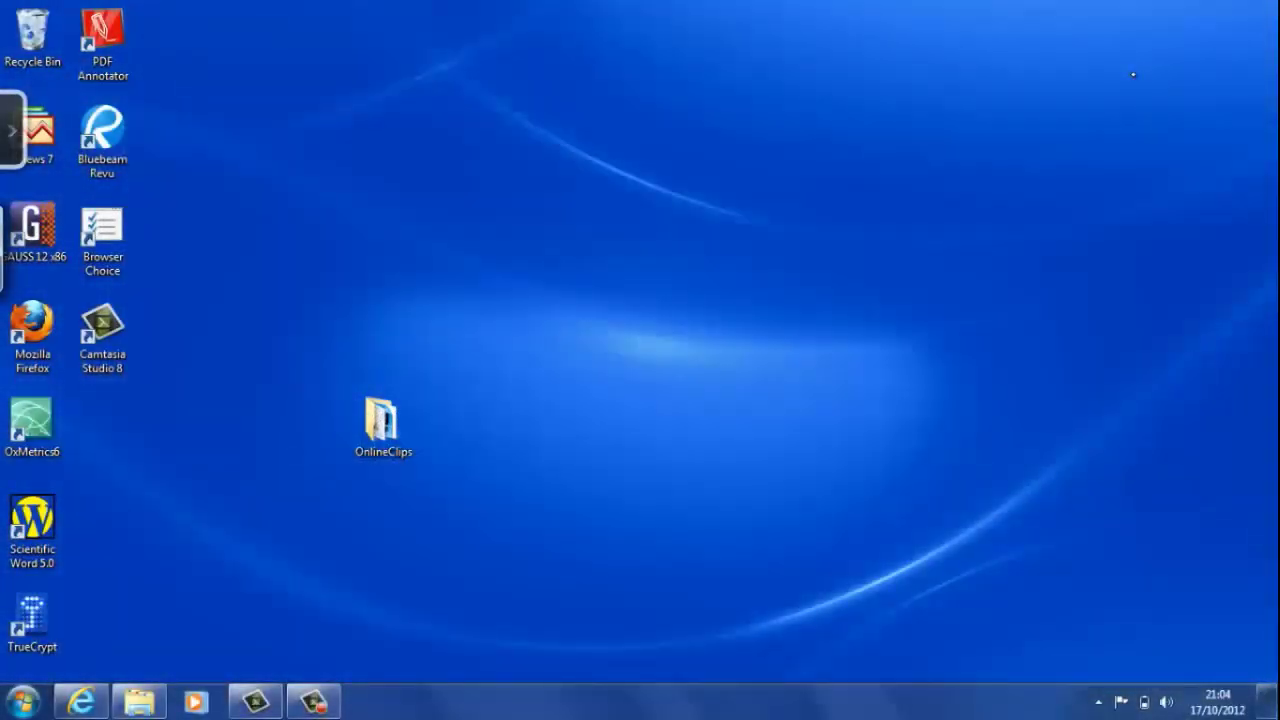
Exit full-screen playback and restore the Camtasia Recorder window from the taskbar.
{"action": "key", "text": "Escape"}
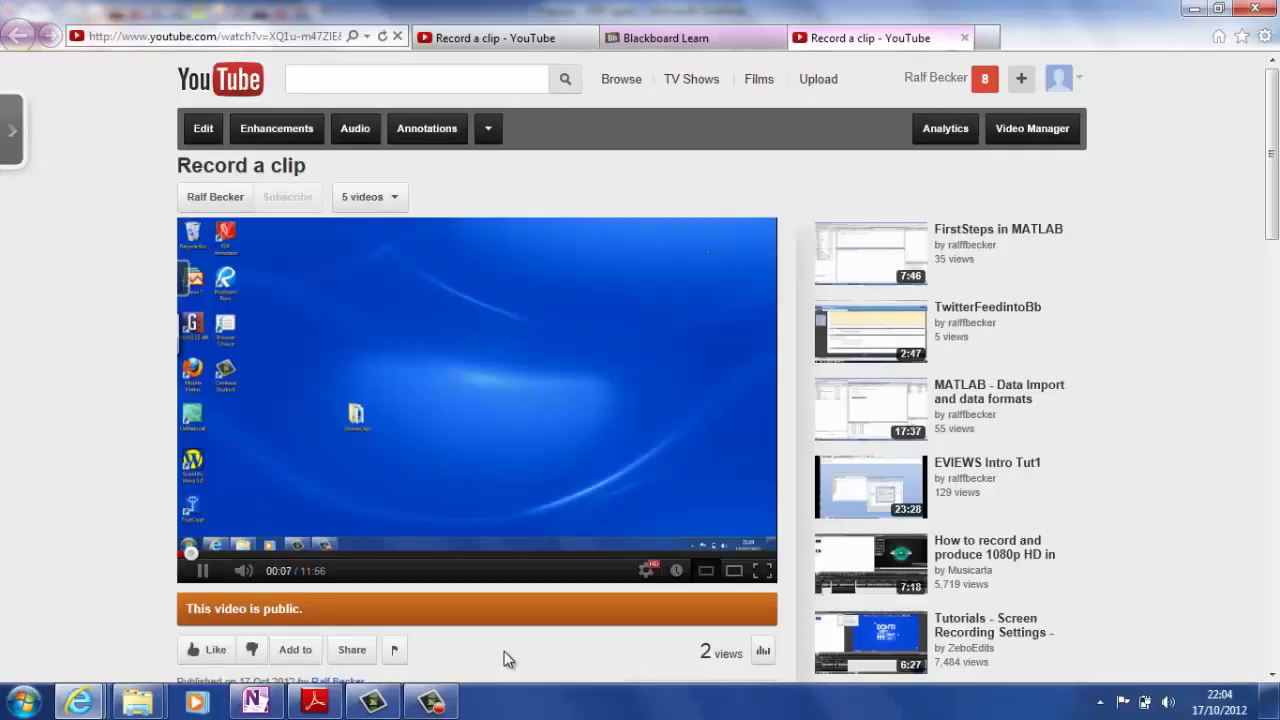
{"action": "mouse_move", "coordinate": [430, 707]}
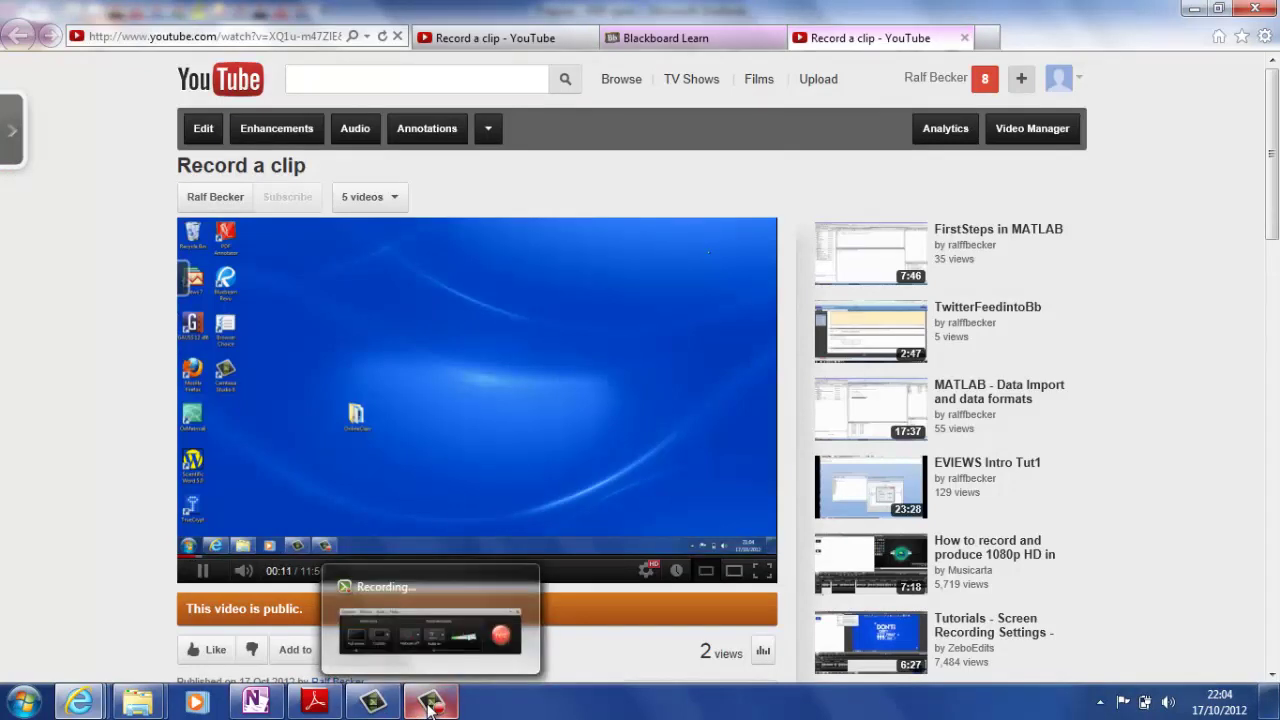
{"action": "left_click", "coordinate": [430, 707]}
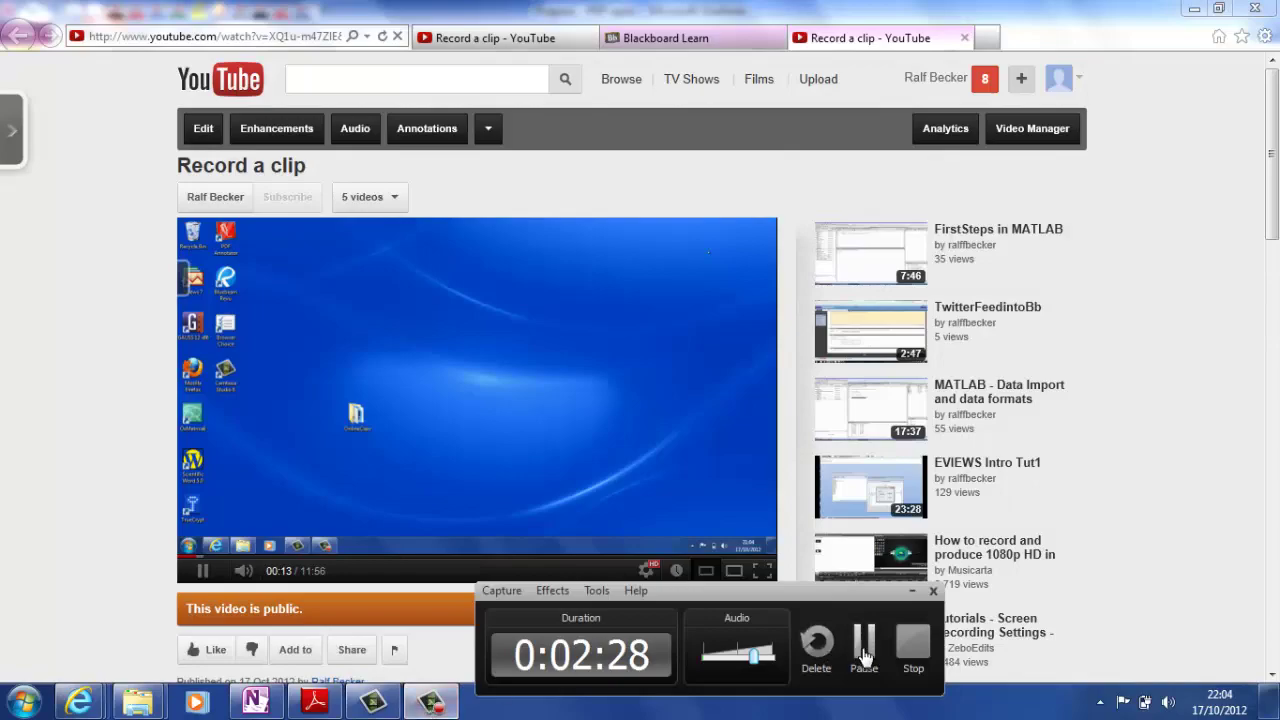